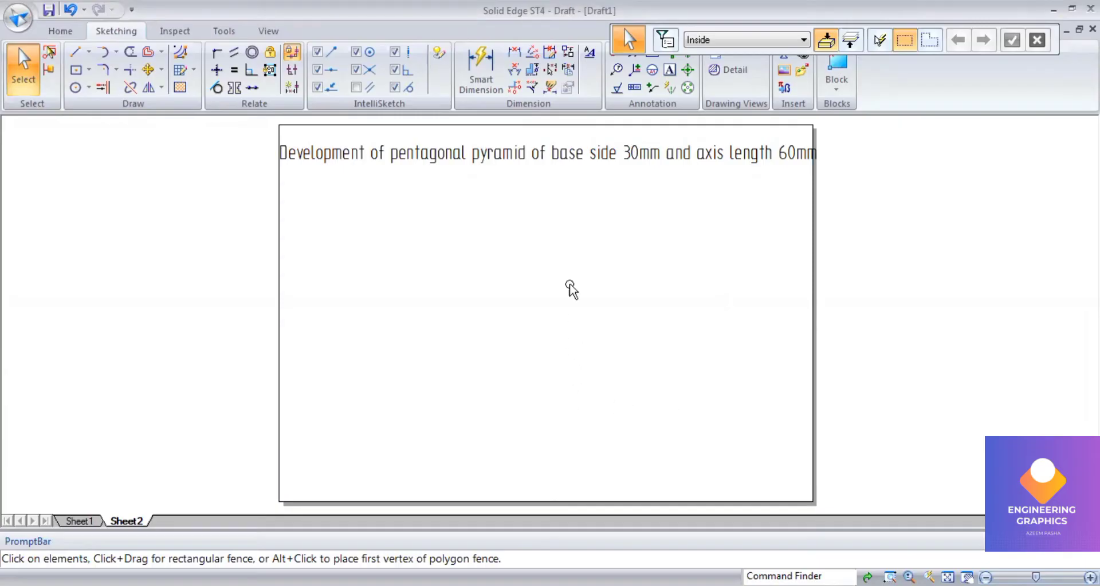
Draw a horizontal reference line about 100 mm long across the sheet's left half, with a 0.25 mm line width.
click(78, 54)
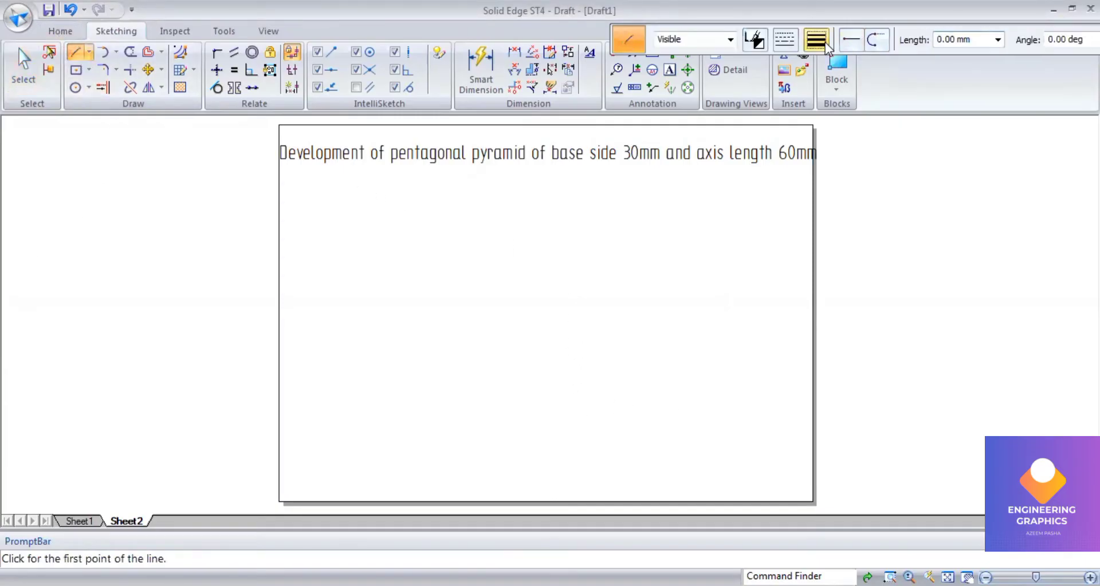
click(816, 39)
click(854, 81)
click(287, 333)
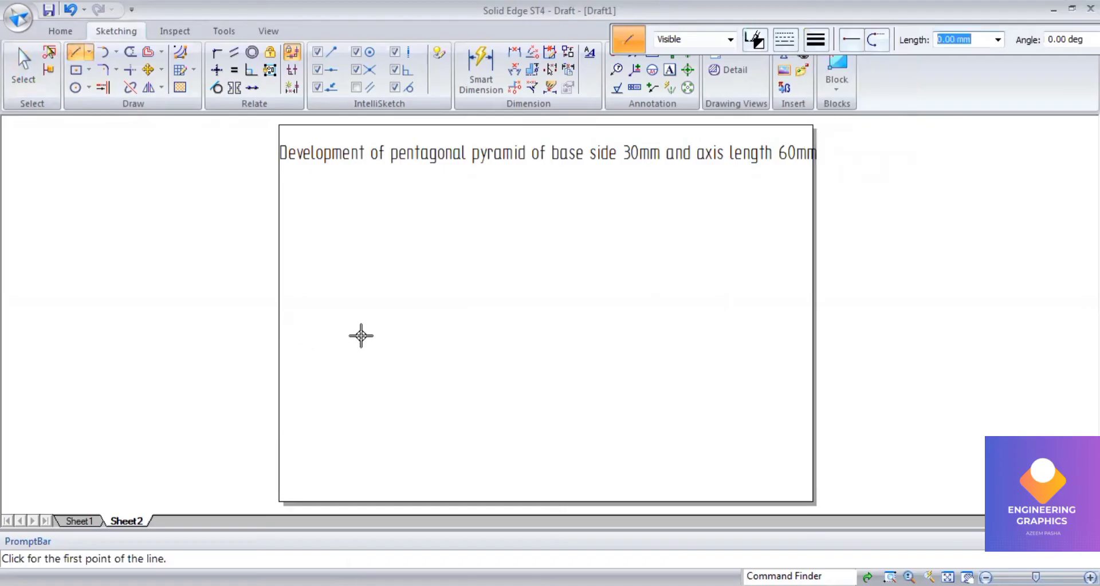
click(467, 332)
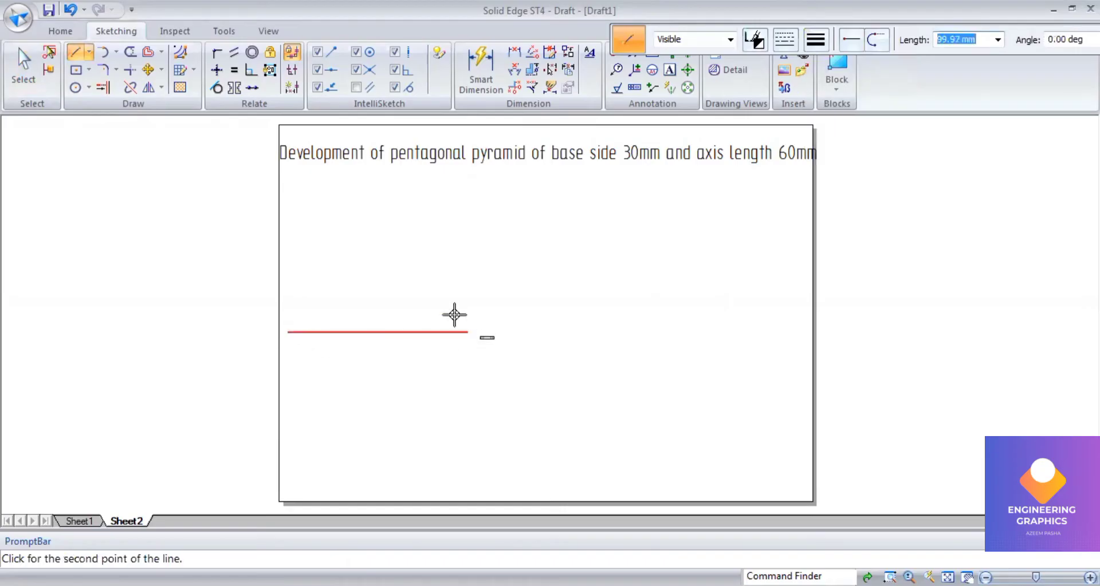
Draw a five-sided polygon below the reference line with a 0.50 mm line width, a vertical left side and about 14 mm from centre to side.
click(89, 70)
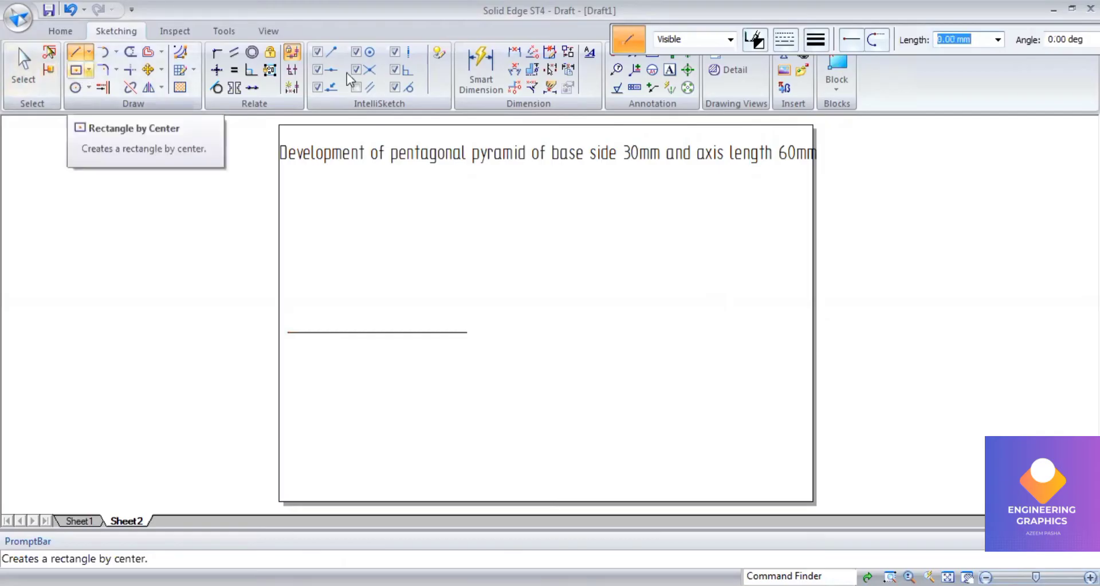
click(101, 142)
click(823, 43)
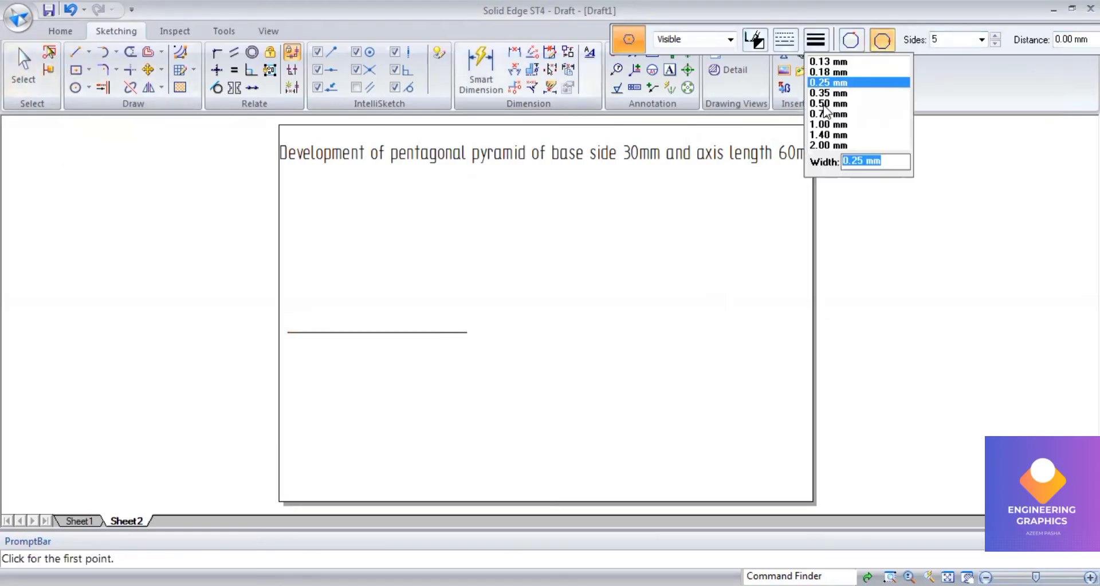
click(827, 107)
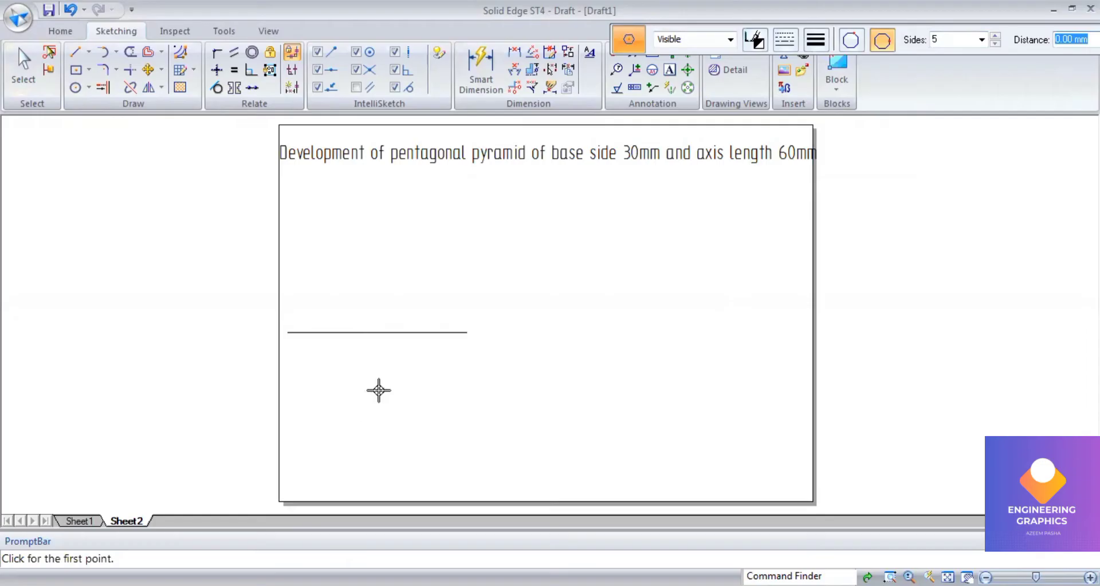
click(356, 407)
click(332, 406)
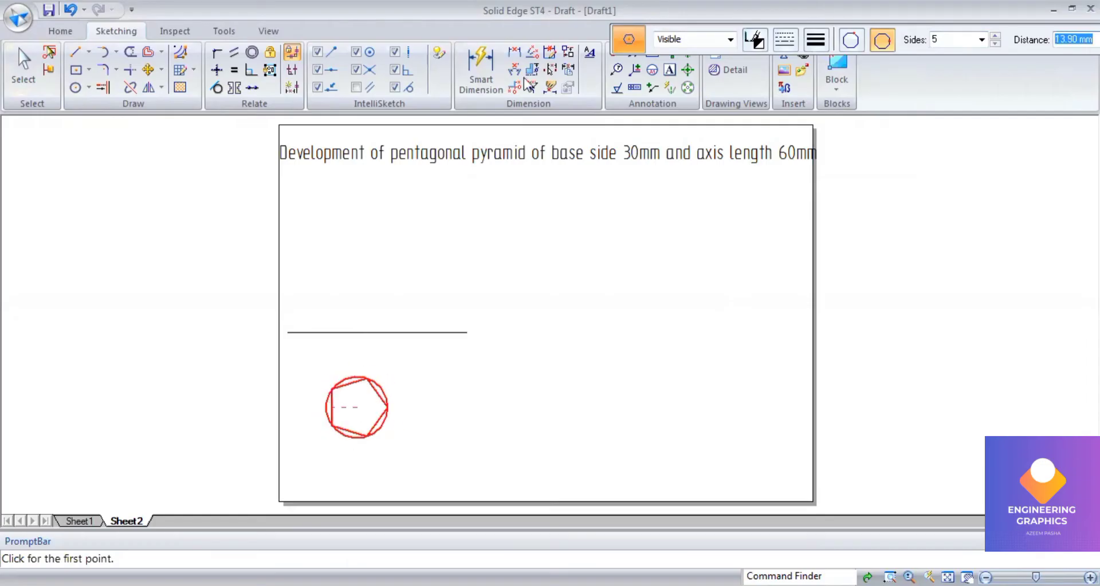
Dimension the pentagon's vertical left side and set its length to 30 mm.
click(465, 73)
click(330, 405)
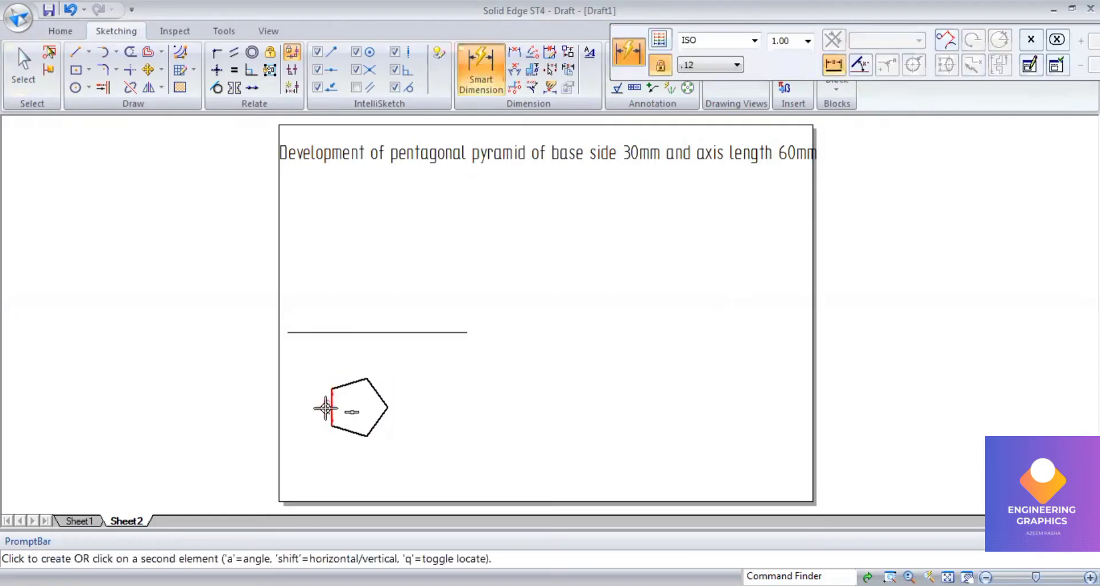
click(314, 411)
text(30)
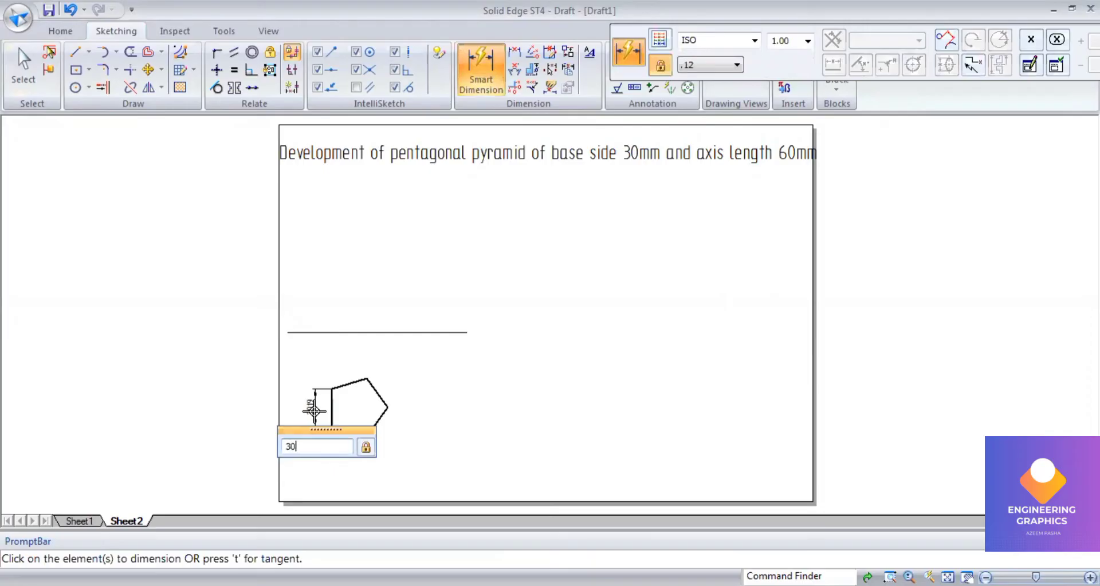
key(Return)
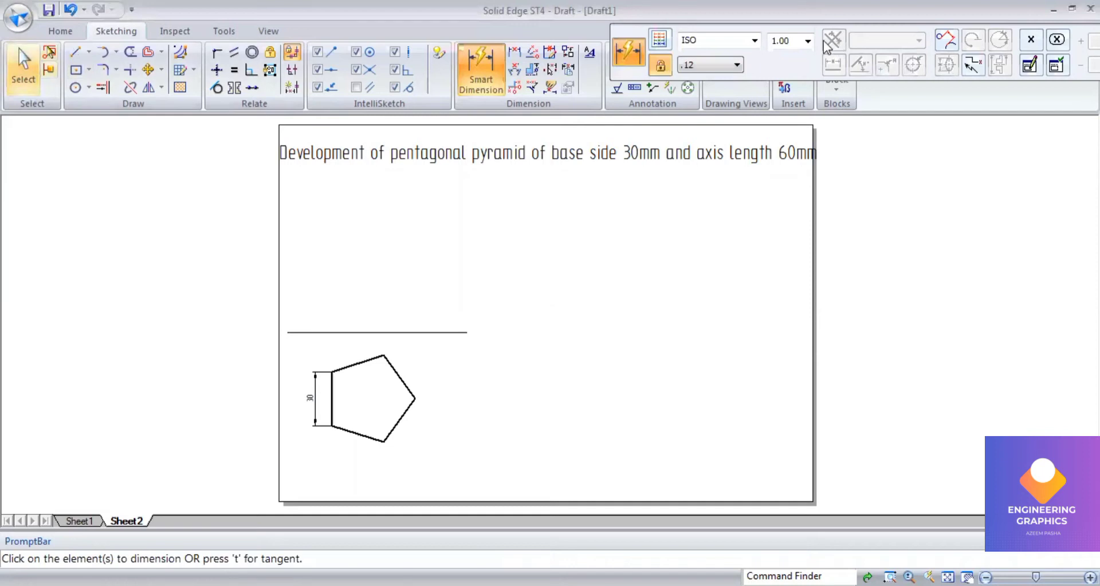
Draw lines from all five pentagon corners through the centre to the midpoints of the opposite sides.
key(l)
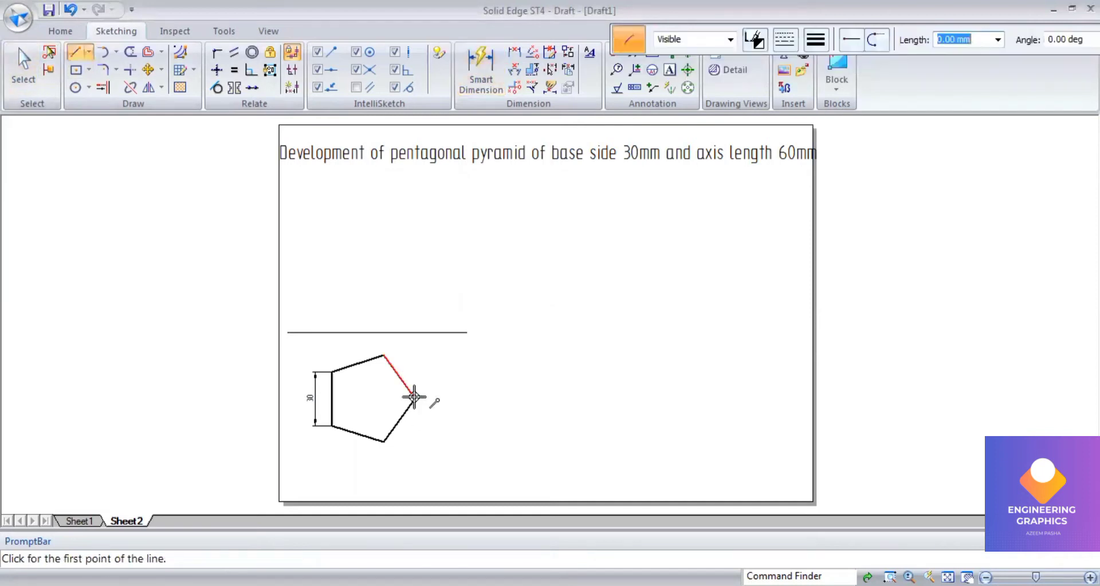
click(413, 398)
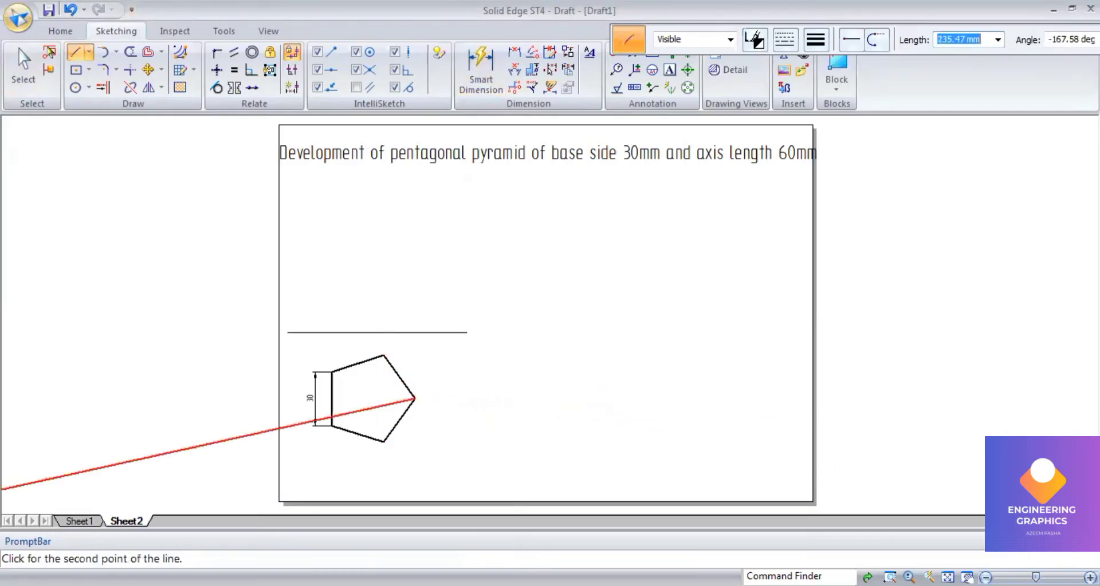
click(331, 398)
click(383, 442)
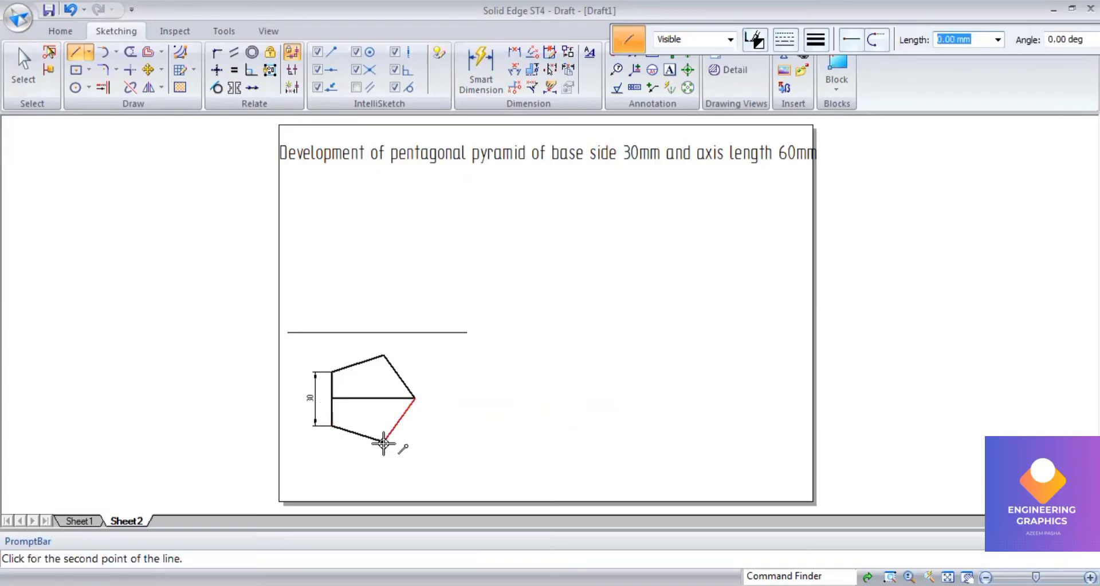
click(357, 364)
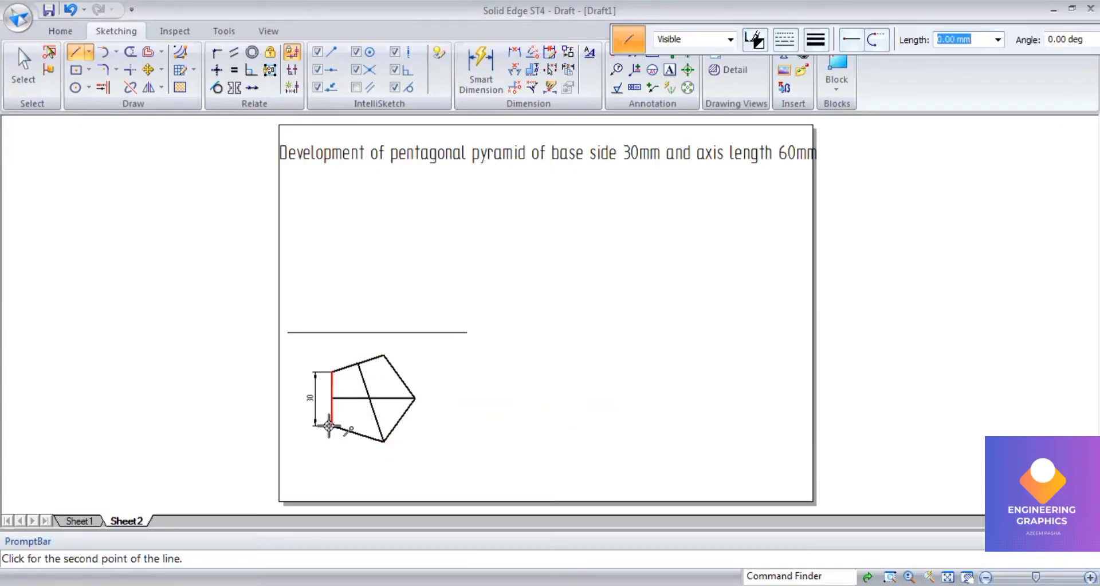
click(396, 375)
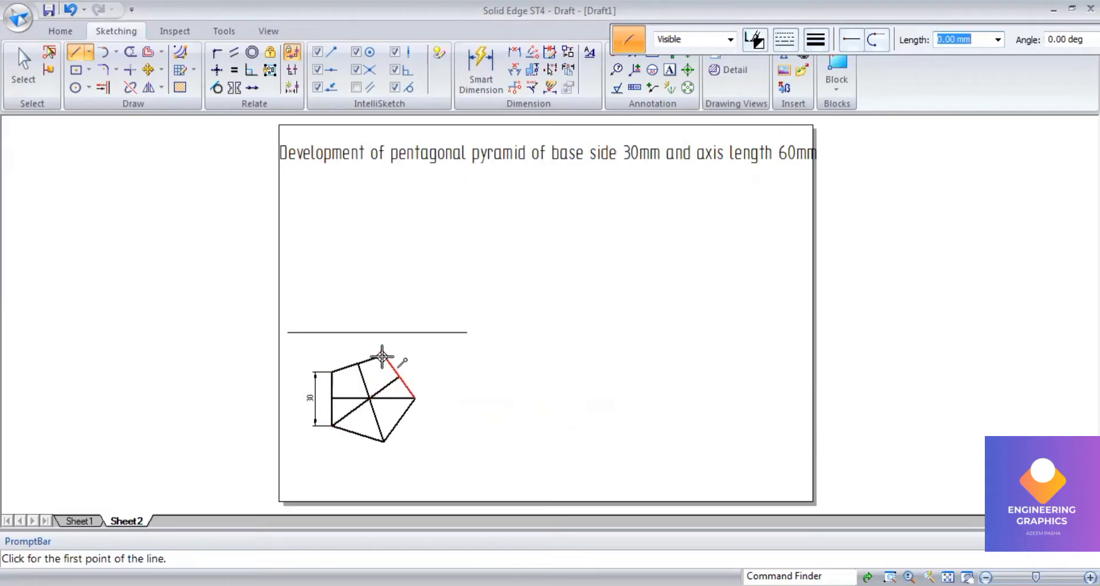
click(383, 356)
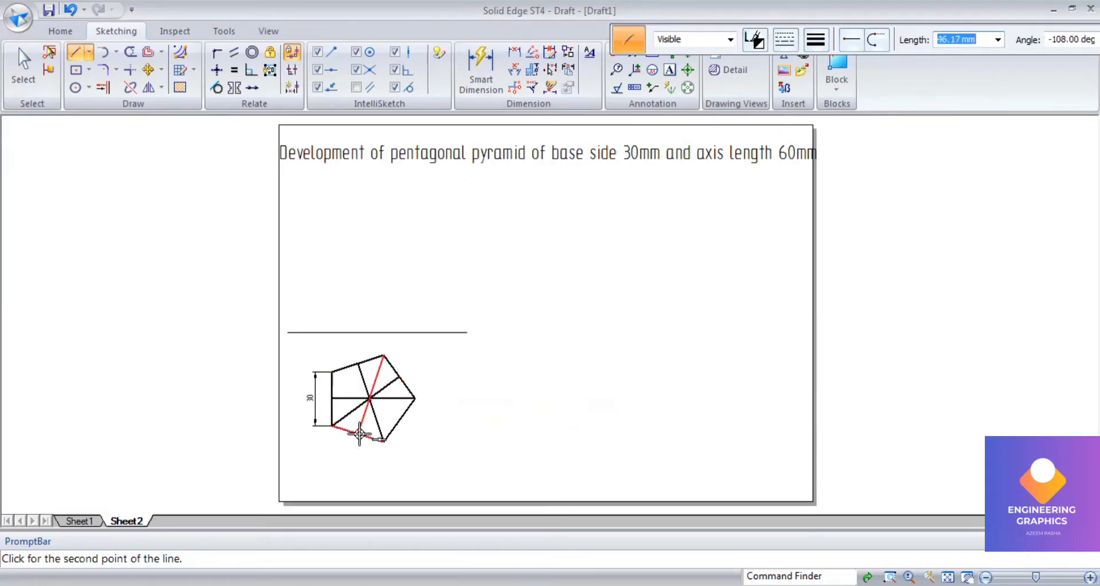
click(359, 434)
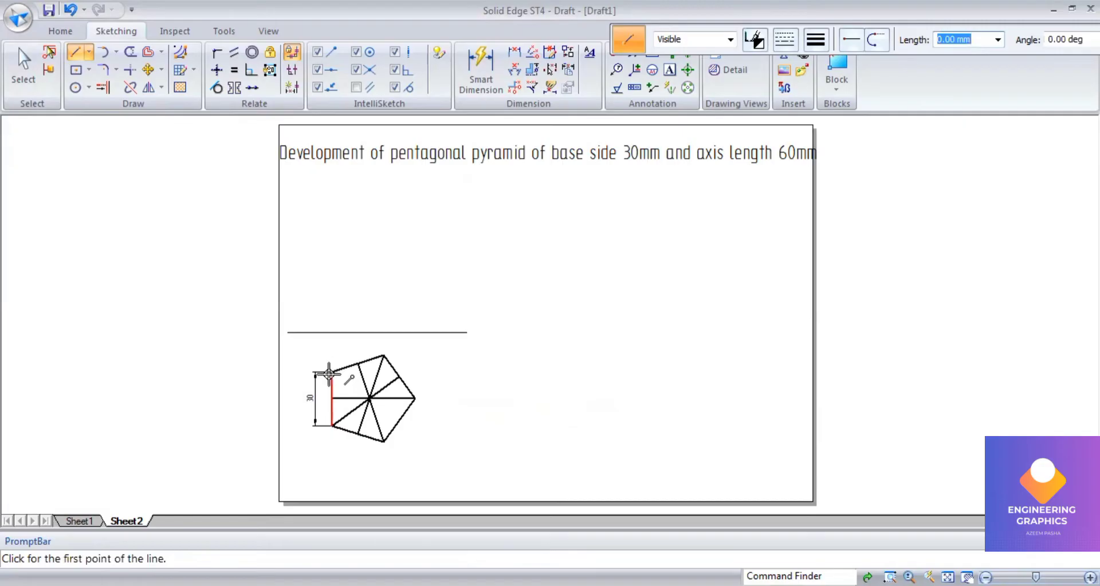
click(332, 372)
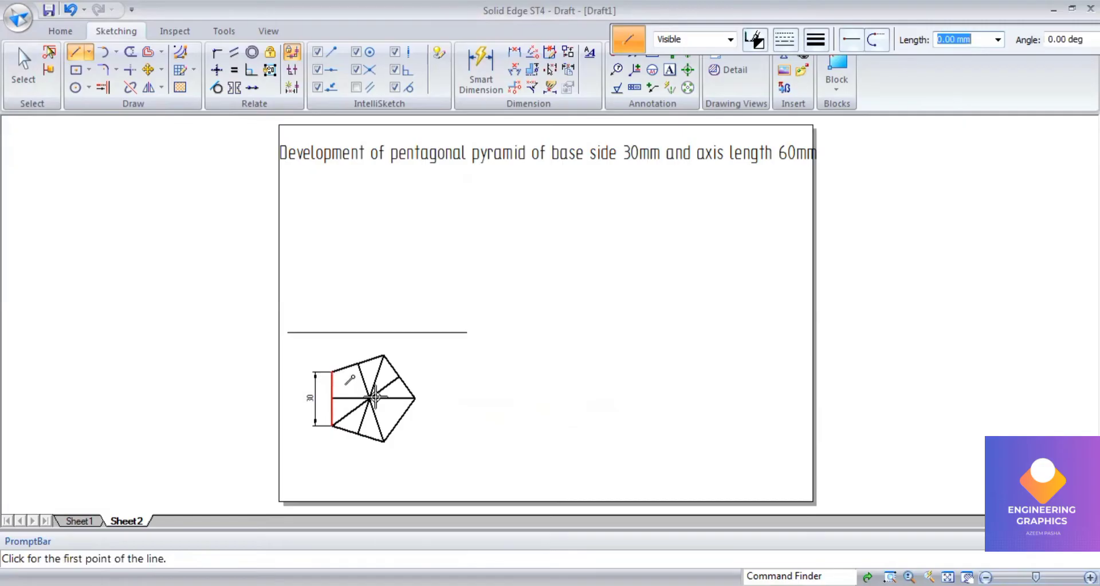
click(400, 420)
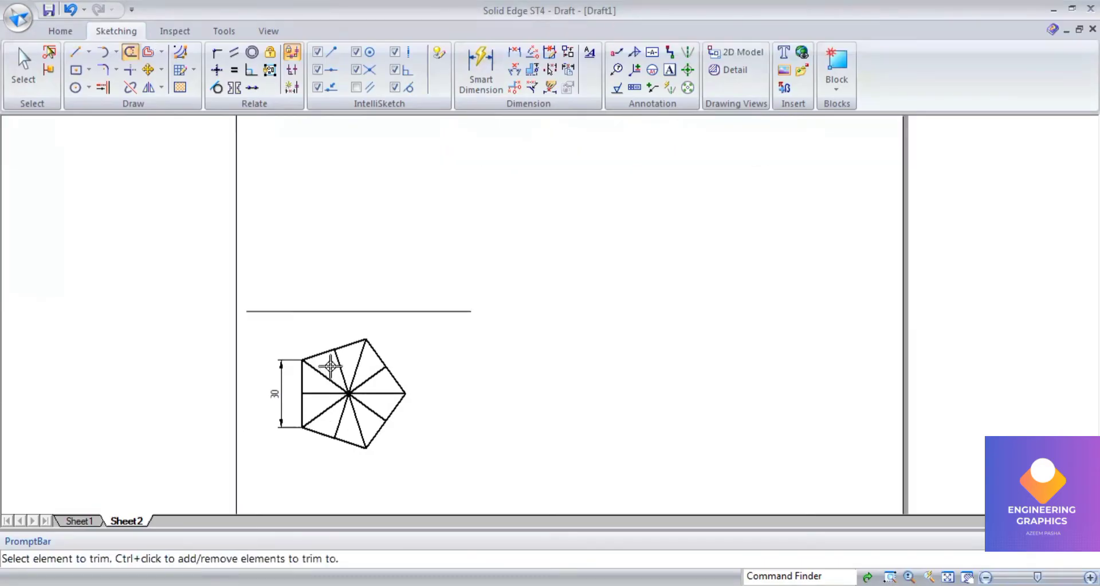
Trim the line segments between the pentagon's centre and the side midpoints, keeping only the centre-to-corner edges.
click(339, 366)
click(319, 394)
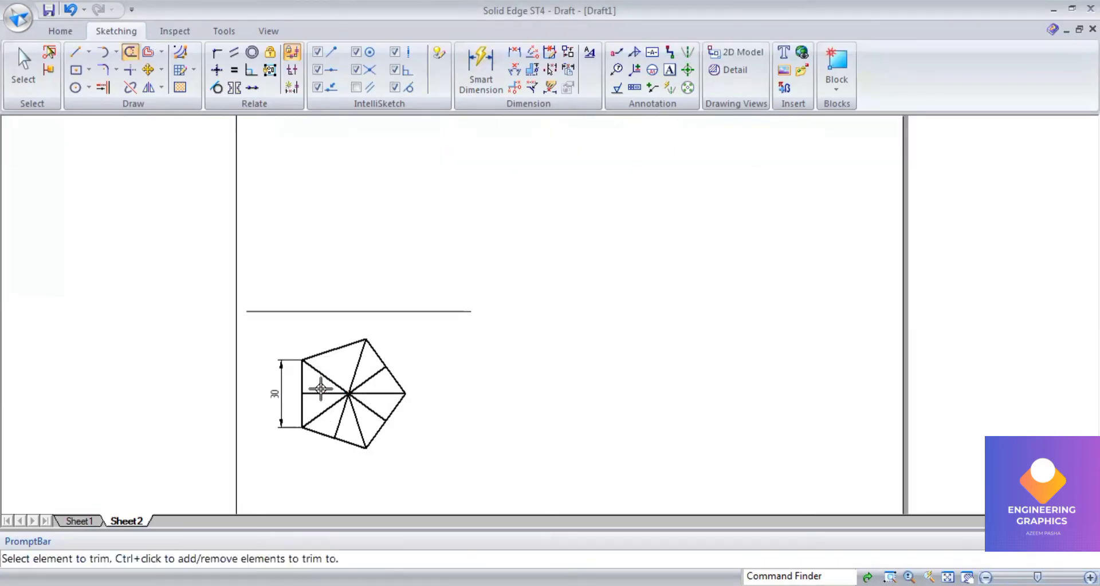
click(369, 378)
drag(335, 416, 367, 416)
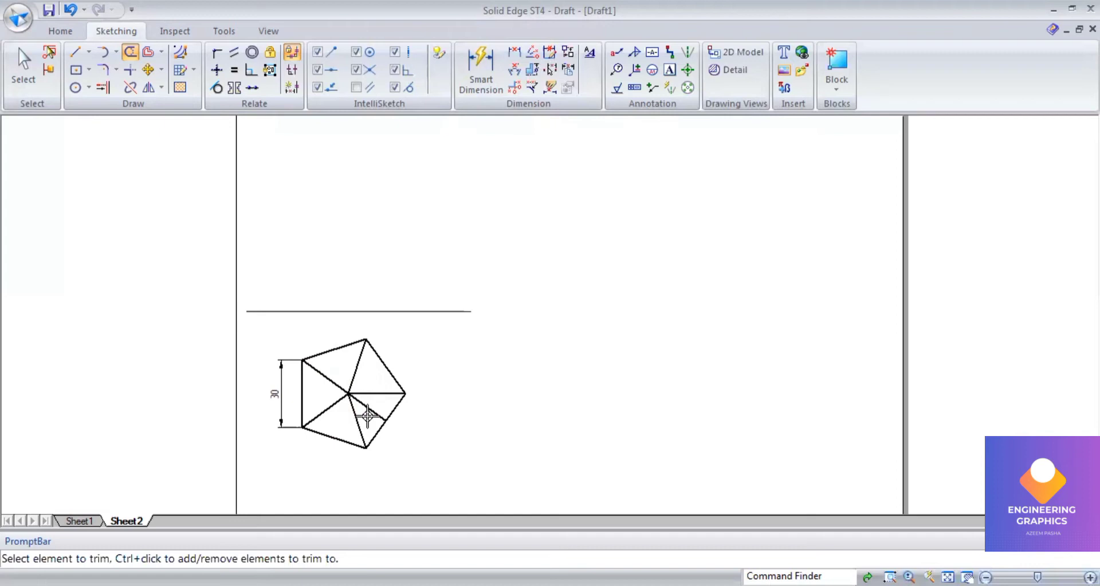
Label the pentagon's corners a, b, c, d and e counter-clockwise from the upper-left corner, using text size 5.
scroll(479, 172, down, 1)
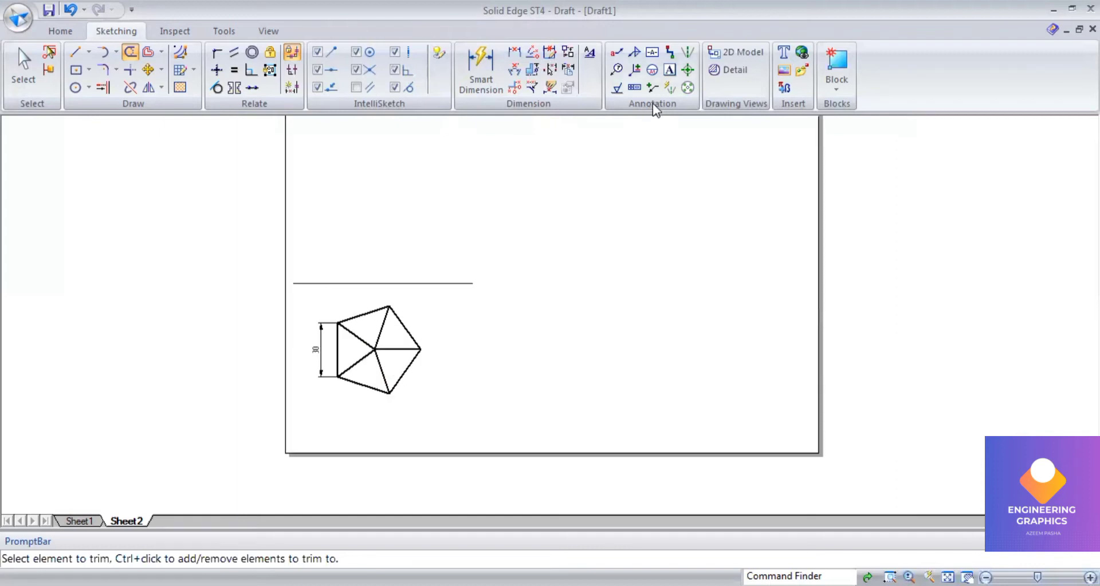
click(668, 71)
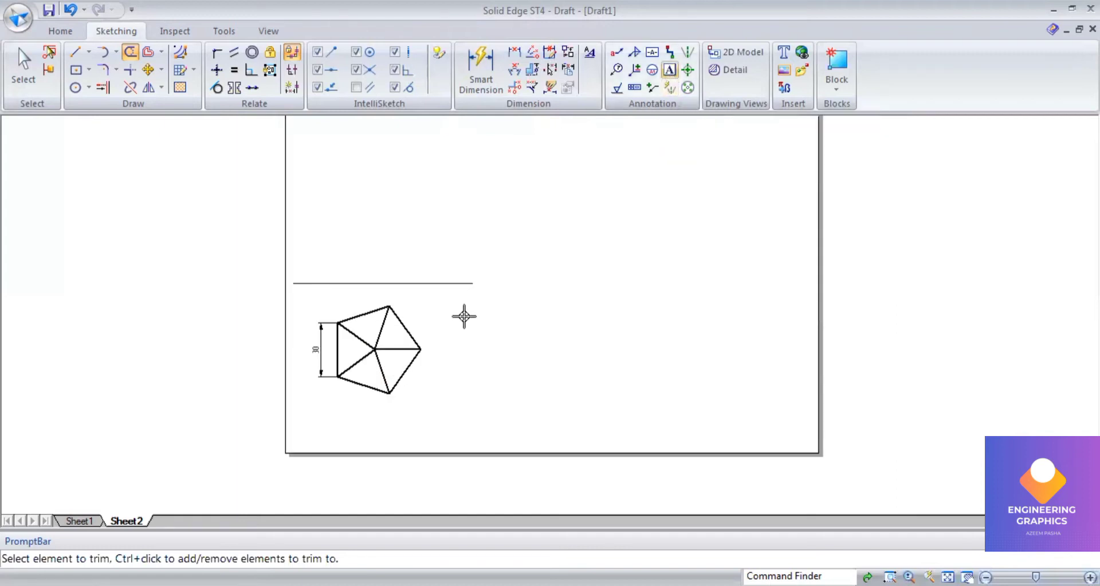
scroll(461, 314, up, 1)
double_click(991, 39)
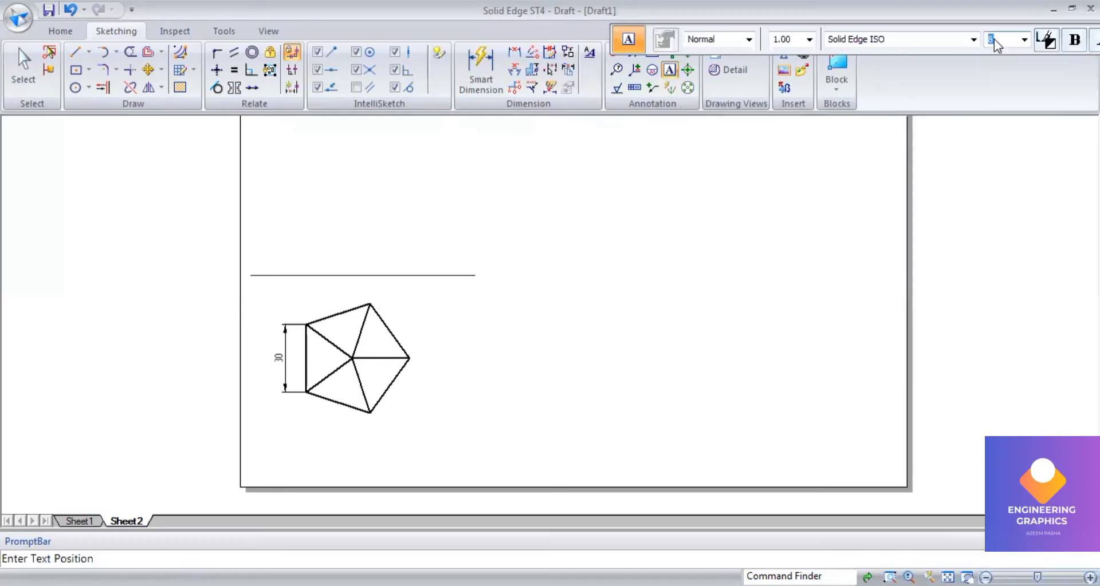
text(5)
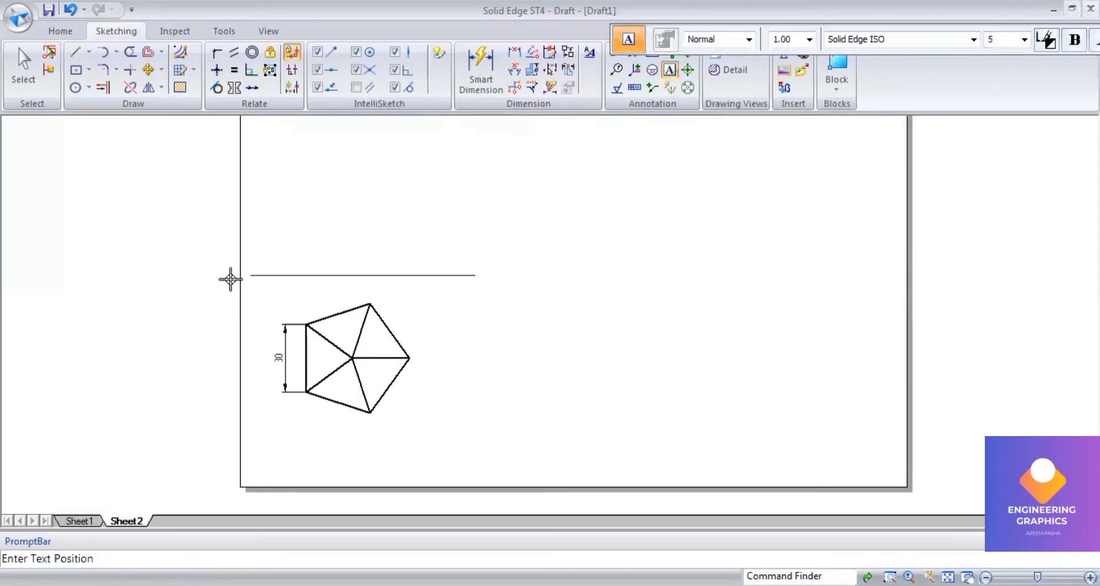
click(296, 305)
text(a)
click(300, 388)
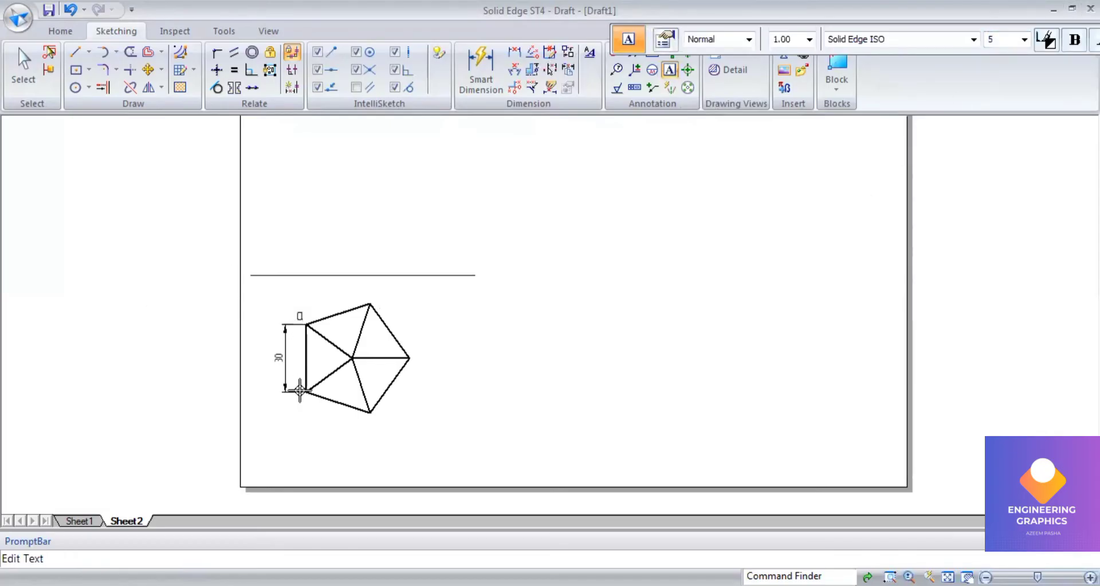
text(b)
click(369, 417)
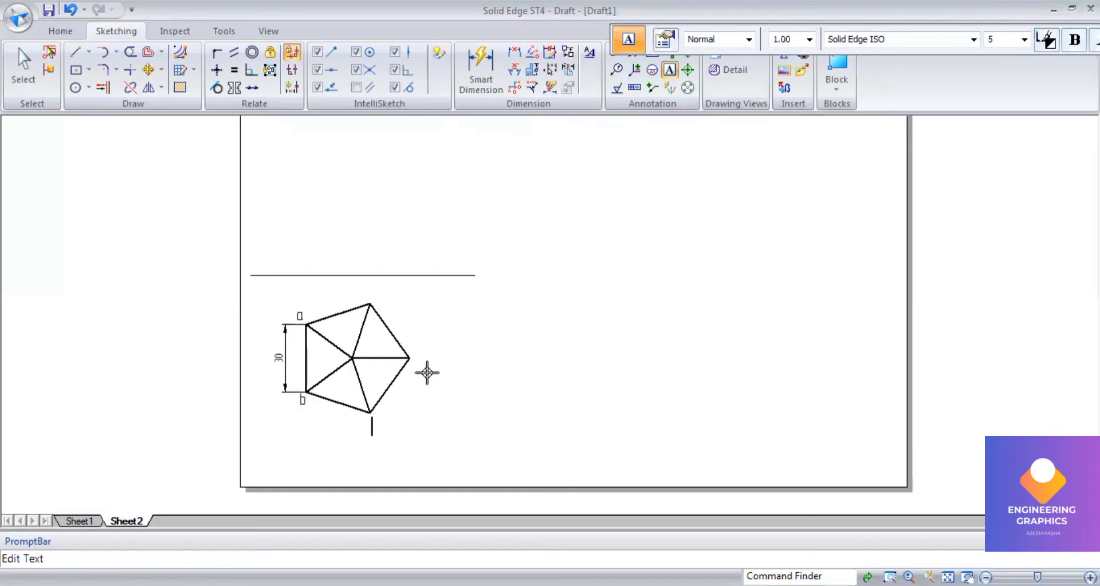
text(c)
click(412, 356)
text(d)
click(370, 285)
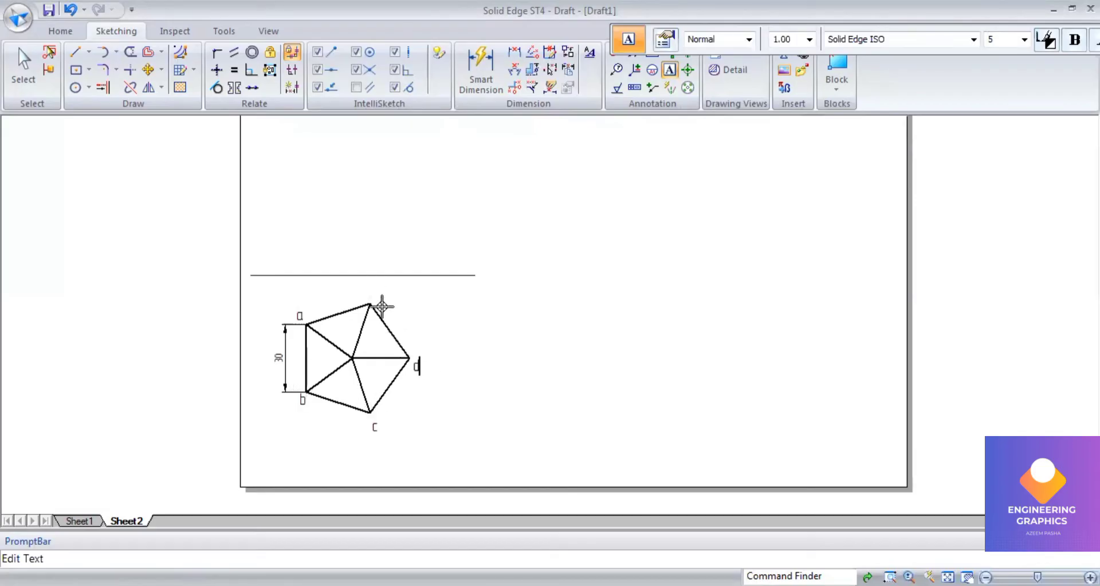
text(e)
Label the pentagon's centre with the texts o and (o1).
click(340, 332)
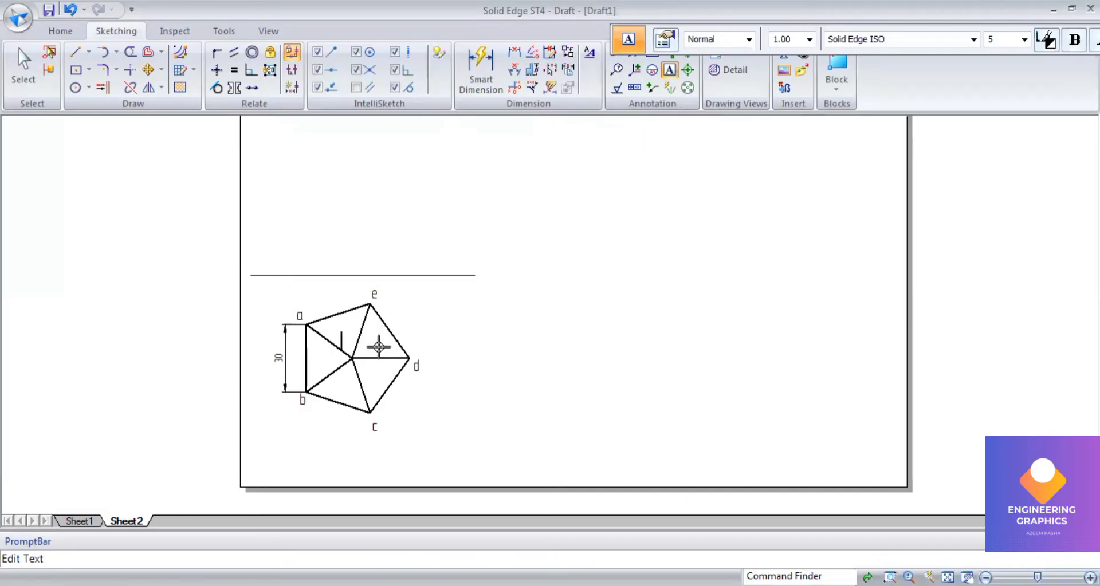
text(o)
click(365, 342)
text(o1)
Draw vertical projection lines from corner a, the centre, corner c and corner d up to the horizontal reference line.
click(74, 55)
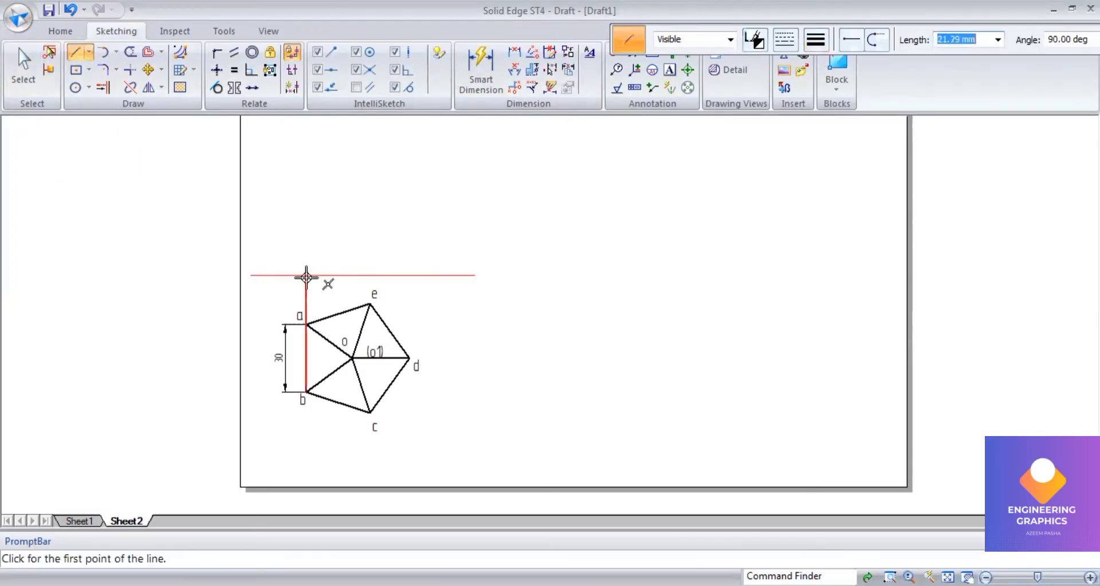
click(306, 276)
click(307, 324)
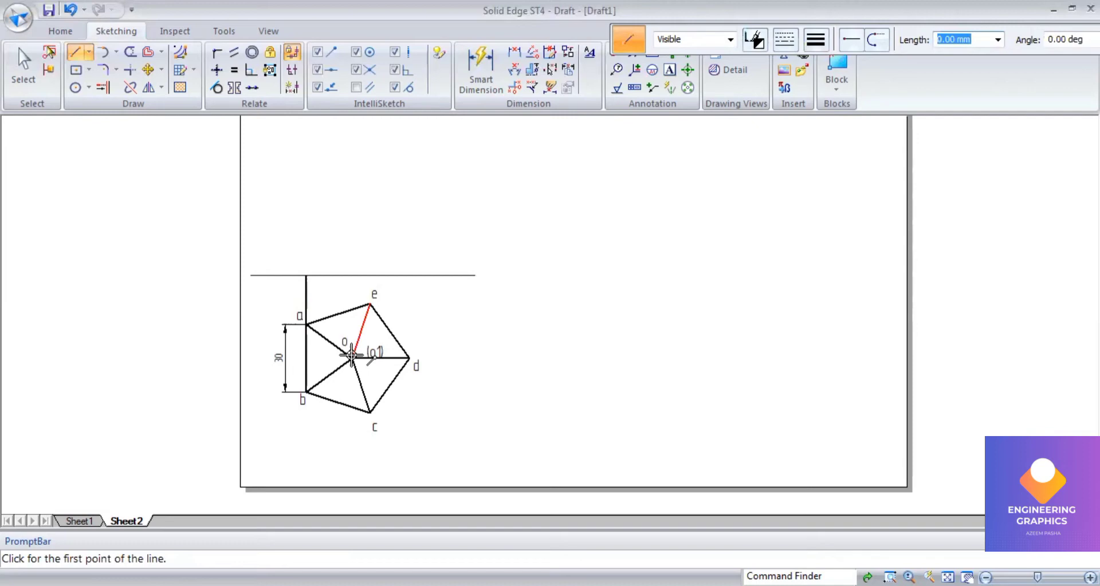
click(352, 357)
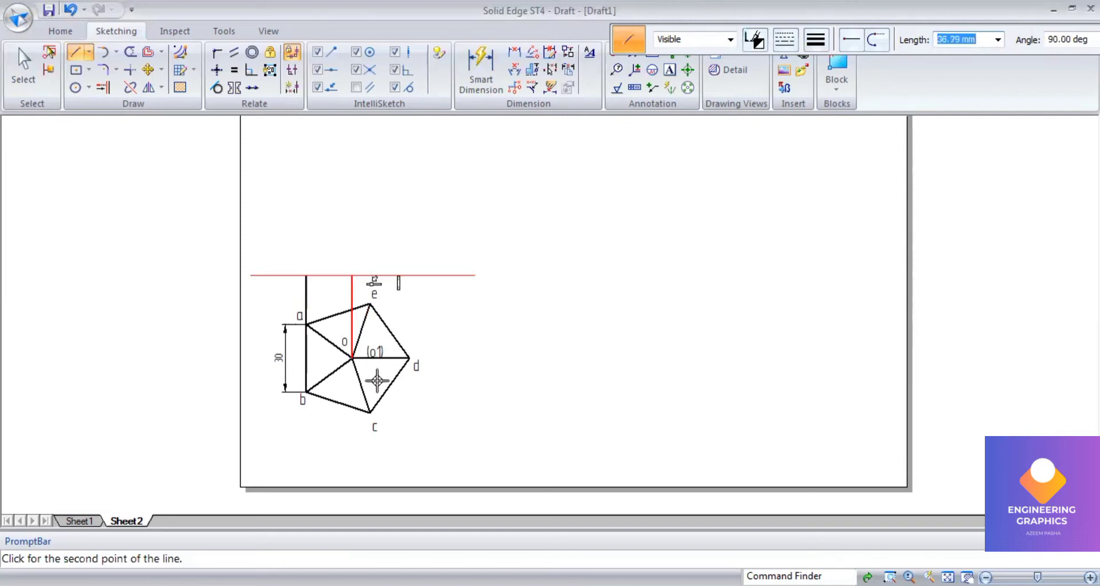
click(352, 275)
click(370, 412)
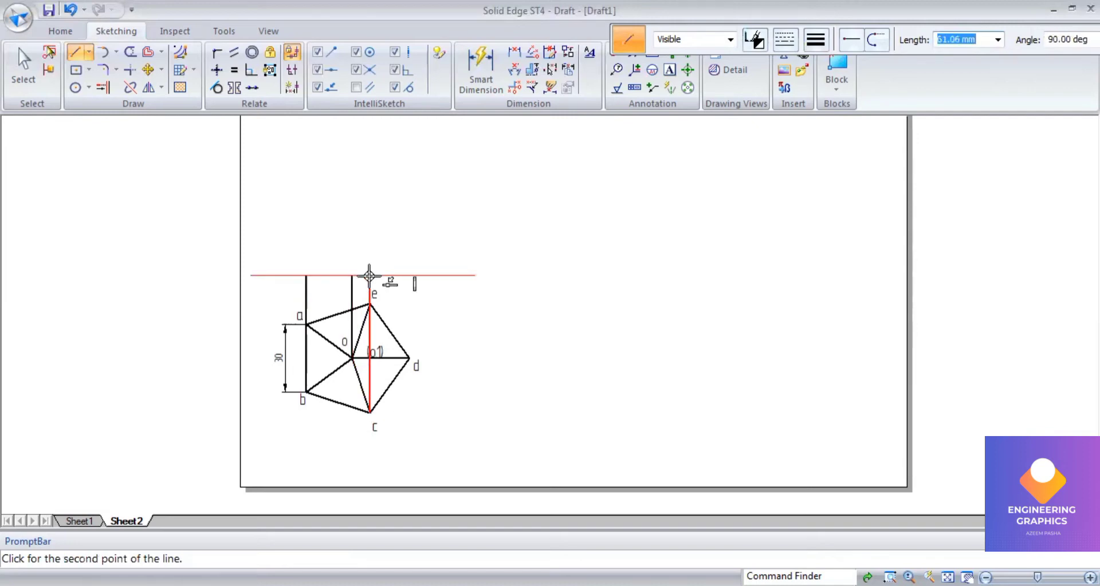
click(369, 275)
click(409, 359)
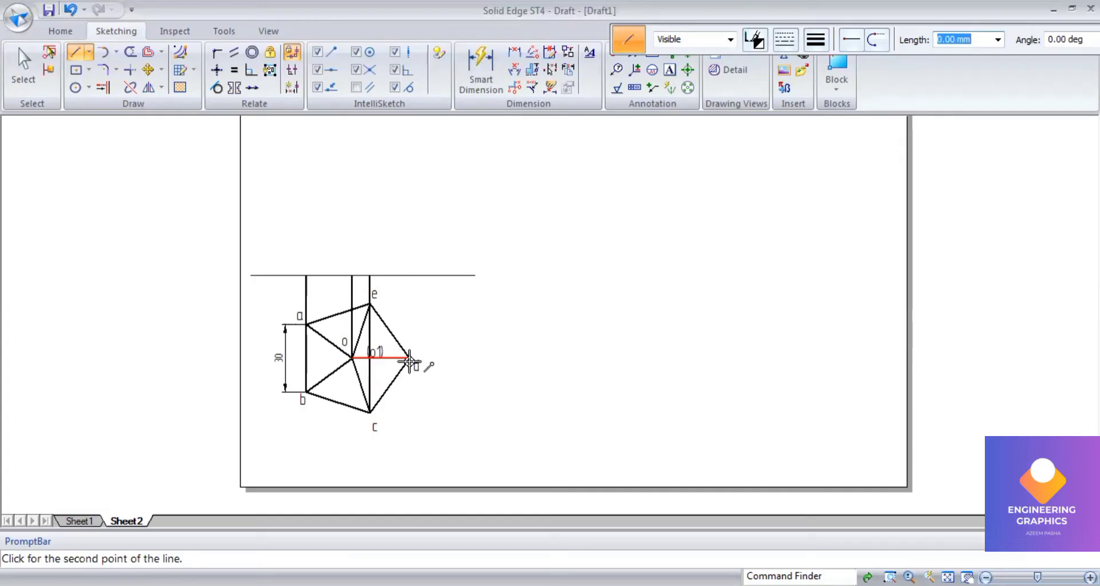
click(409, 275)
click(23, 64)
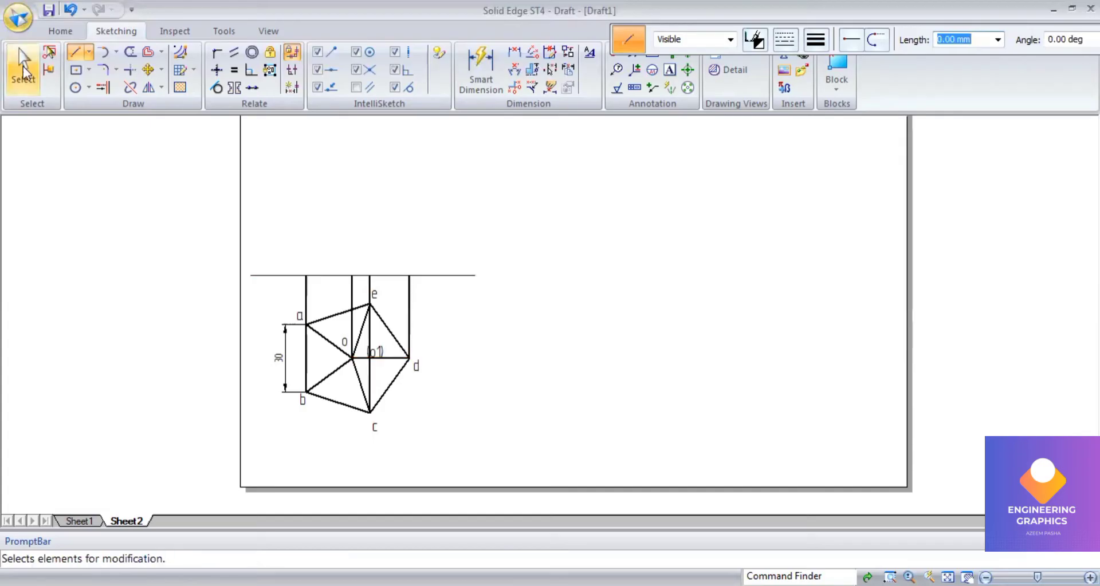
Give the four vertical projection lines between the pentagon and the horizontal reference line a thinner line width.
click(306, 298)
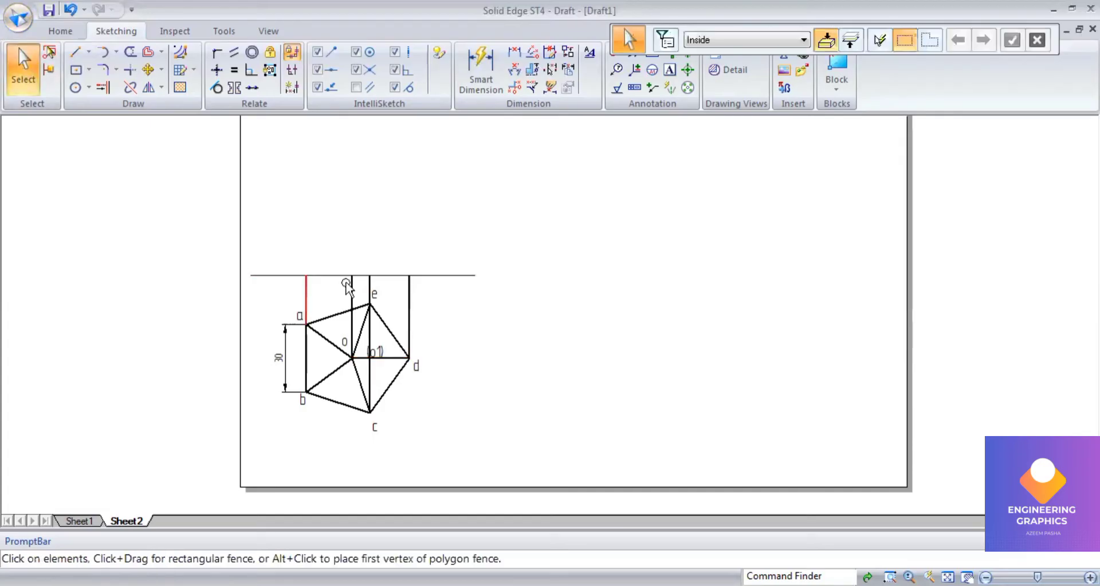
ctrl+click(351, 286)
ctrl+click(370, 289)
ctrl+click(410, 292)
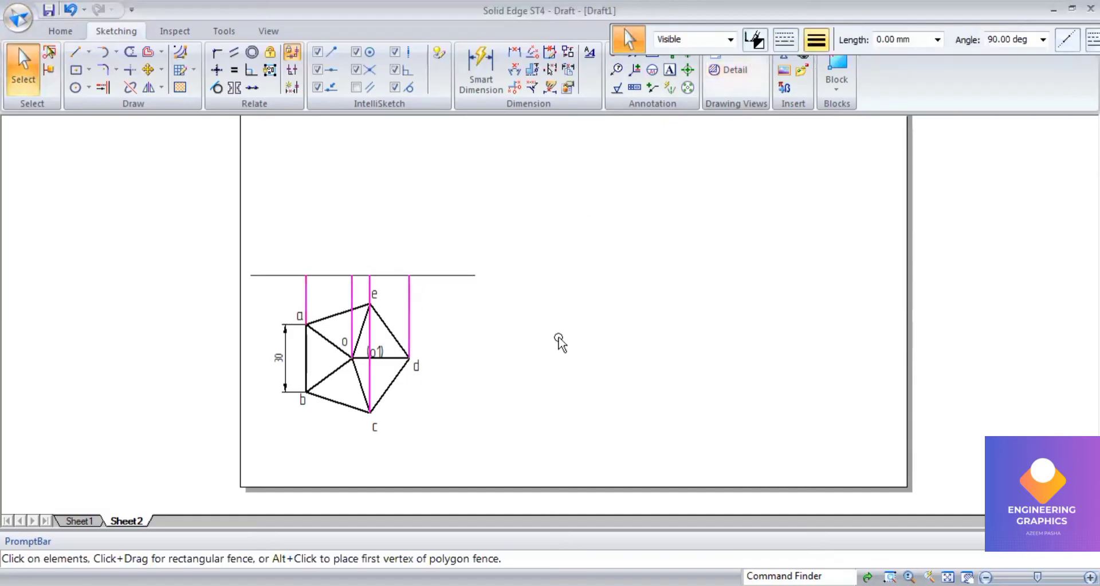
click(372, 197)
scroll(373, 196, down, 1)
scroll(373, 196, up, 1)
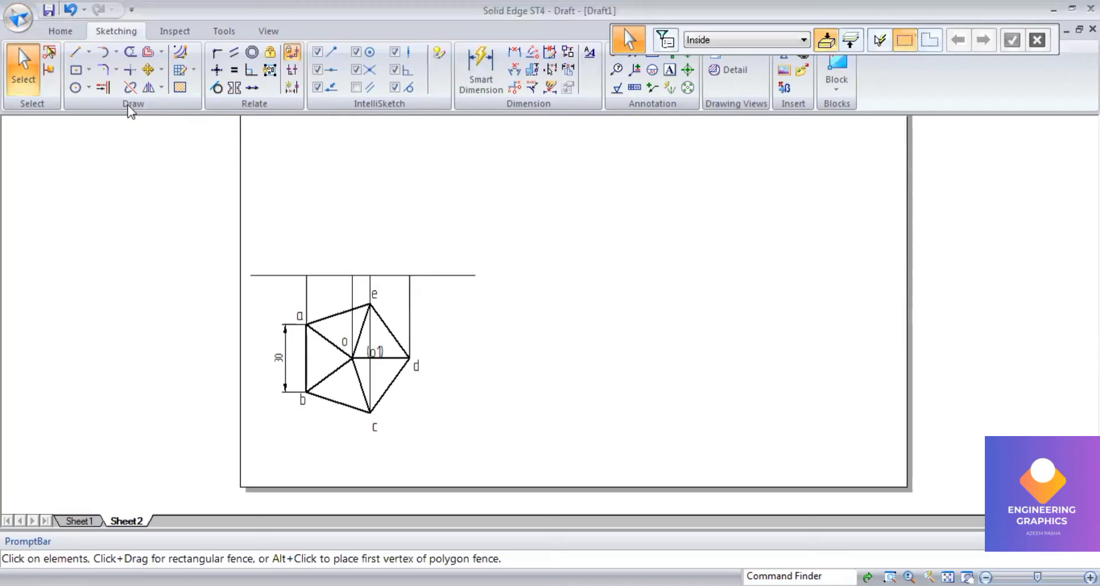
Draw the pyramid's 60 mm vertical axis upward from the centre's projection on the reference line, as a 0.50 mm wide chain line.
click(79, 56)
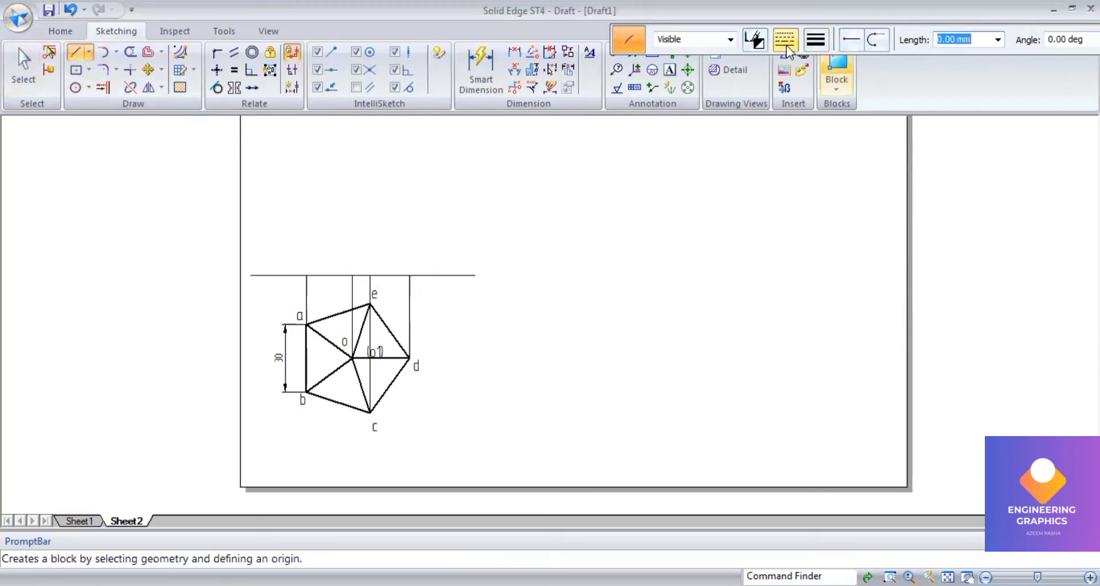
click(785, 40)
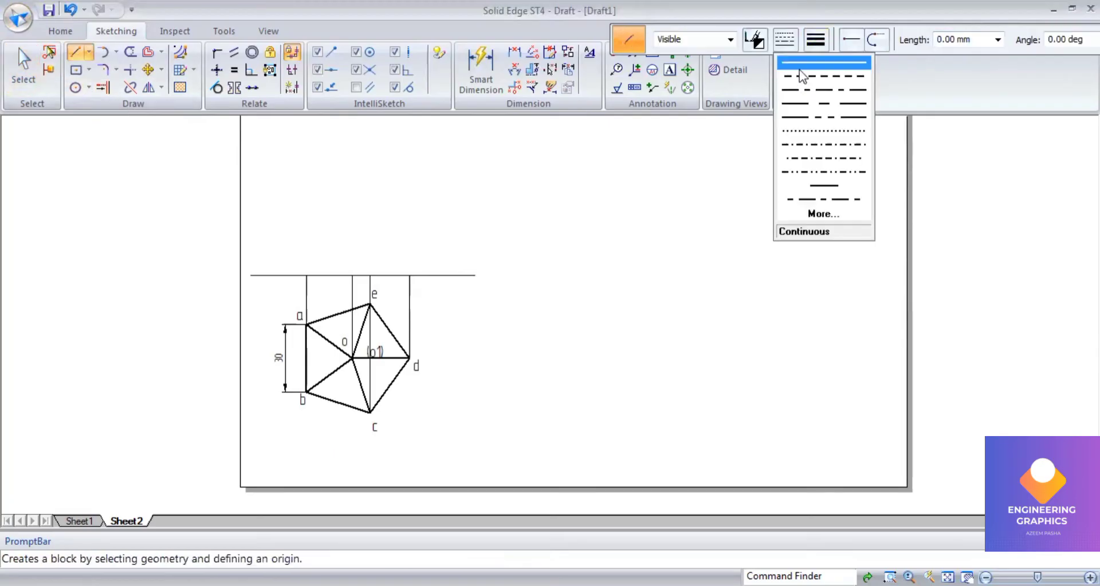
click(802, 90)
click(816, 42)
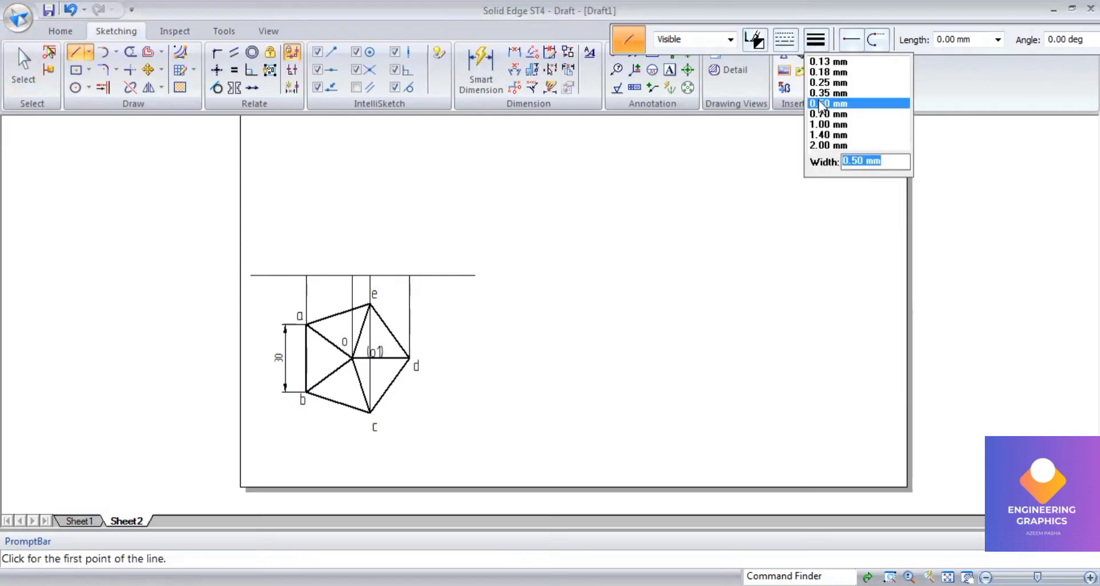
click(821, 104)
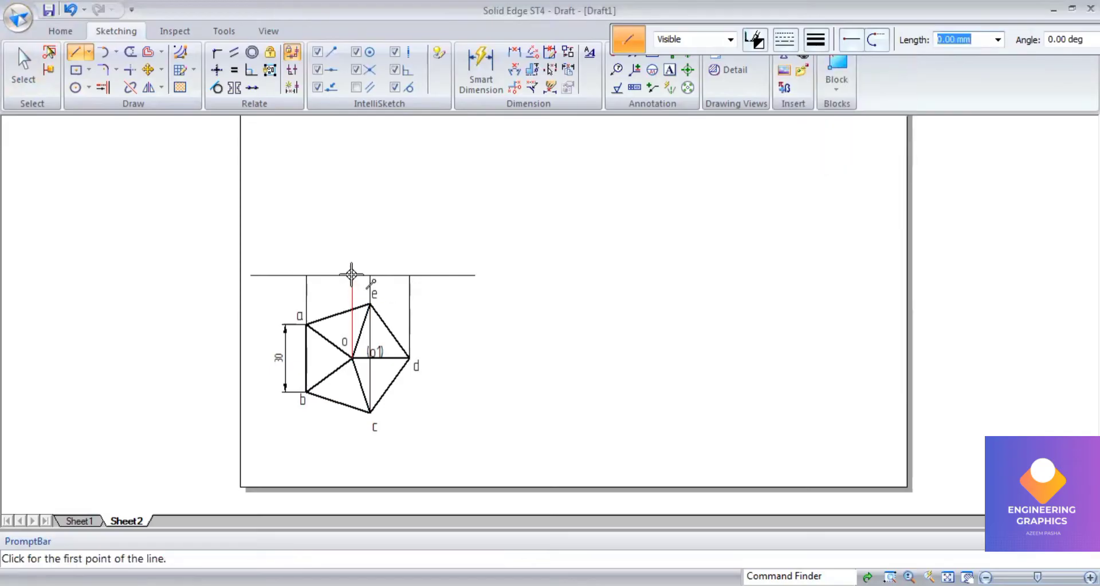
click(352, 275)
scroll(335, 217, down, 3)
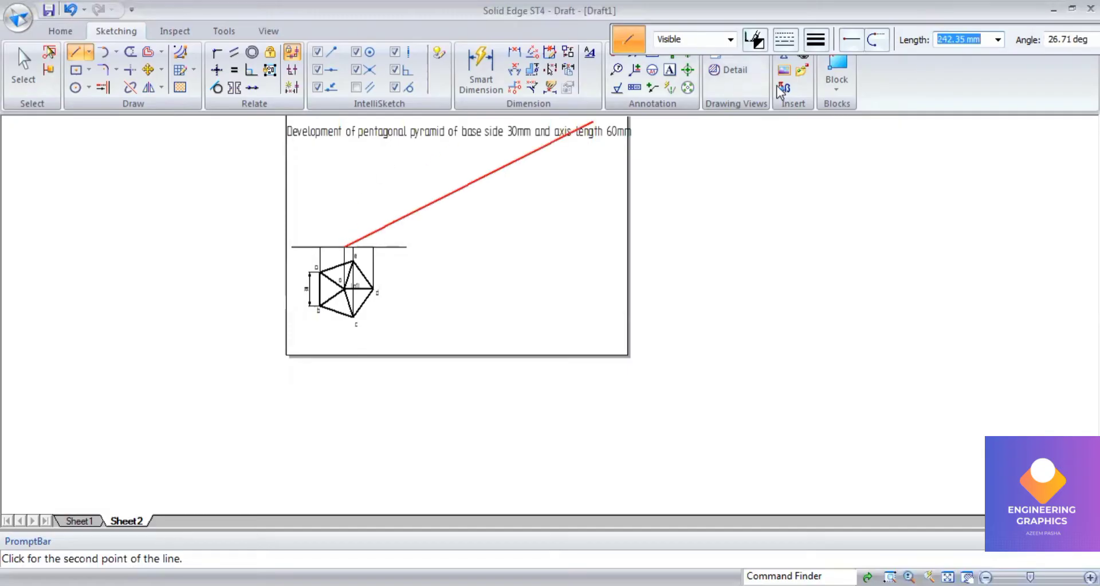
text(60)
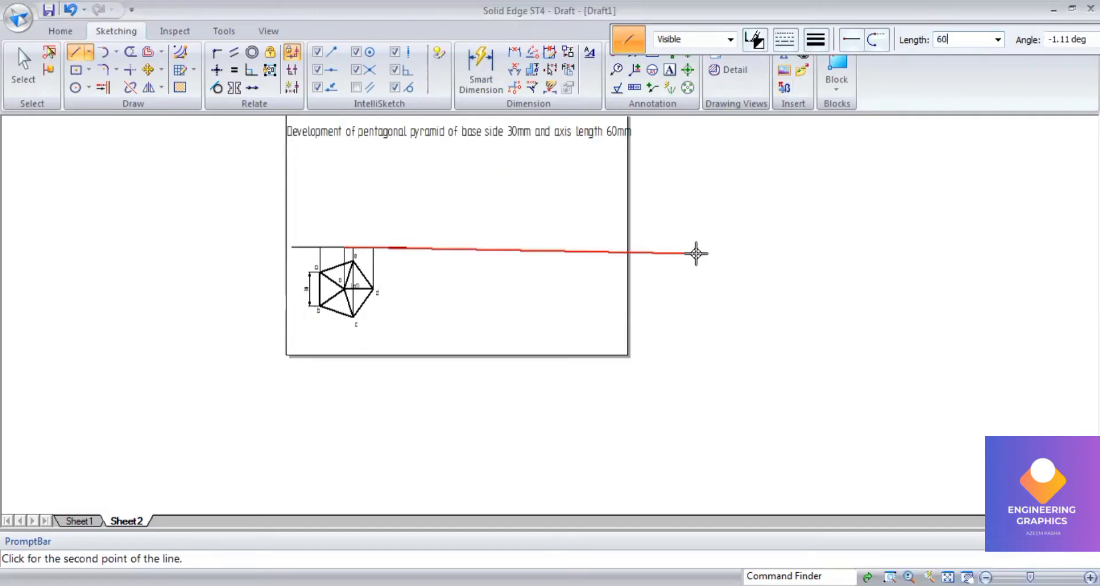
key(Tab)
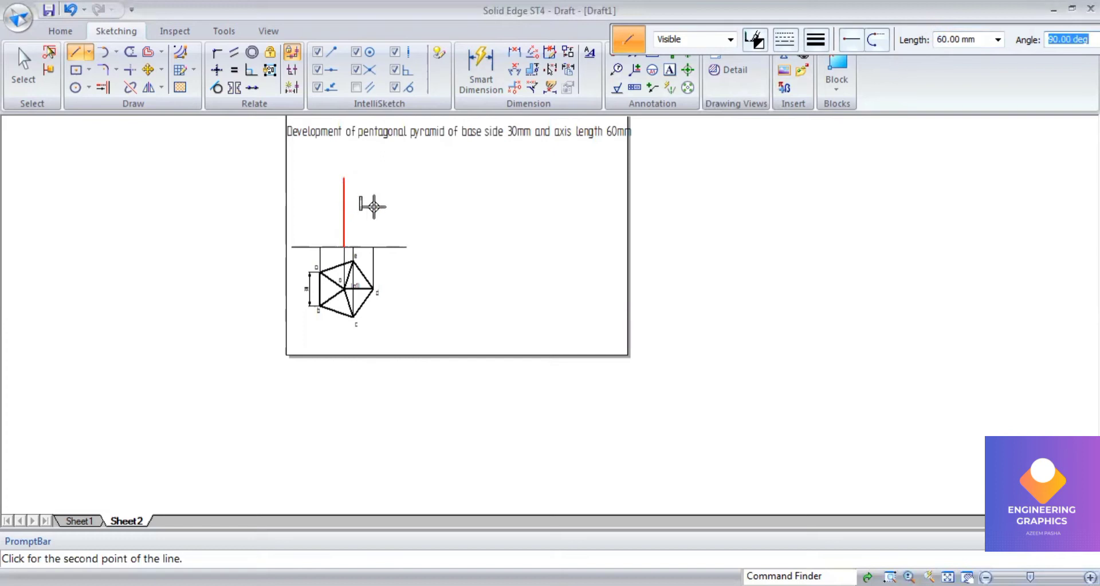
click(370, 204)
scroll(374, 206, up, 5)
right_click(374, 207)
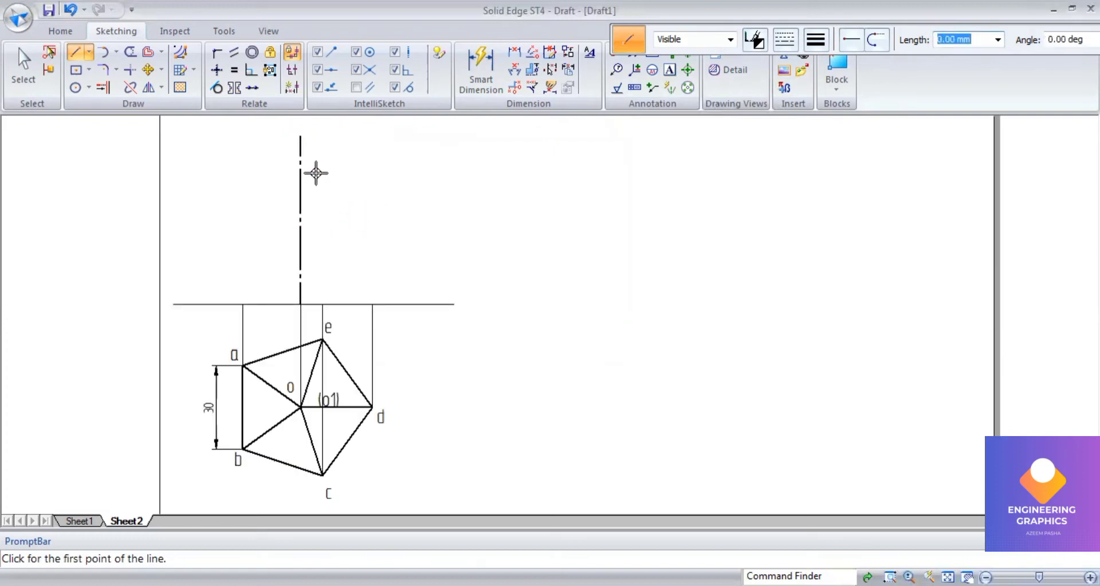
click(299, 138)
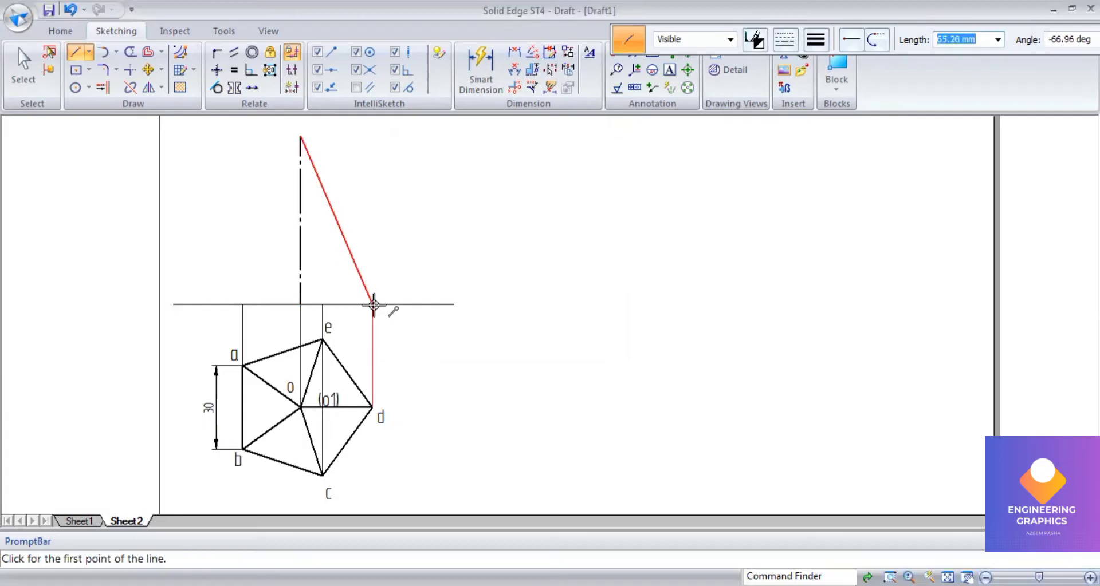
click(373, 303)
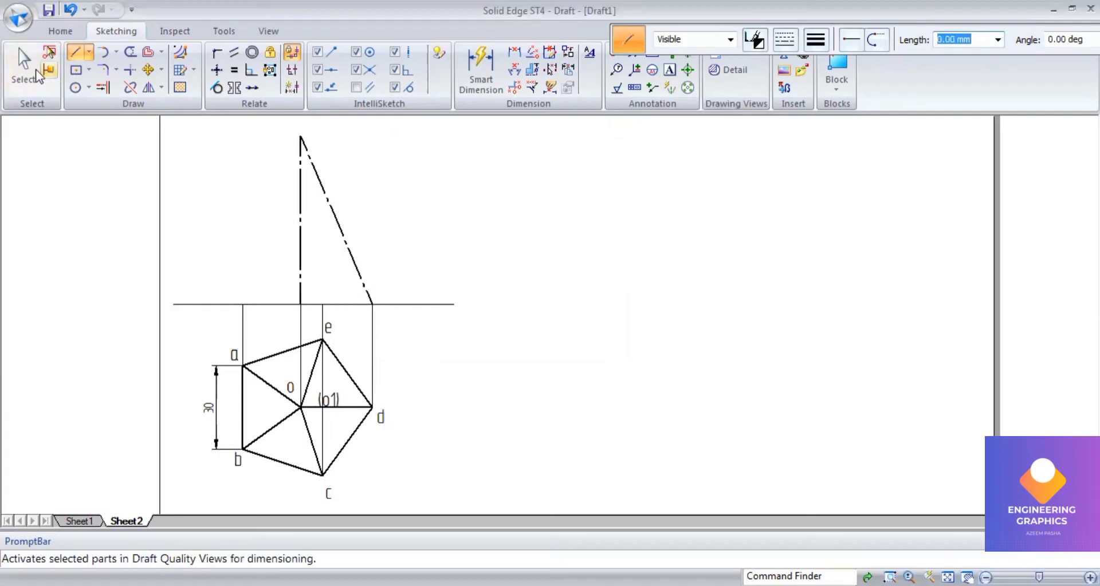
key(Escape)
click(320, 200)
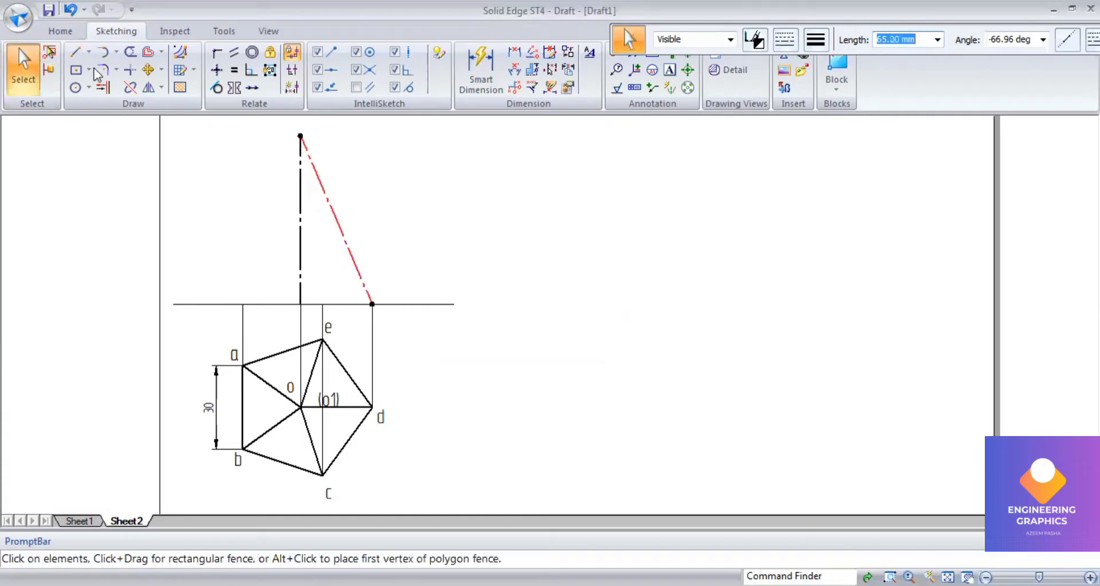
key(Delete)
Draw the front view's triangular outline from the apex to the outer base projections with continuous lines, plus the edge from corner c's projection to the apex.
key(l)
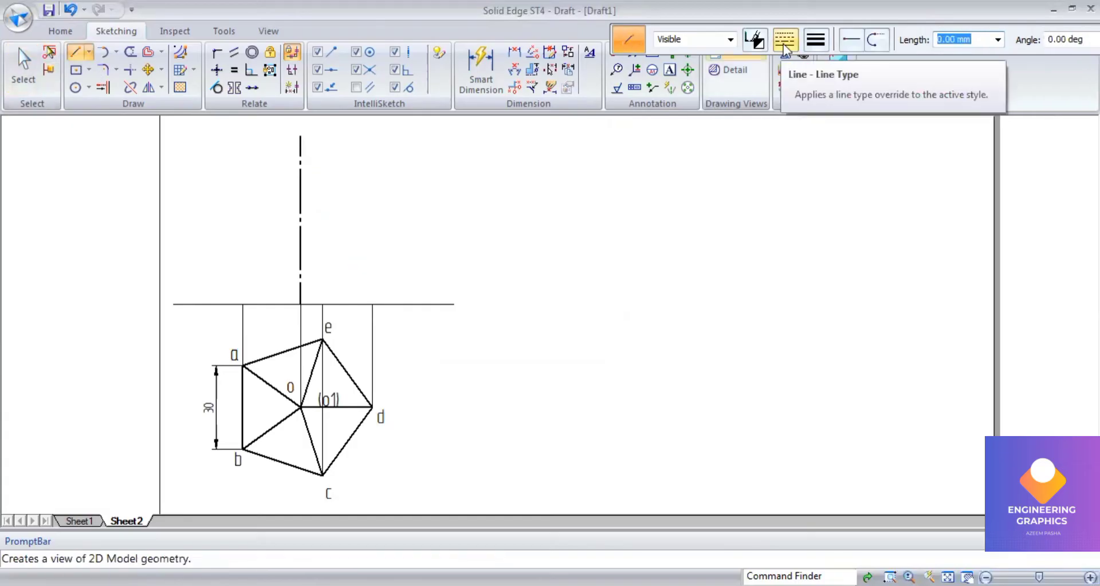
click(299, 135)
click(373, 304)
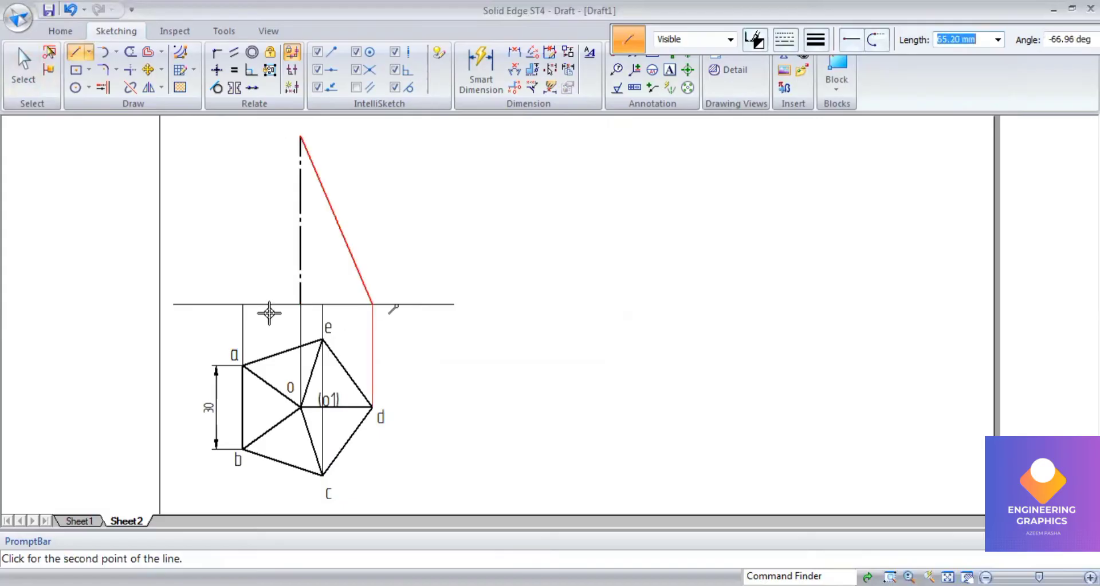
click(241, 304)
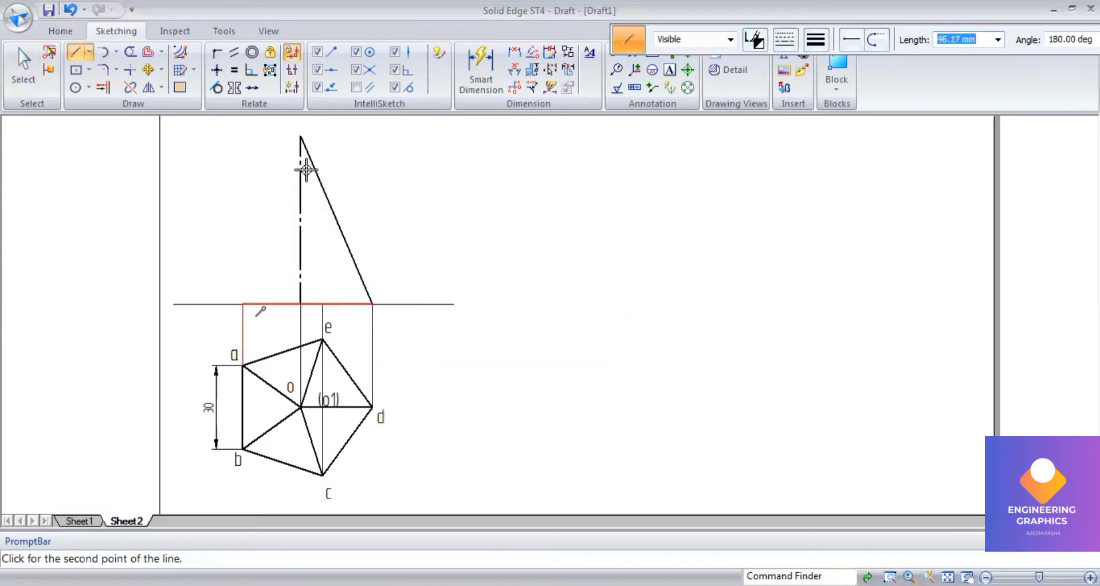
click(300, 138)
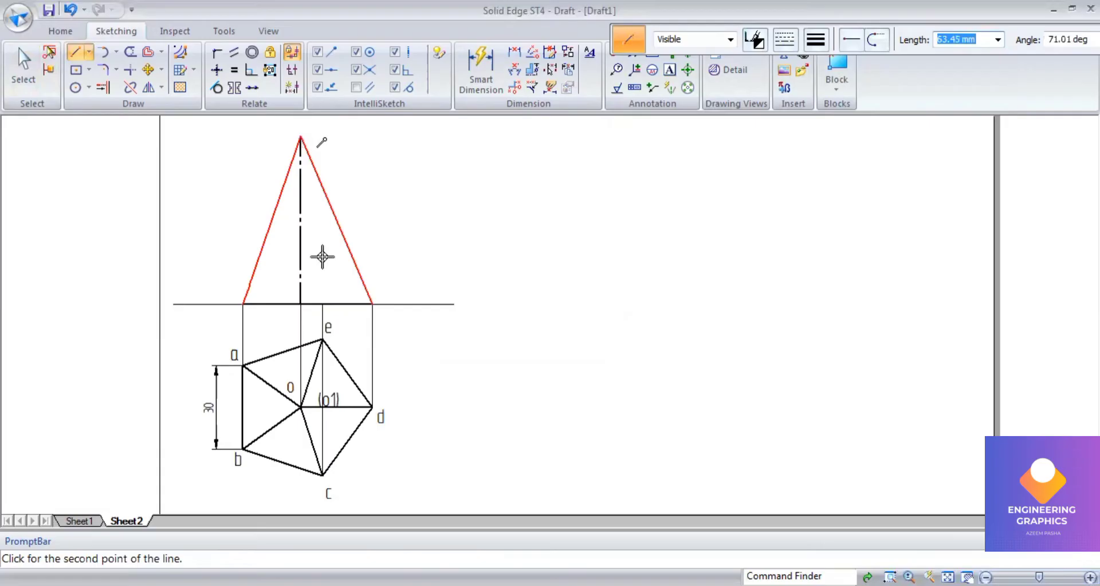
click(321, 304)
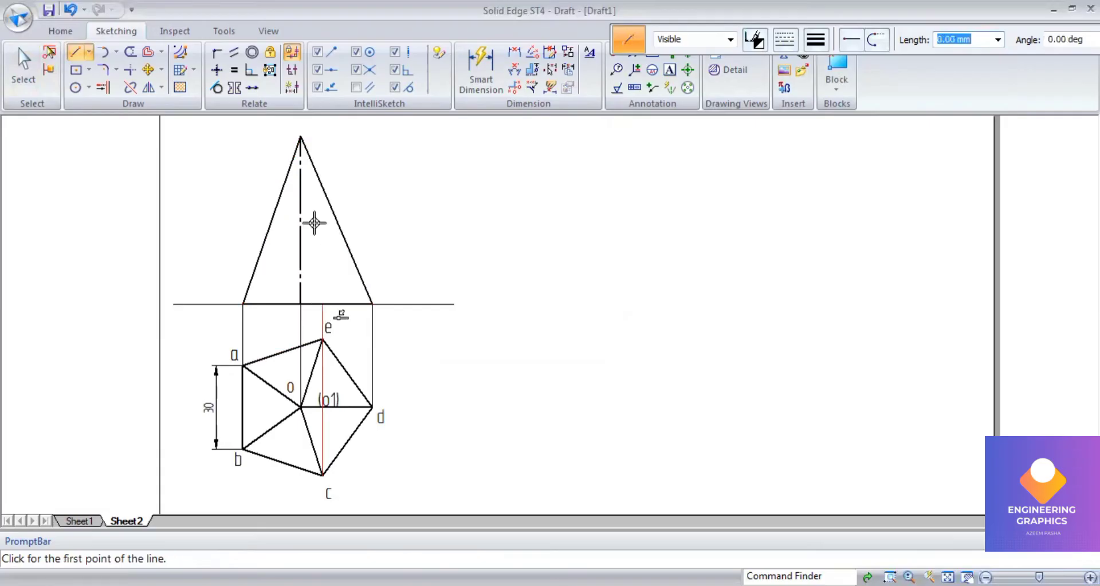
click(300, 137)
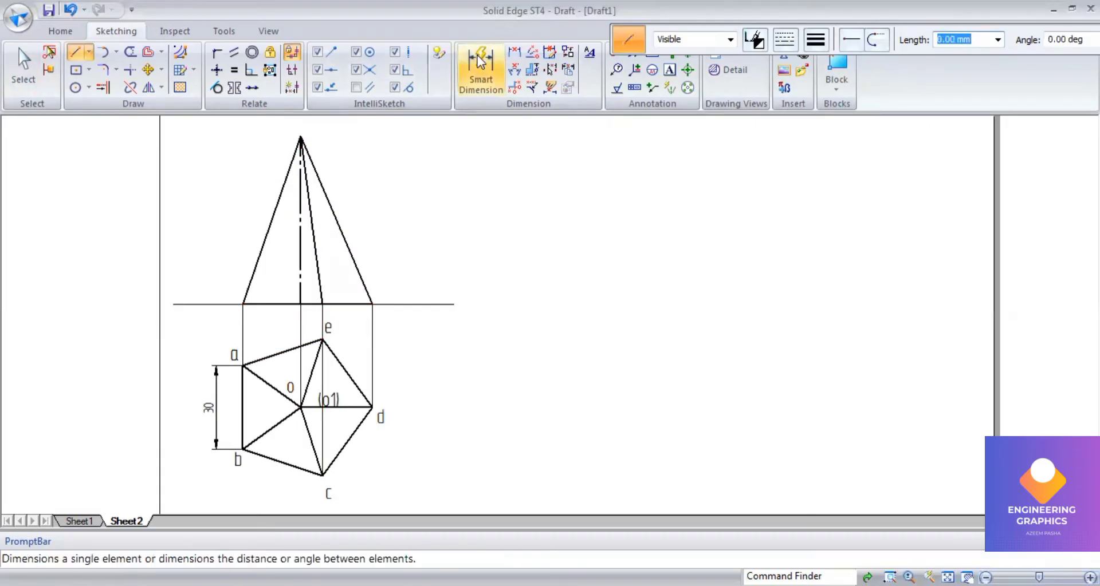
Dimension the height of the front view's axis, placing the dimension to the left of the triangle.
click(481, 63)
click(298, 229)
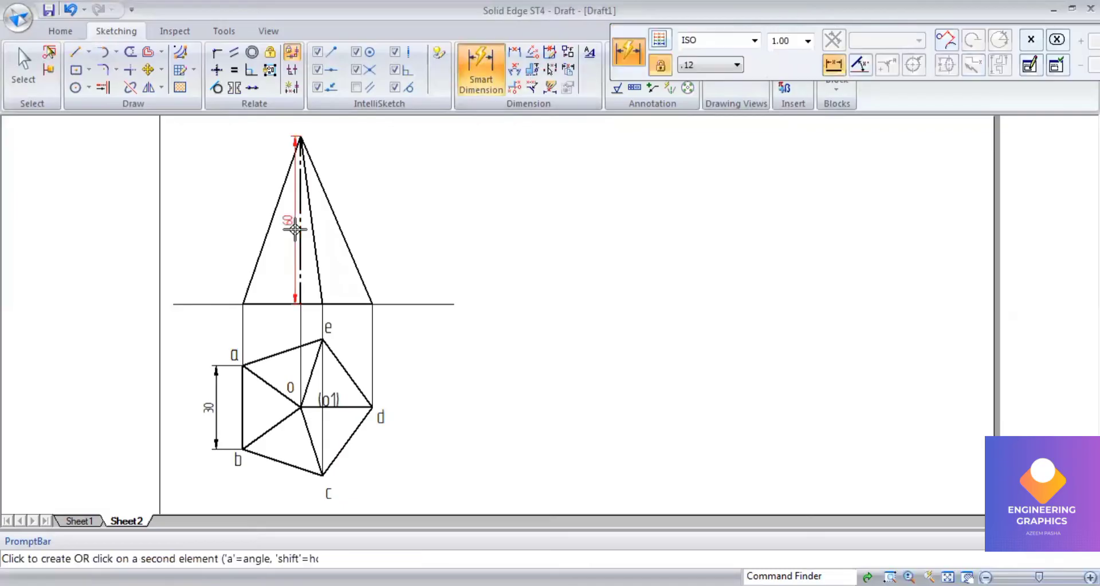
click(227, 232)
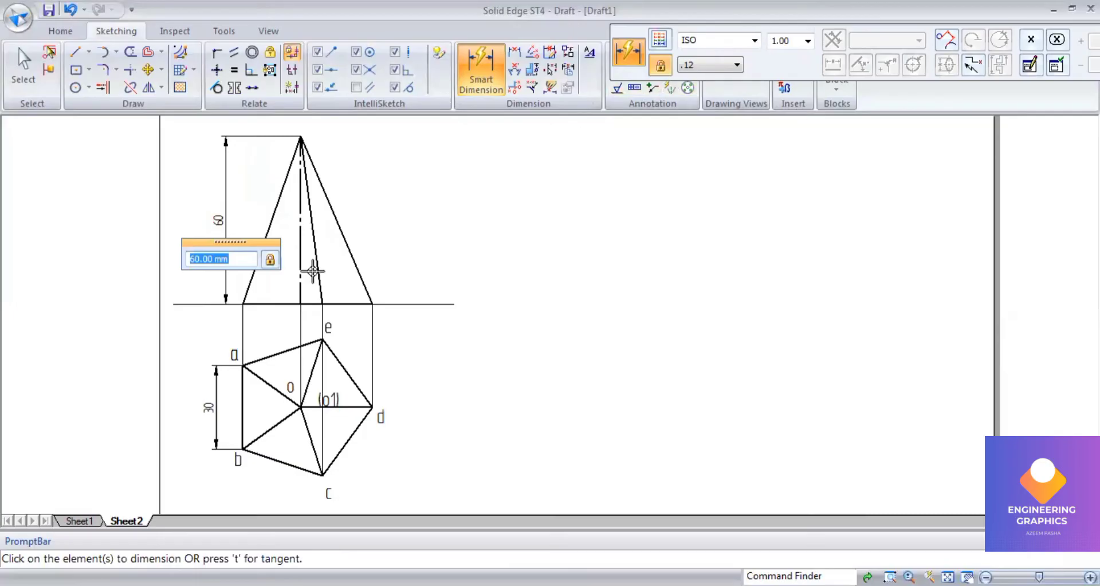
Label the front view's base points b'(a'), c'(e') and d' from left to right.
click(229, 272)
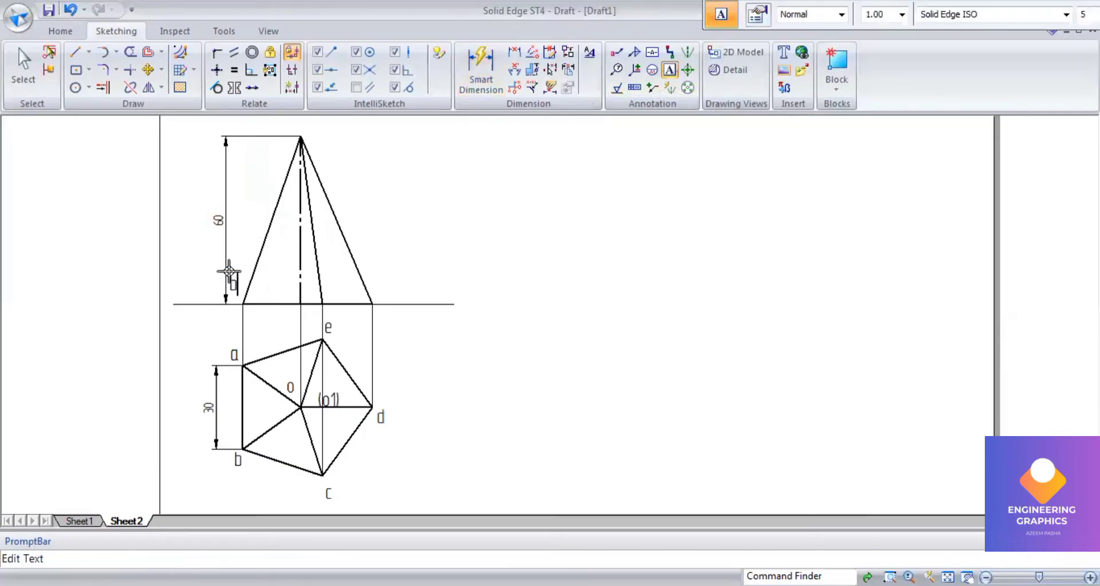
text(b'(a')
click(327, 281)
text(e)
click(382, 283)
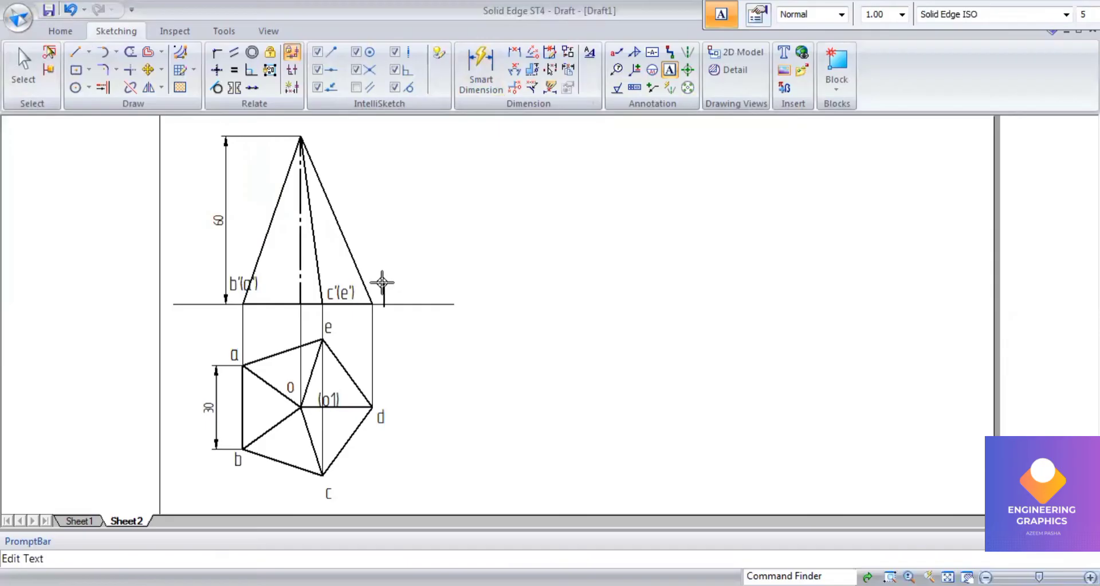
text(d')
Label the axis foot in the front view (o1') and the apex o'.
click(274, 283)
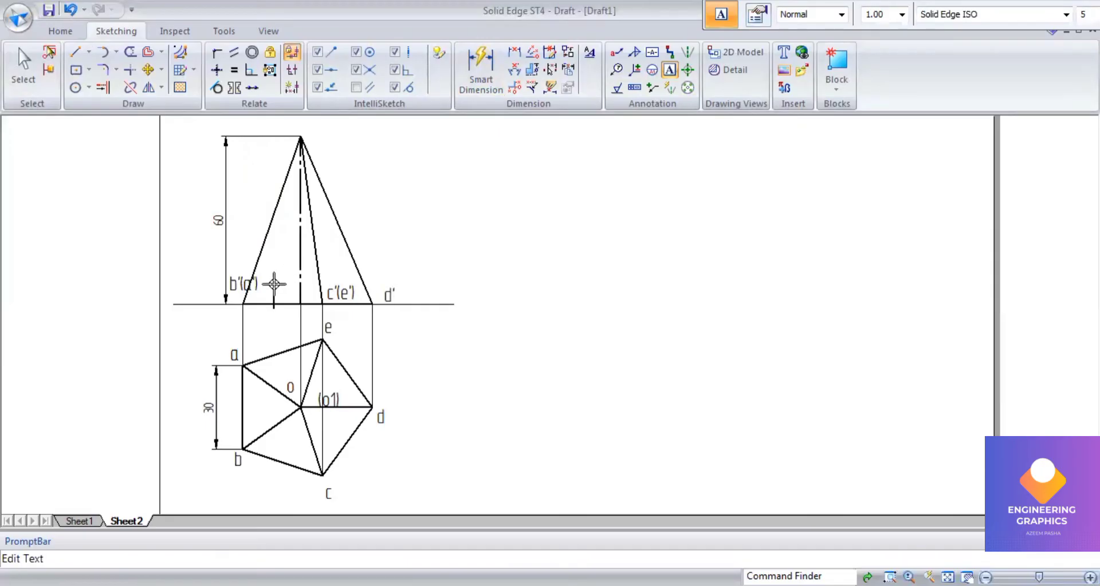
text(o1)
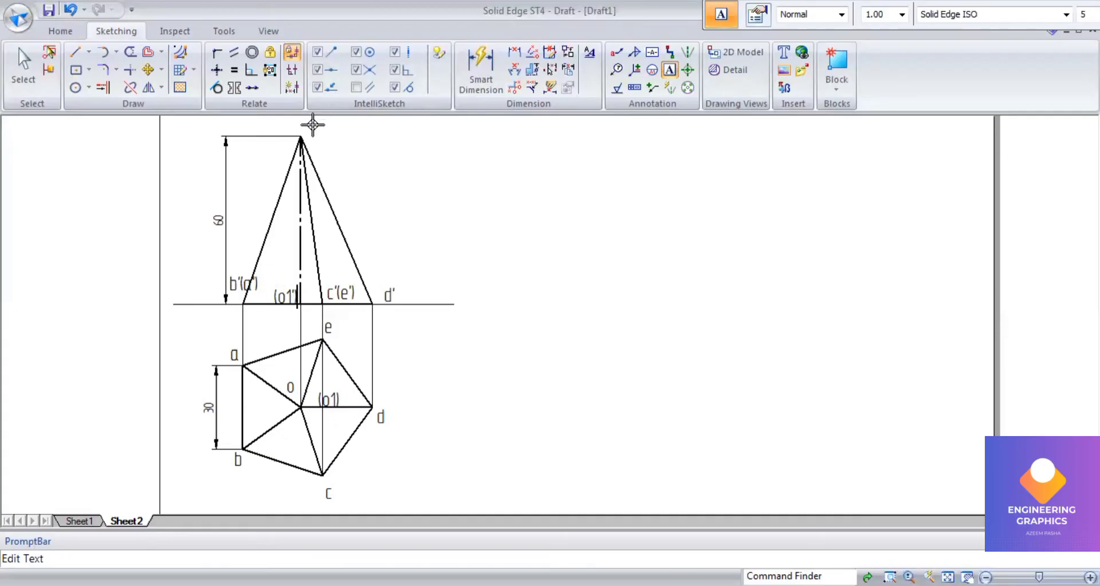
click(313, 126)
text(o')
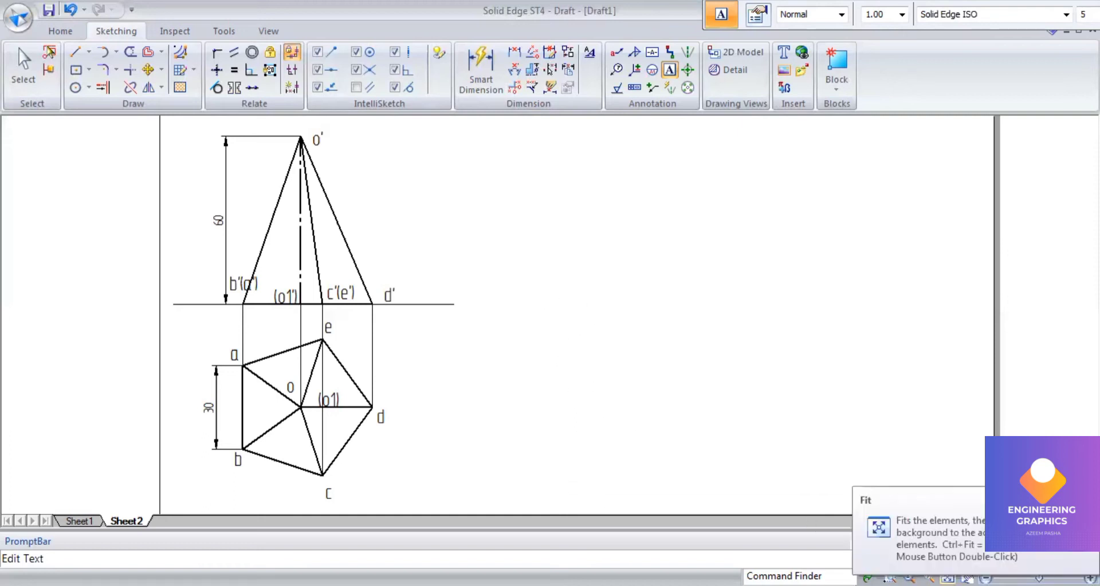
Dimension the slant edge o'd' in the front view and add the text "True length" beside the dimension.
click(475, 70)
click(343, 293)
click(418, 262)
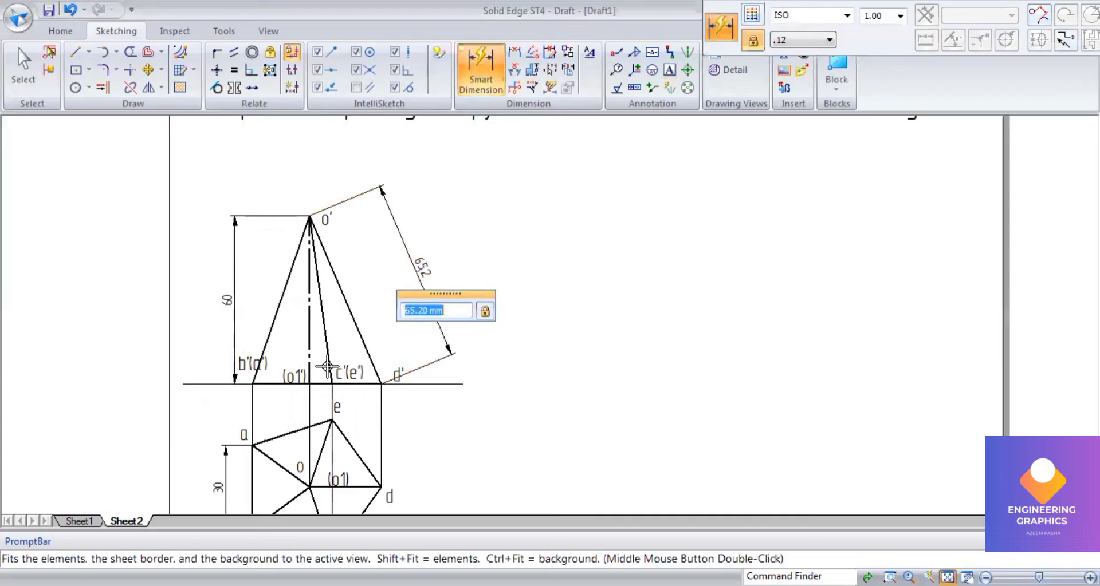
scroll(368, 397, down, 3)
scroll(452, 397, down, 2)
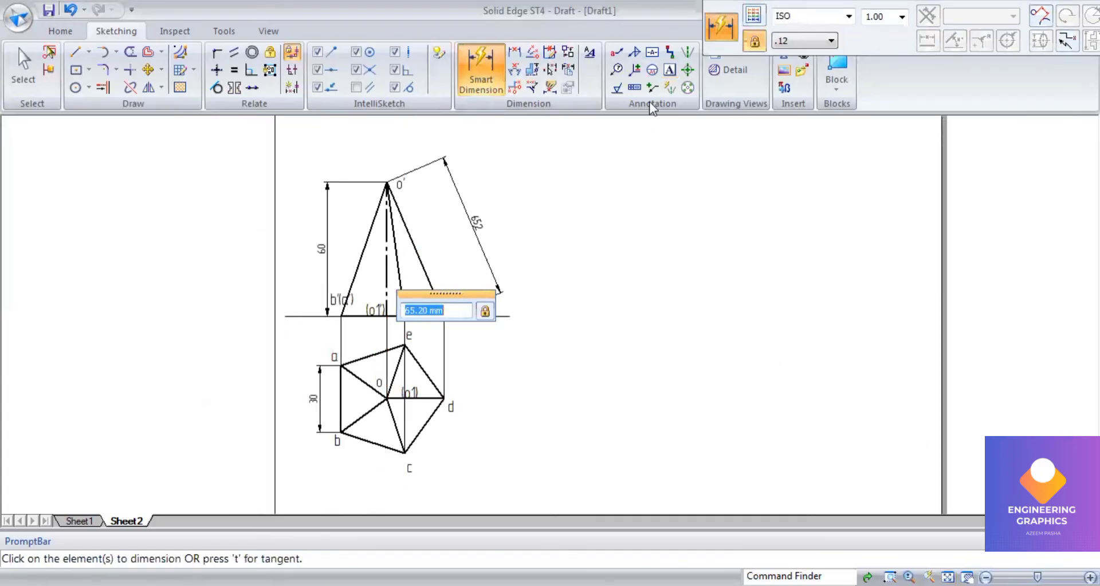
click(669, 70)
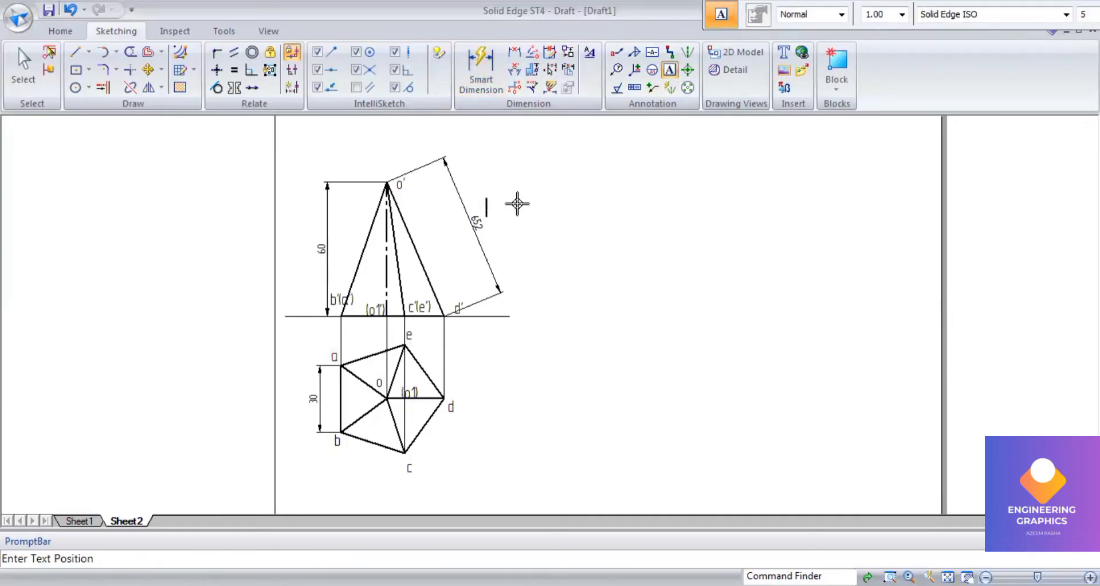
click(535, 205)
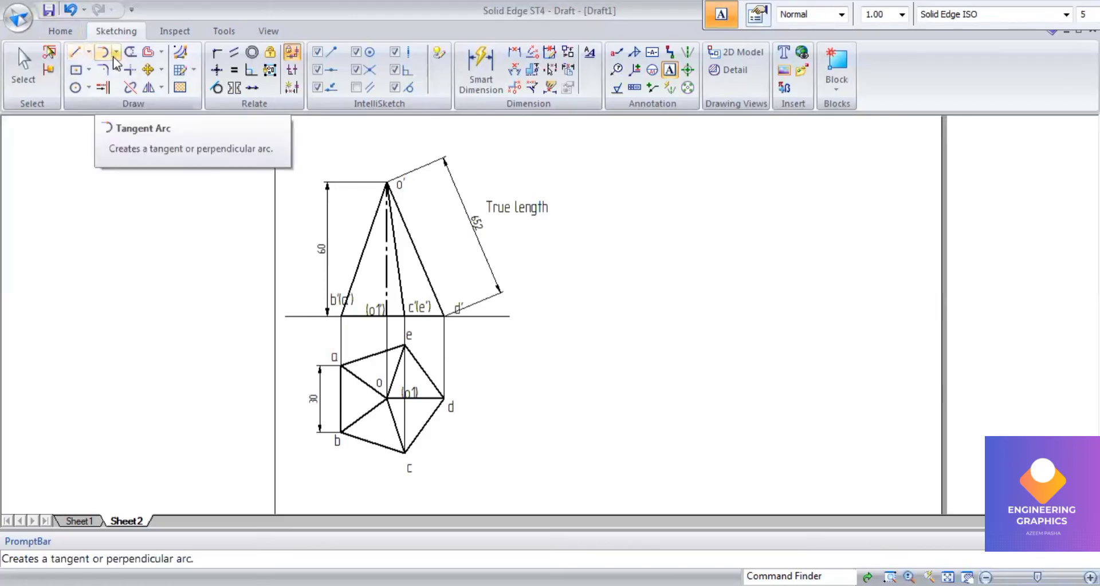
Draw a 65.2 mm visible line sloping steeply down in the empty space beside the views as the development's first slant edge.
click(115, 52)
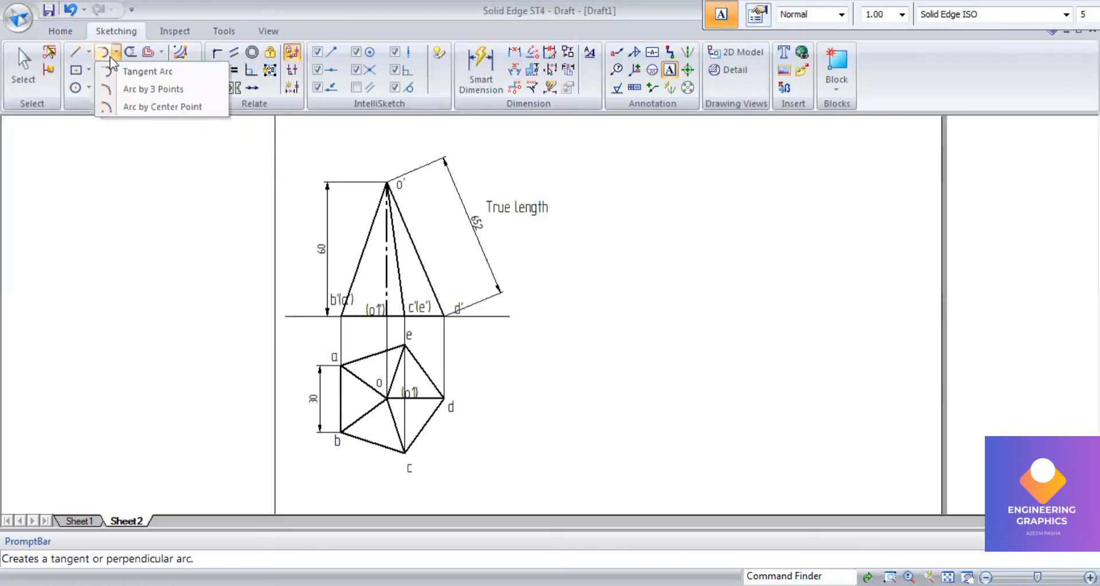
click(73, 58)
click(73, 57)
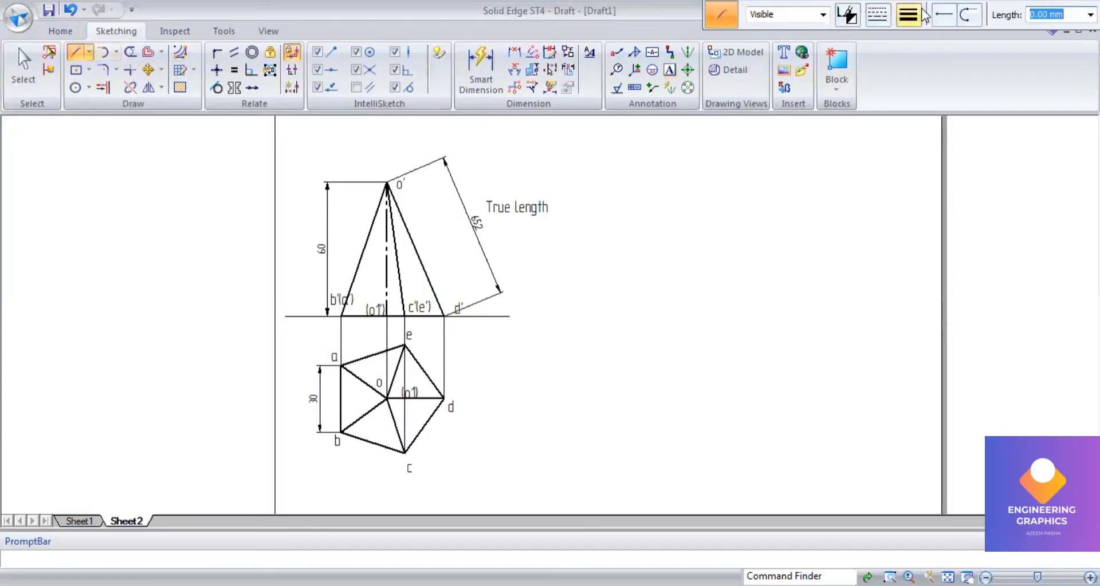
click(908, 14)
click(920, 79)
scroll(526, 246, up, 1)
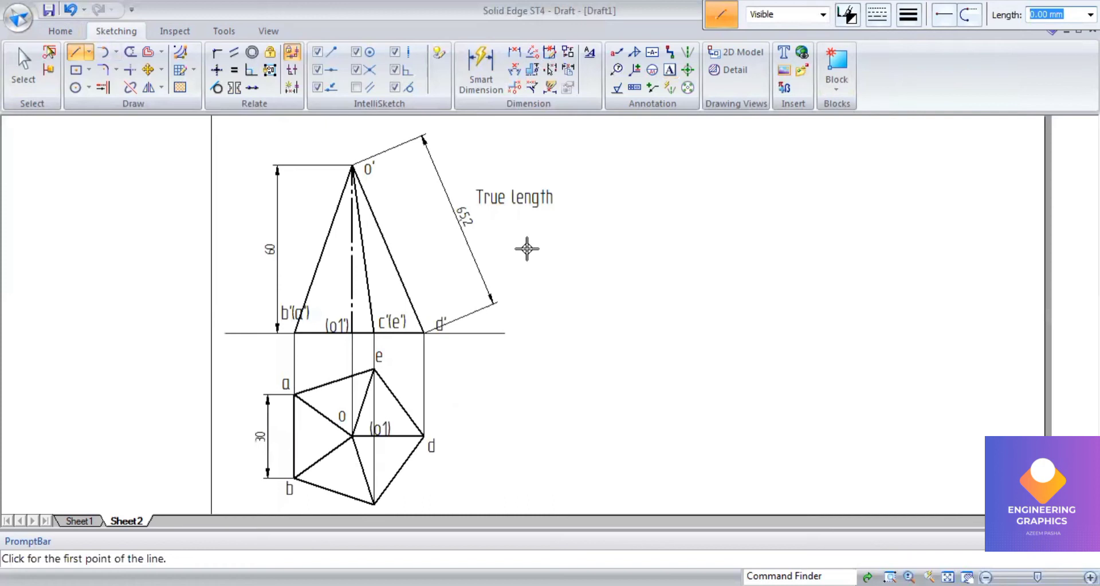
click(636, 222)
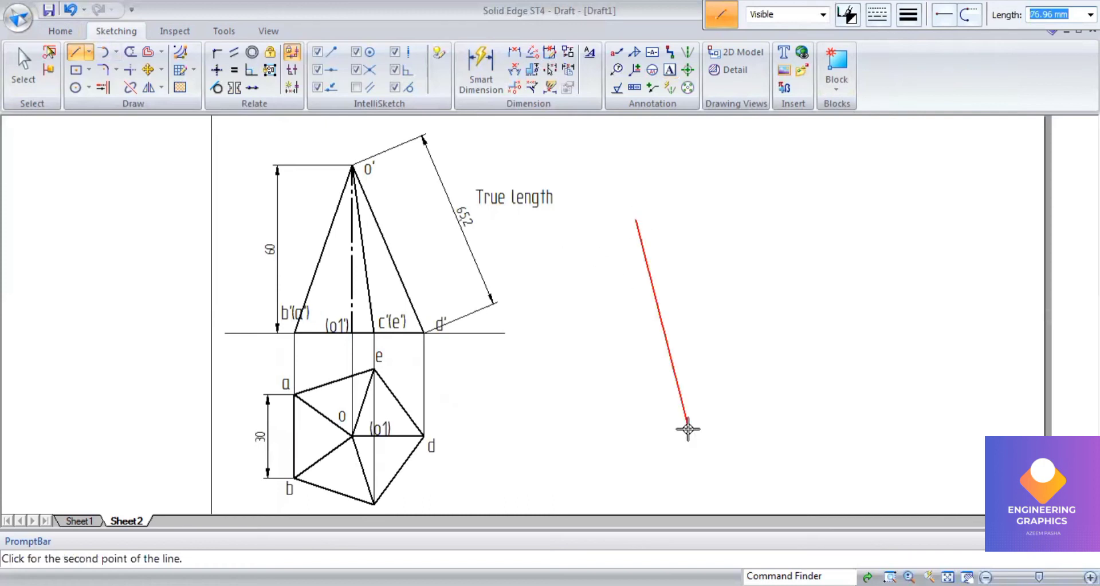
text(65.2)
key(Return)
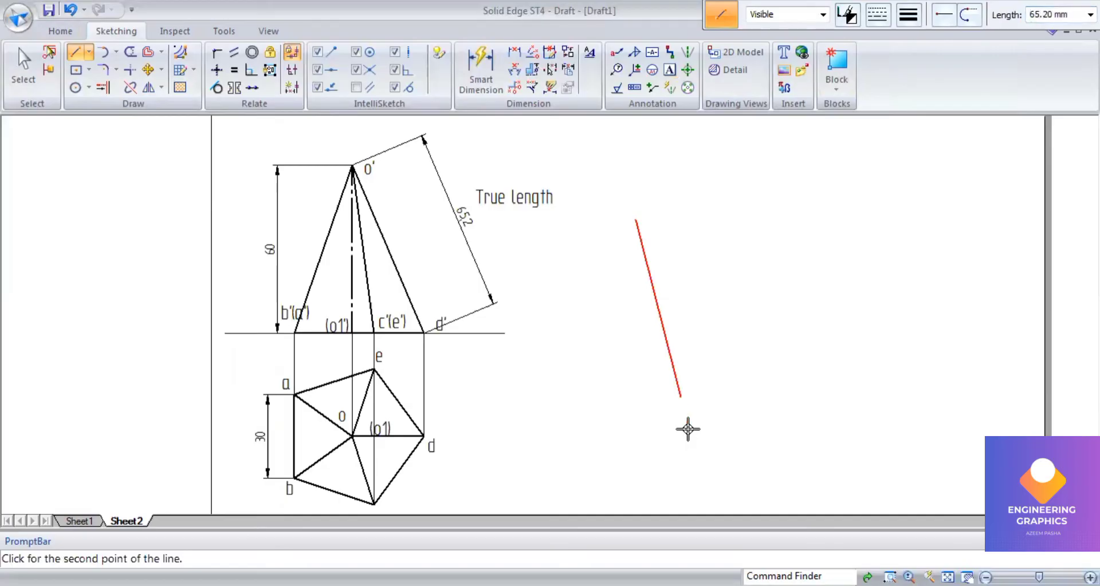
click(687, 430)
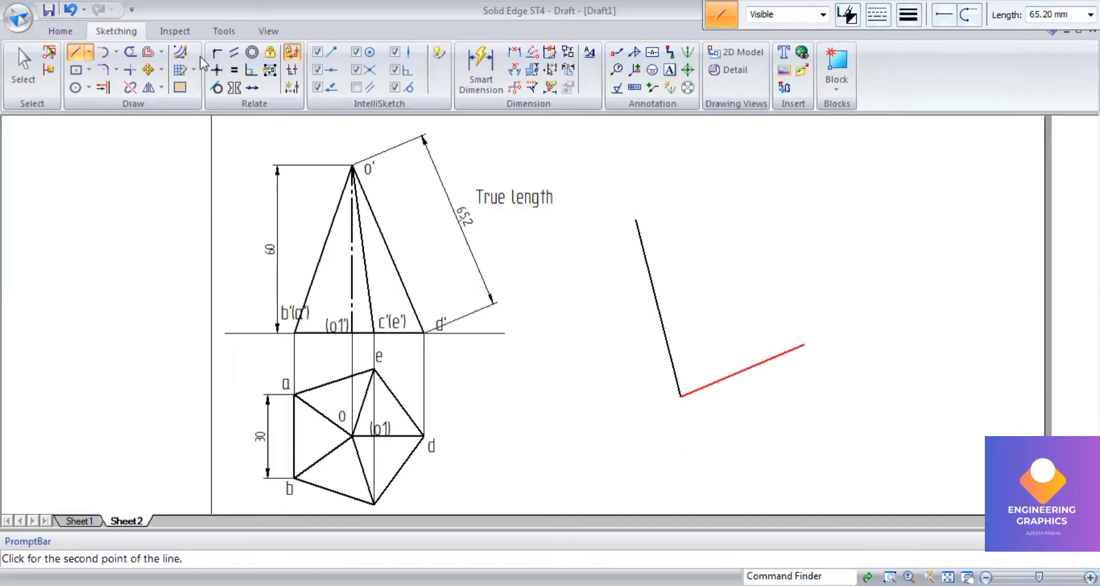
Draw a 65.2 mm radius center-point arc about the slant line's upper end, sweeping about 98° counterclockwise from its lower end.
click(117, 57)
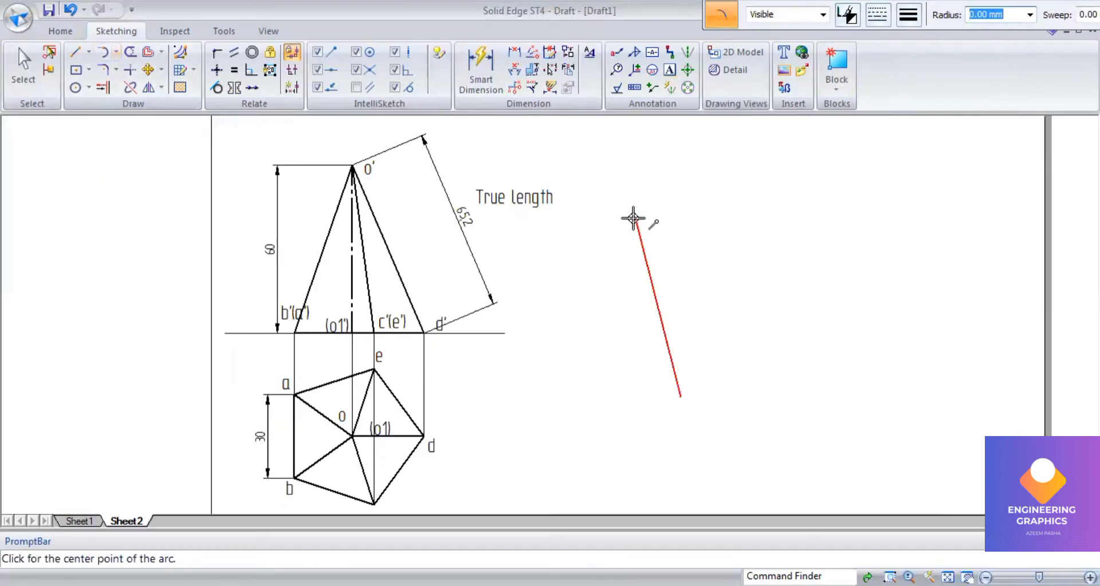
click(633, 219)
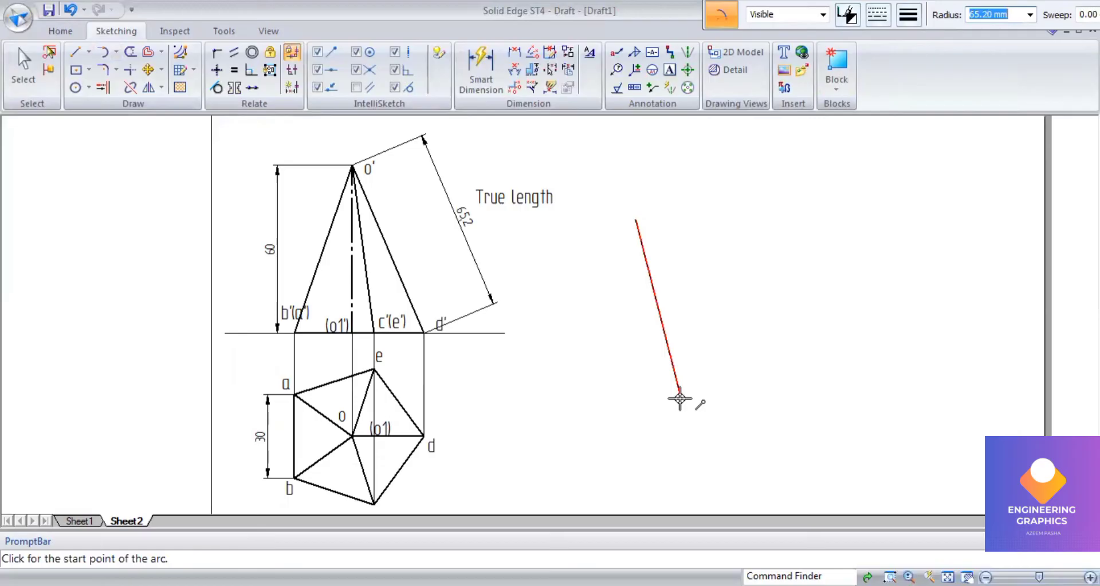
click(680, 396)
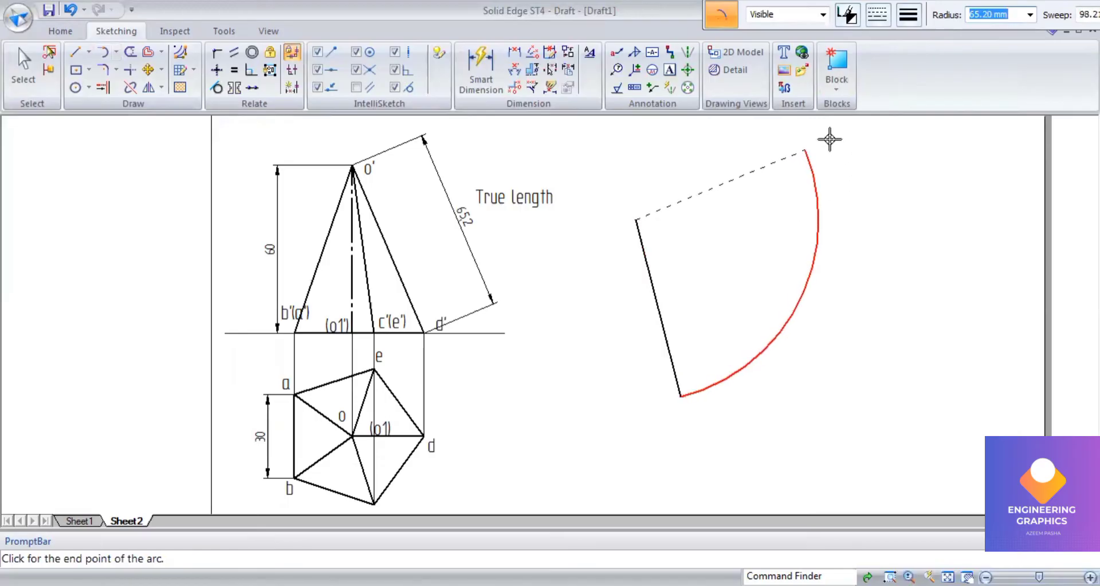
click(830, 140)
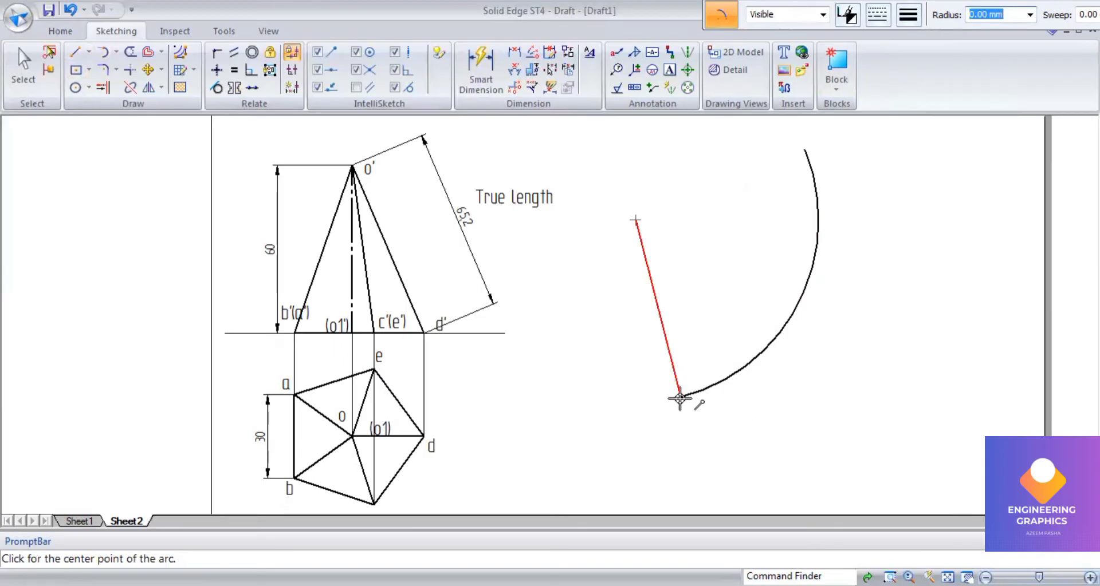
Mark the first base side with a short 30 mm radius arc centered on the slant line's lower end, crossing the large arc.
click(732, 352)
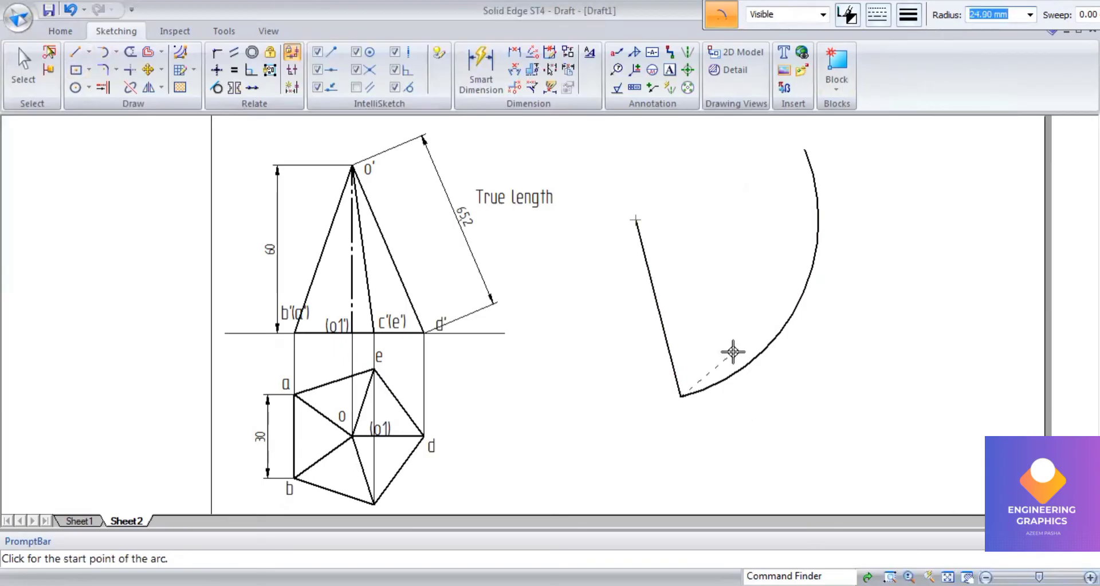
text(30)
key(Tab)
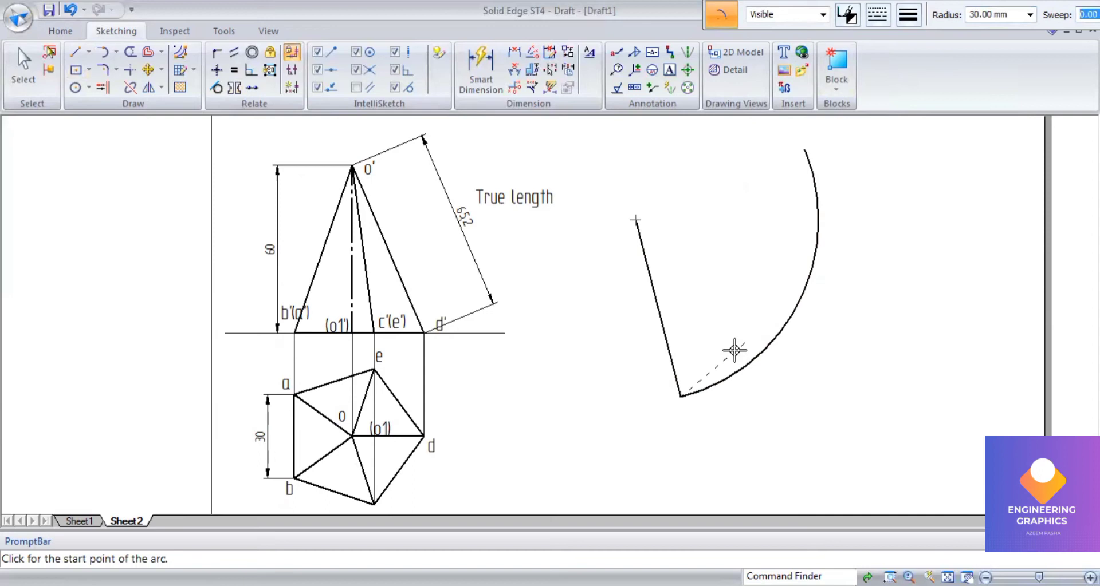
click(749, 362)
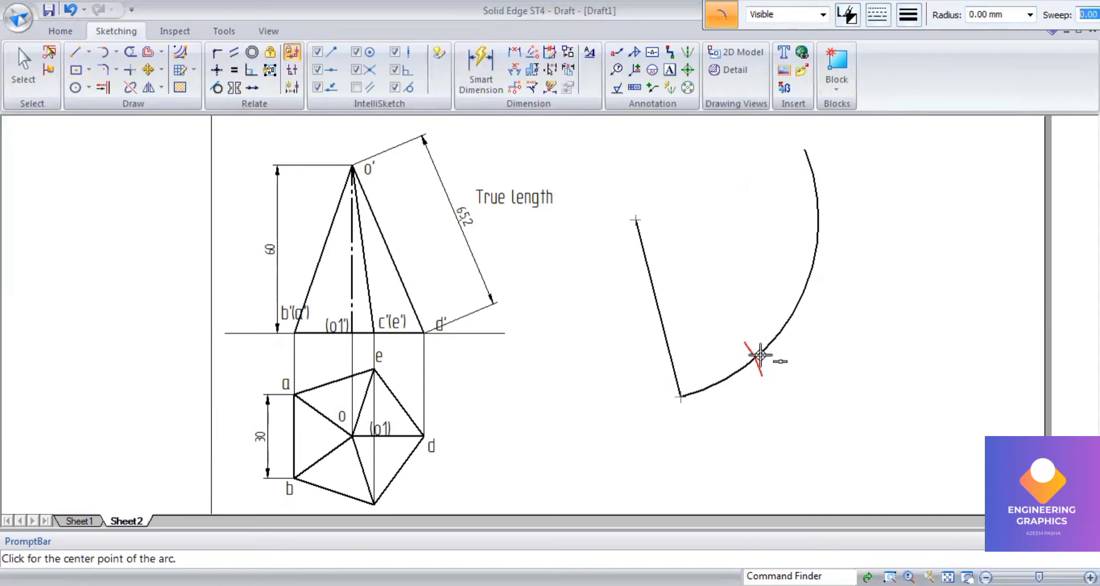
Mark the second base side with a short 30 mm radius arc centered where the first mark crosses the large arc.
scroll(751, 368, up, 5)
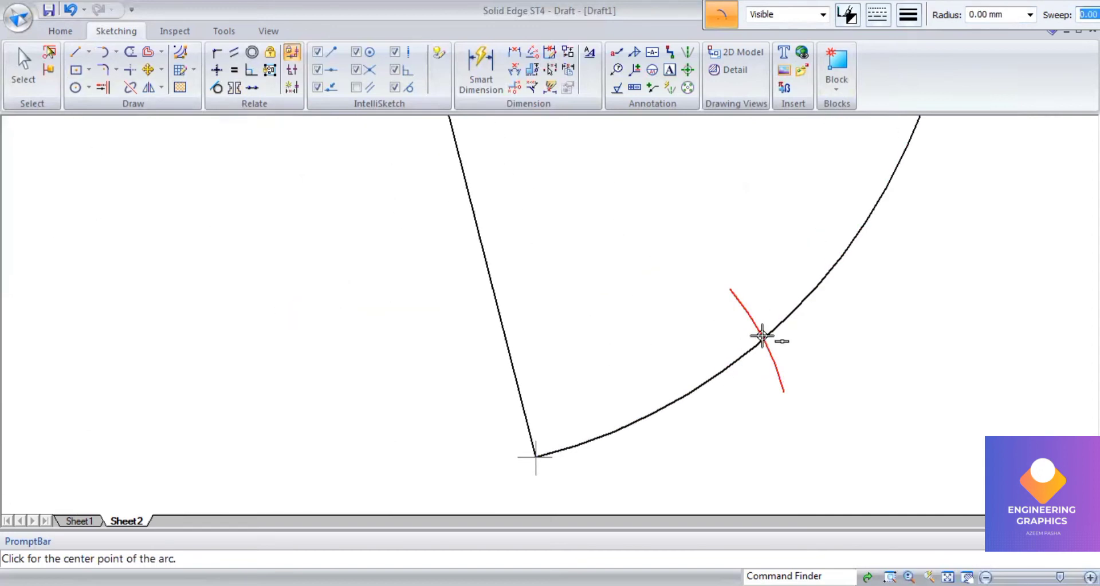
scroll(762, 336, down, 1)
scroll(764, 337, up, 3)
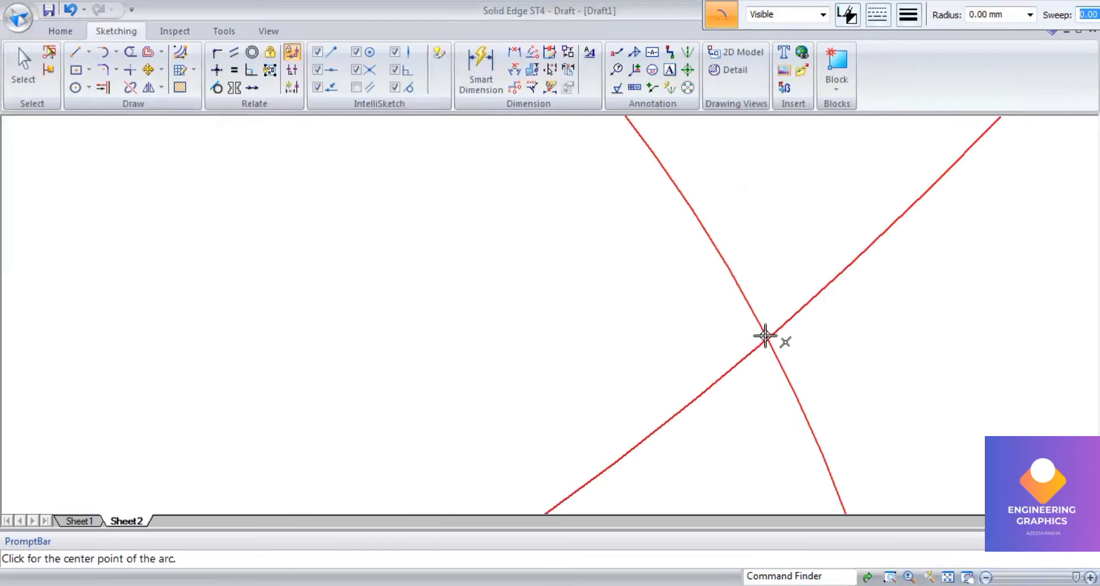
click(764, 336)
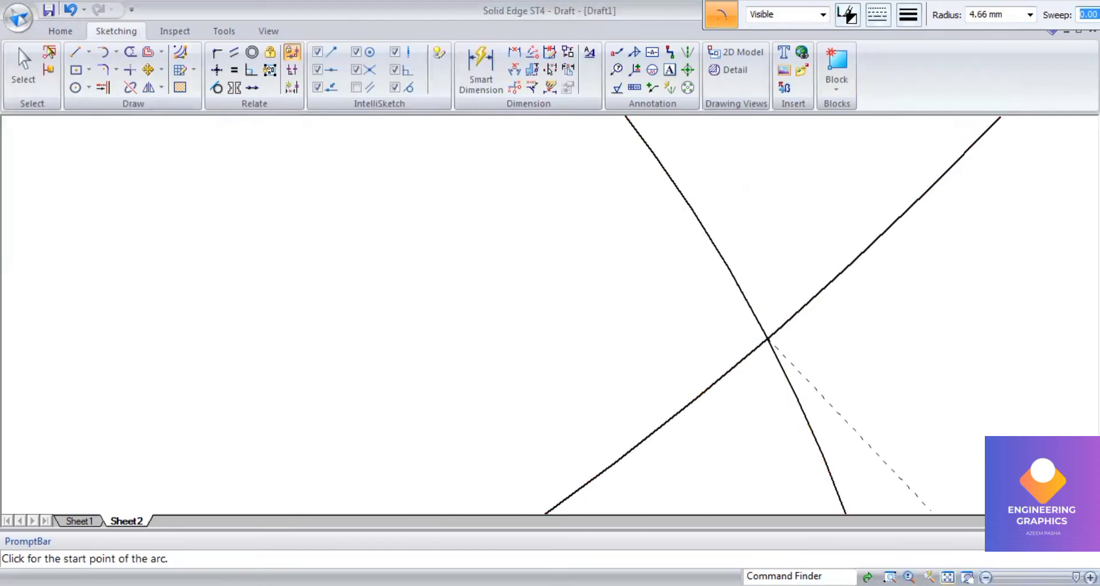
key(ctrl+shift+f)
click(1011, 15)
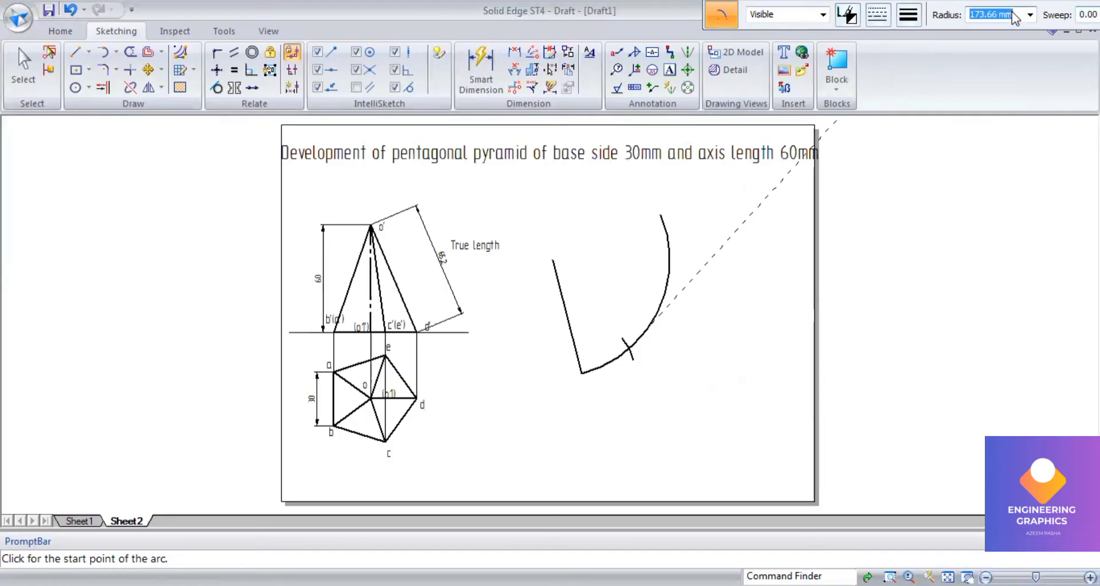
text(30)
key(Tab)
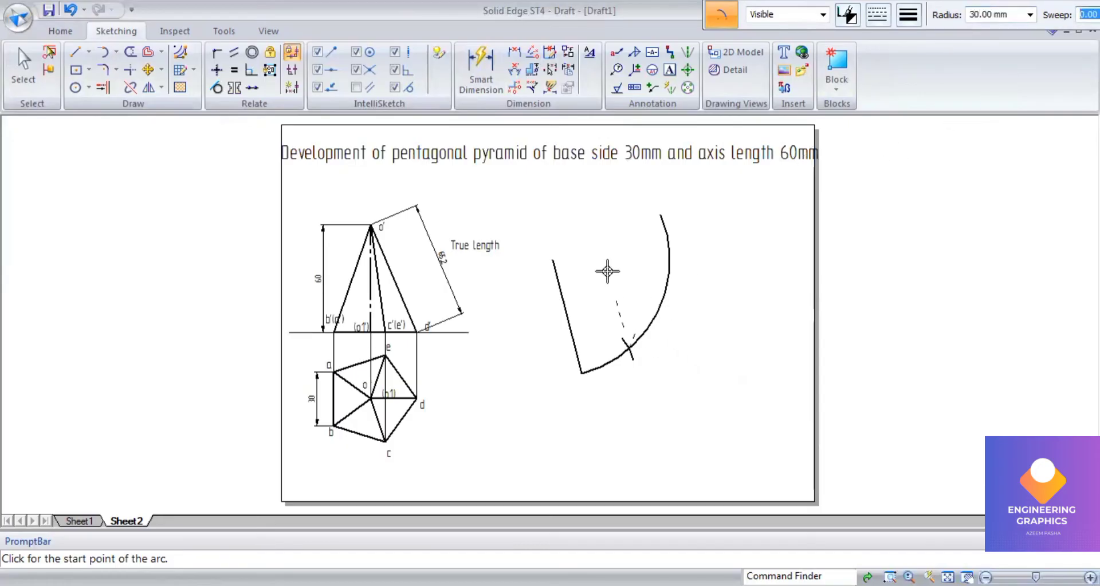
click(681, 309)
Mark the third base side with a short 30 mm radius arc centered where the second mark crosses the large arc.
scroll(677, 310, up, 2)
scroll(675, 295, up, 4)
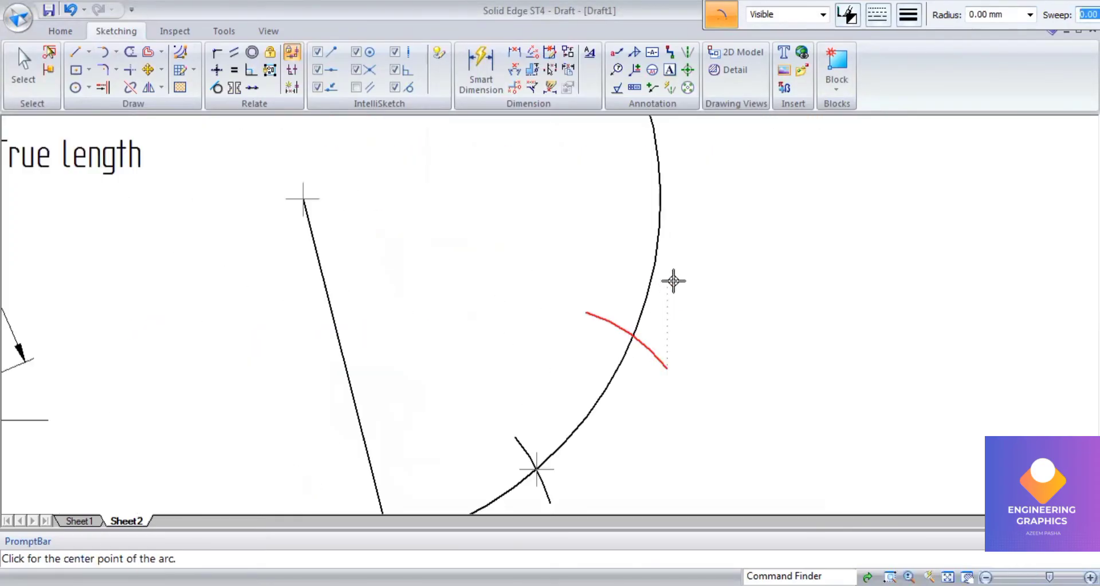
scroll(627, 340, up, 2)
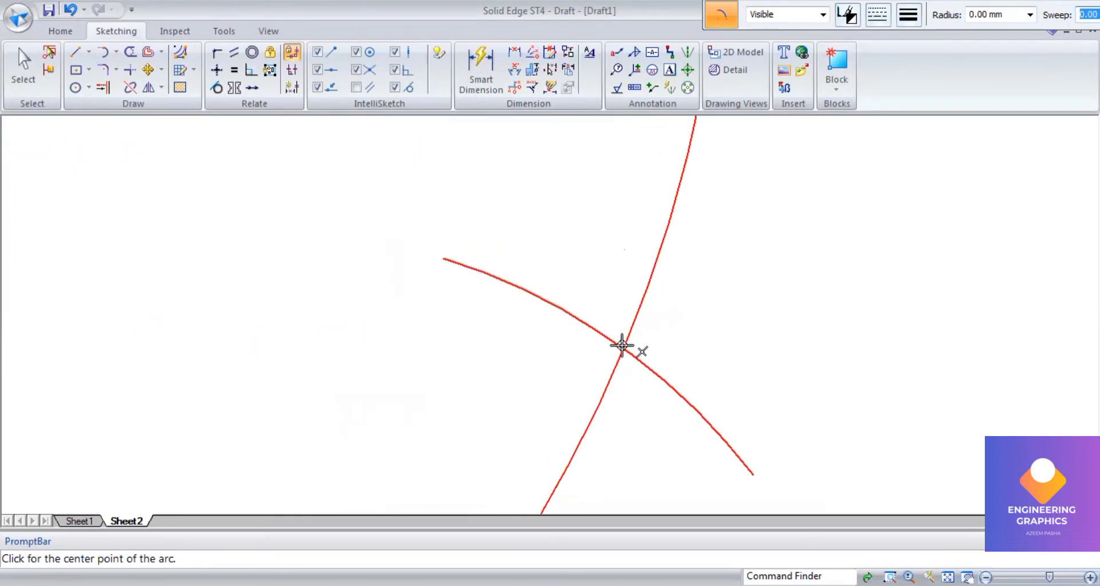
click(625, 347)
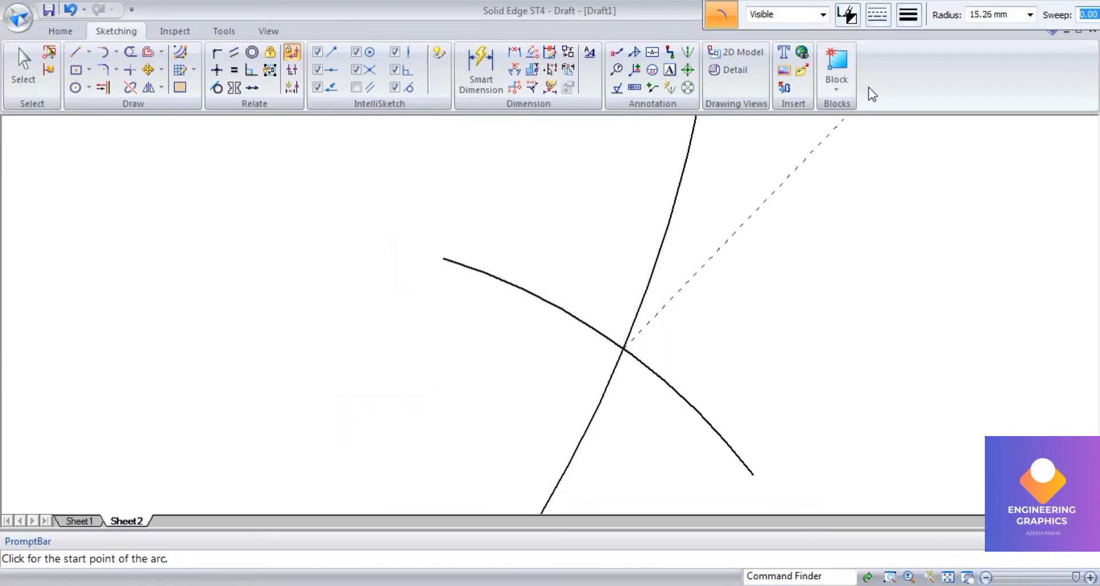
click(974, 15)
text(30)
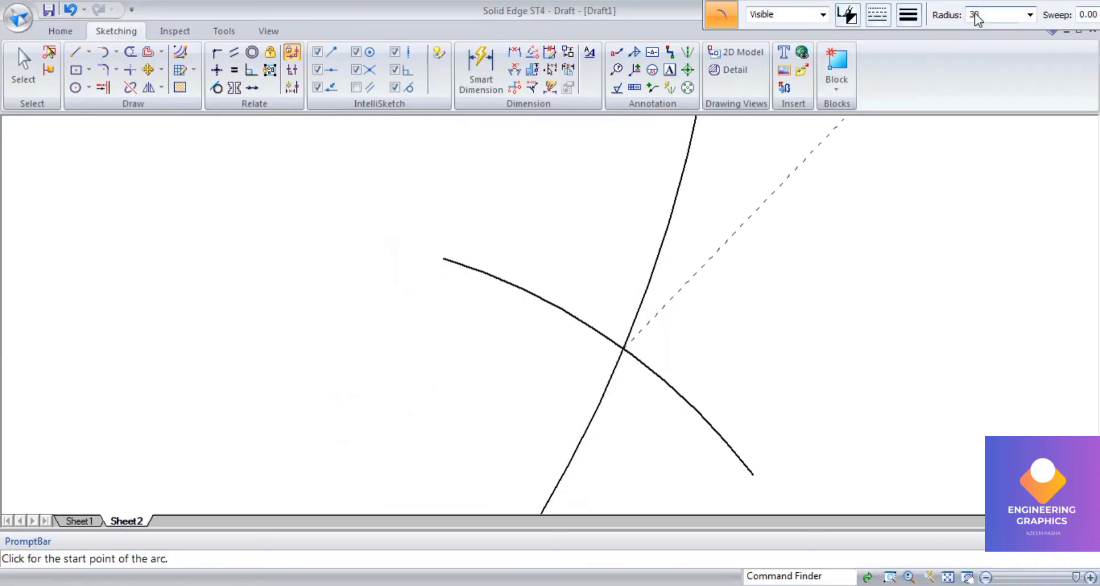
key(Tab)
key(ctrl+f)
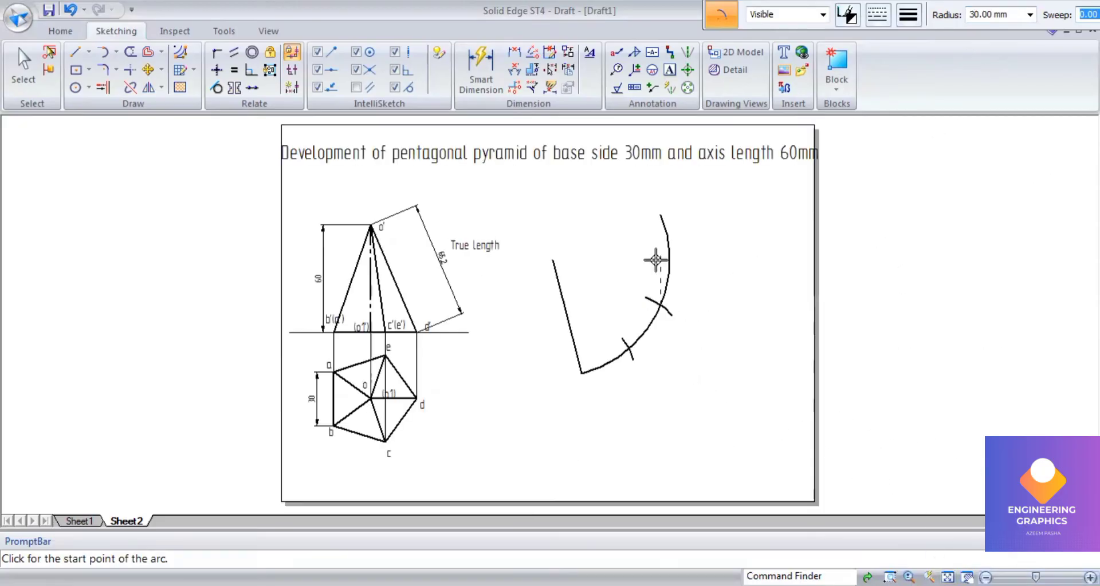
click(682, 265)
scroll(695, 227, up, 2)
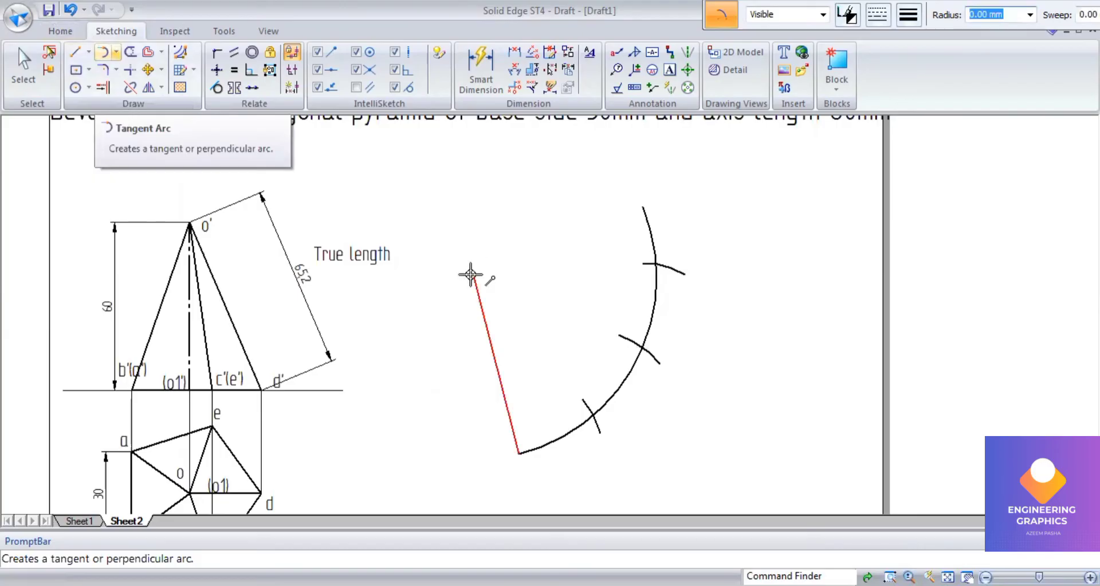
click(472, 277)
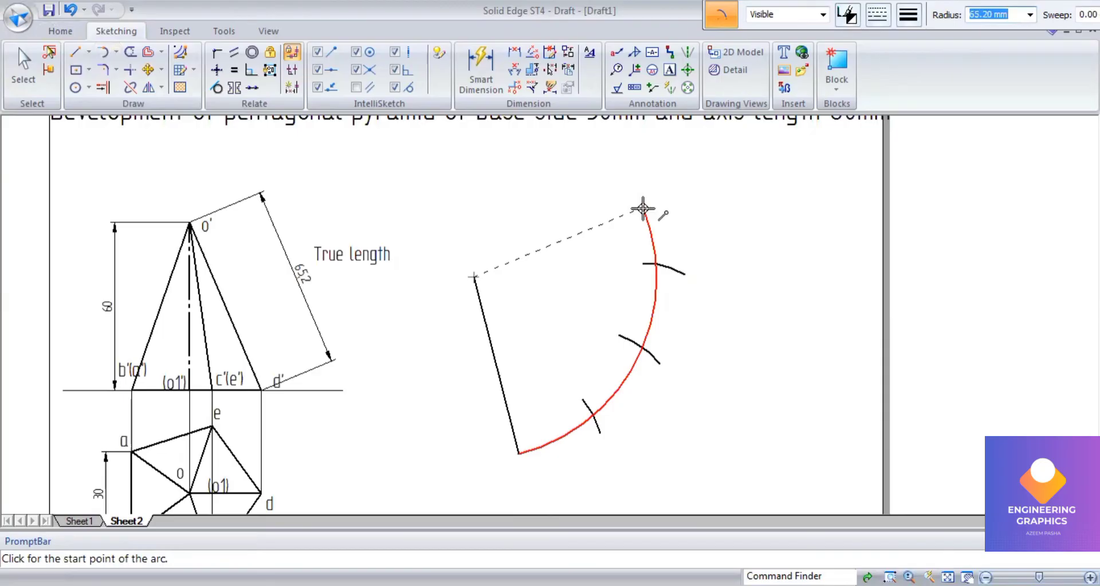
click(642, 208)
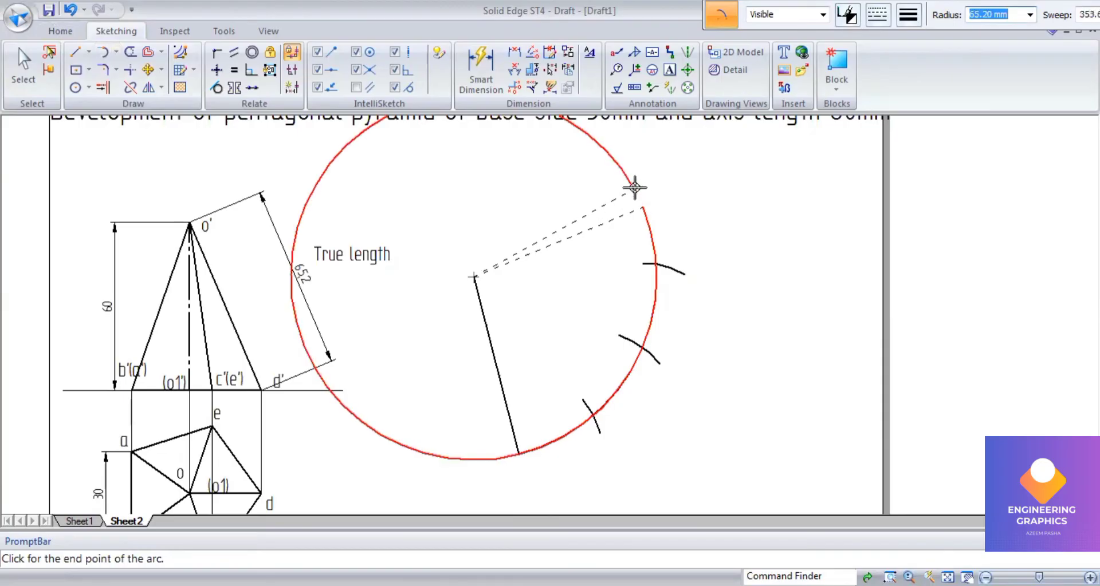
click(519, 453)
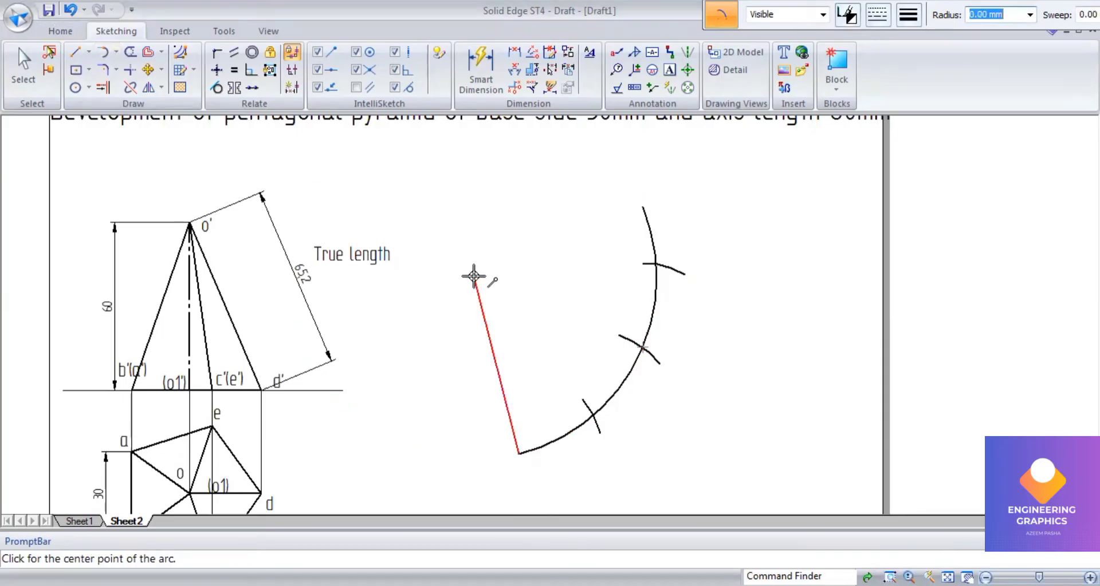
Extend the large arc past its upper end with a 65.2 mm radius arc about the same center, sweeping about 37°.
click(474, 277)
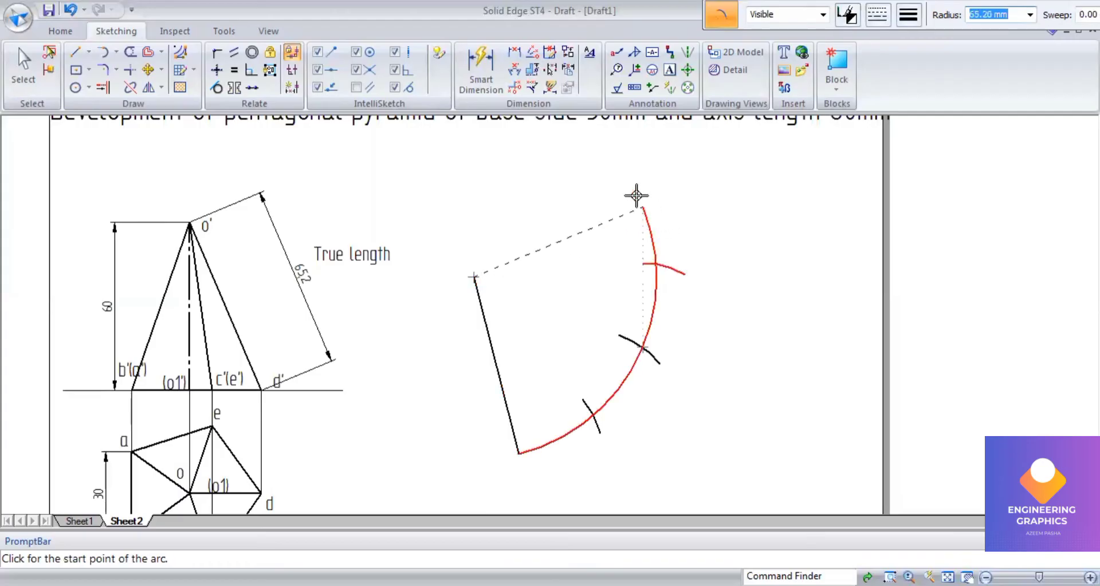
click(646, 216)
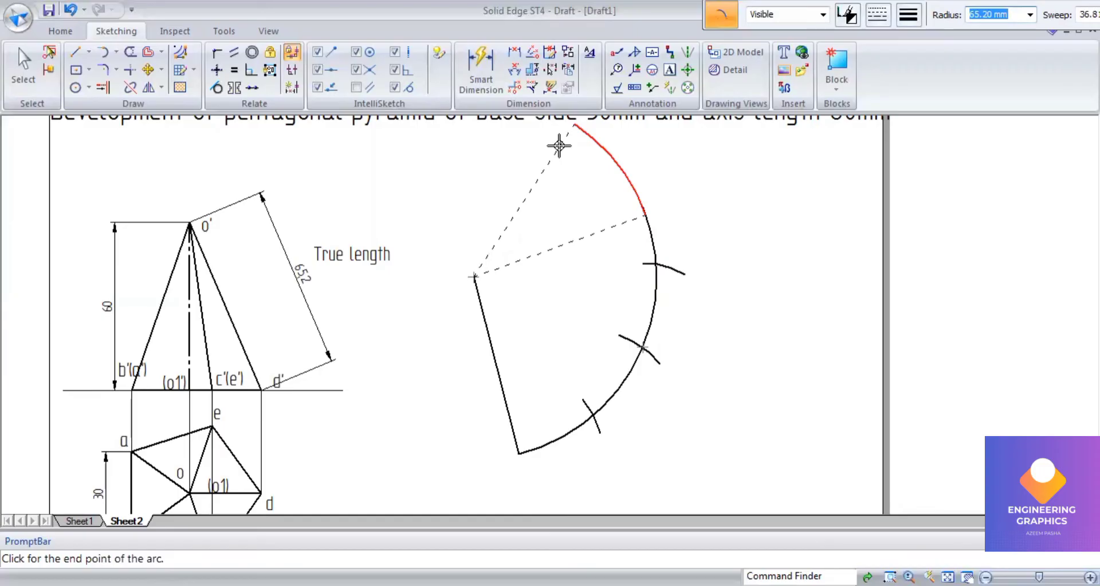
click(558, 146)
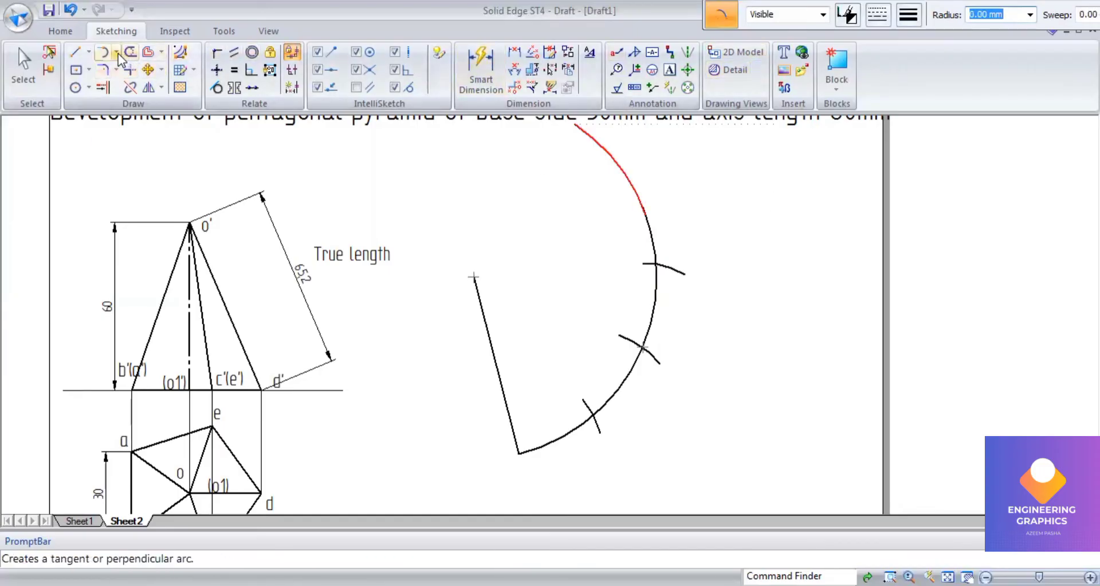
Mark the fourth base side with a short 30 mm radius arc centered where the third mark crosses the large arc.
scroll(659, 252, up, 2)
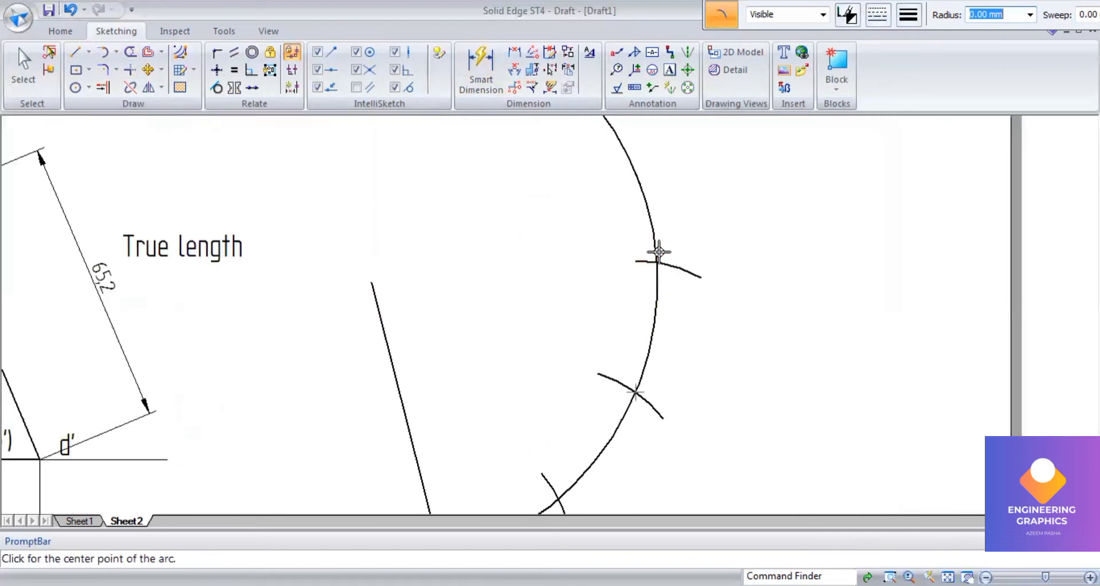
scroll(658, 252, up, 2)
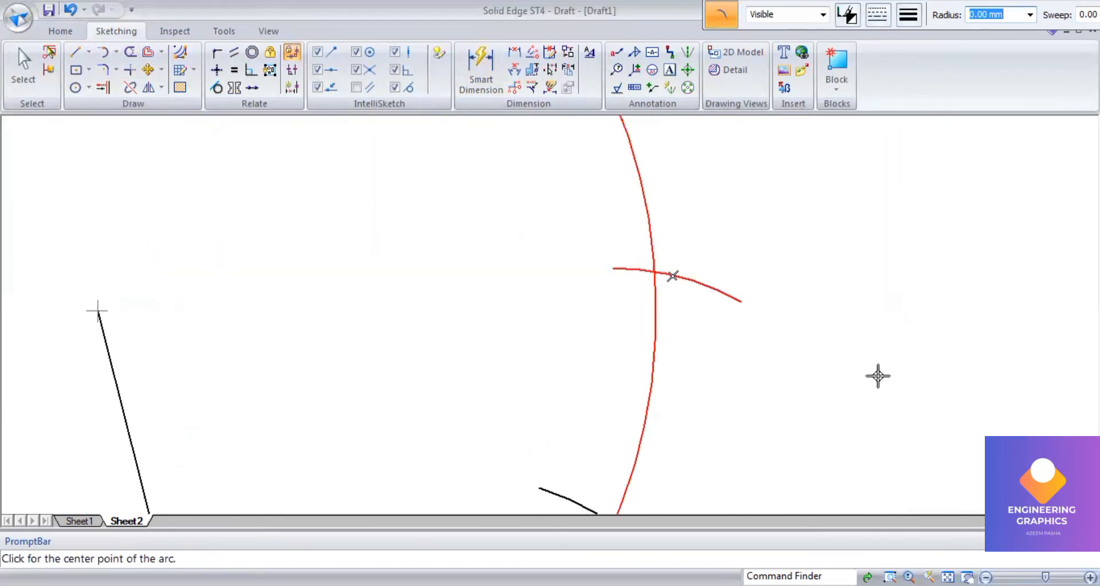
click(656, 273)
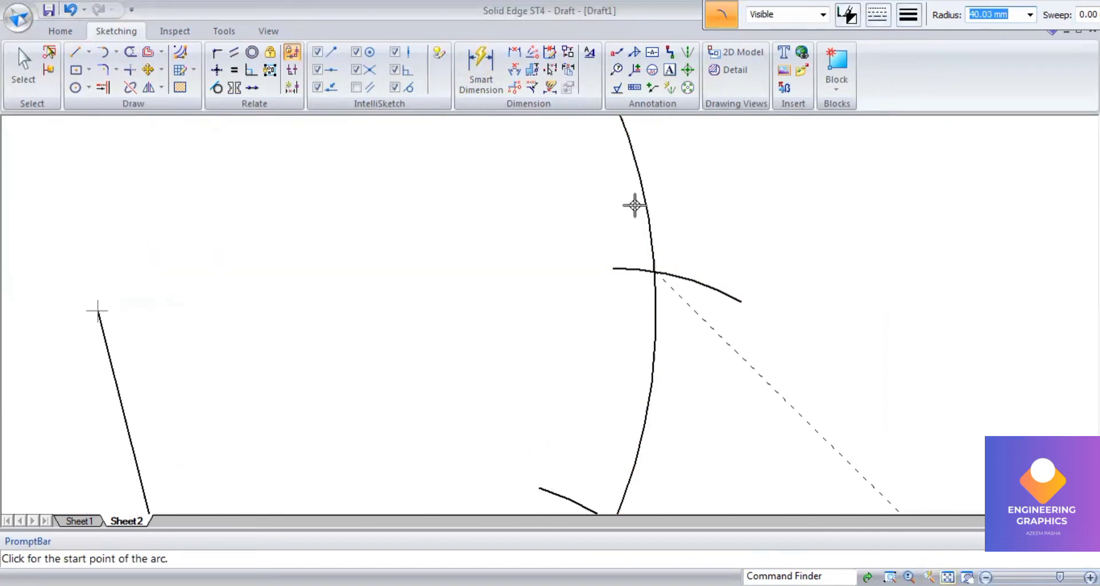
scroll(644, 207, down, 5)
text(3)
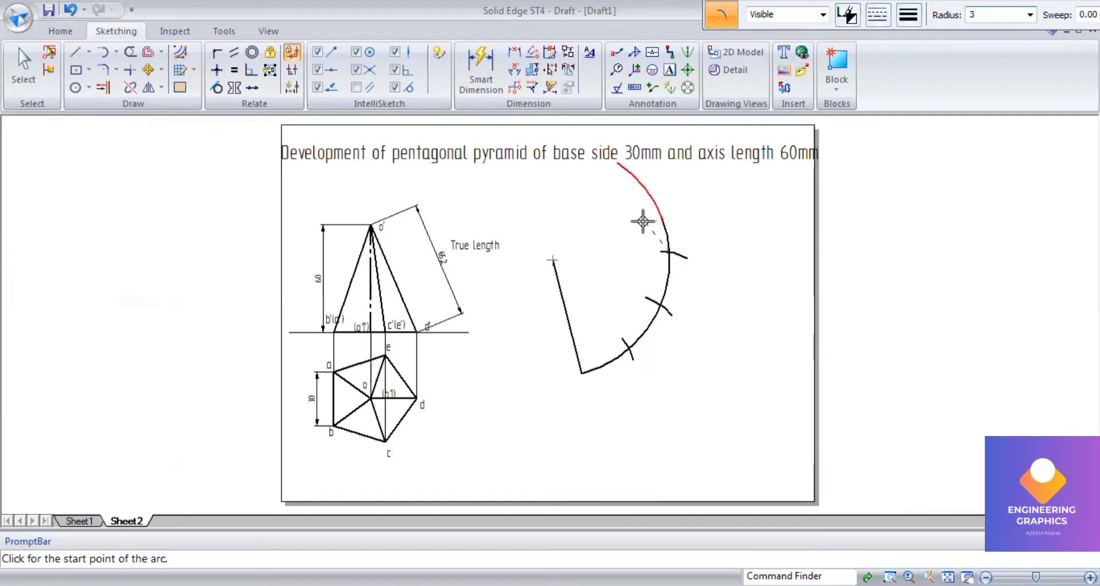
text(0)
key(Tab)
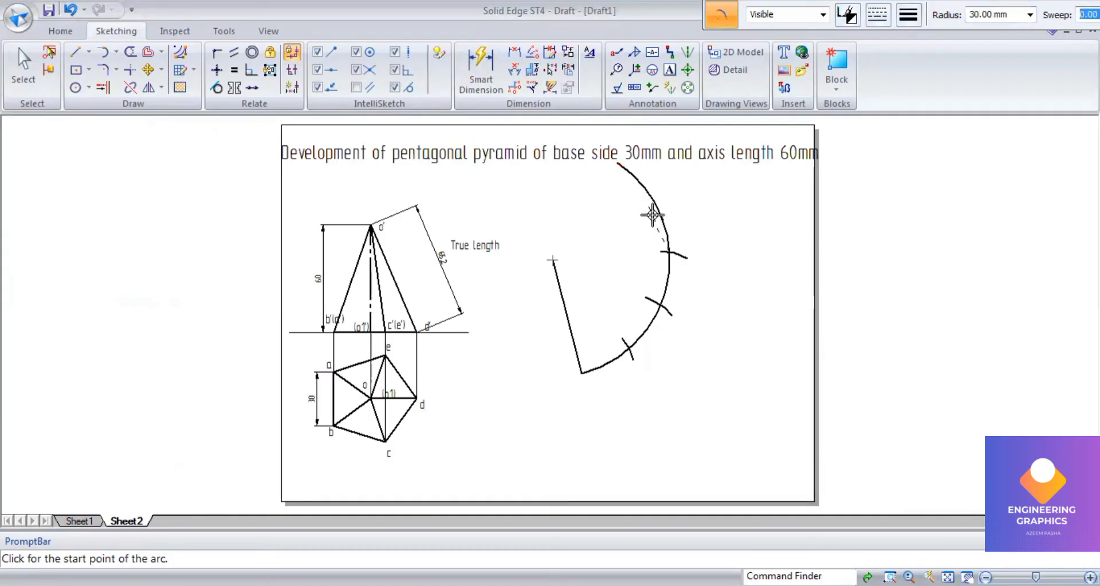
click(661, 219)
click(618, 164)
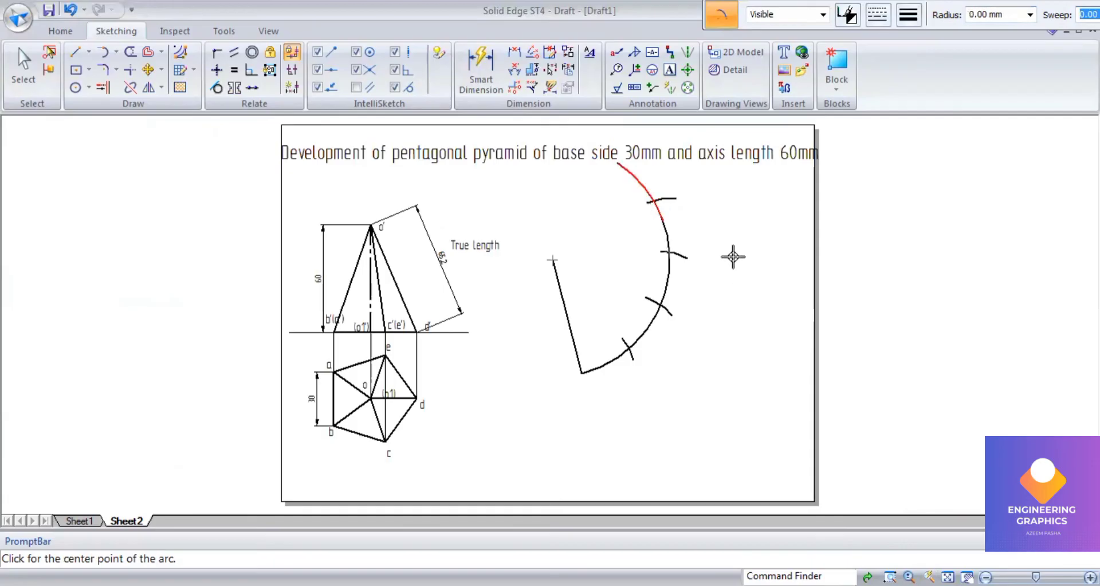
Mark the fifth base side with a short 30 mm radius arc centered where the fourth mark crosses the large arc.
scroll(638, 189, up, 5)
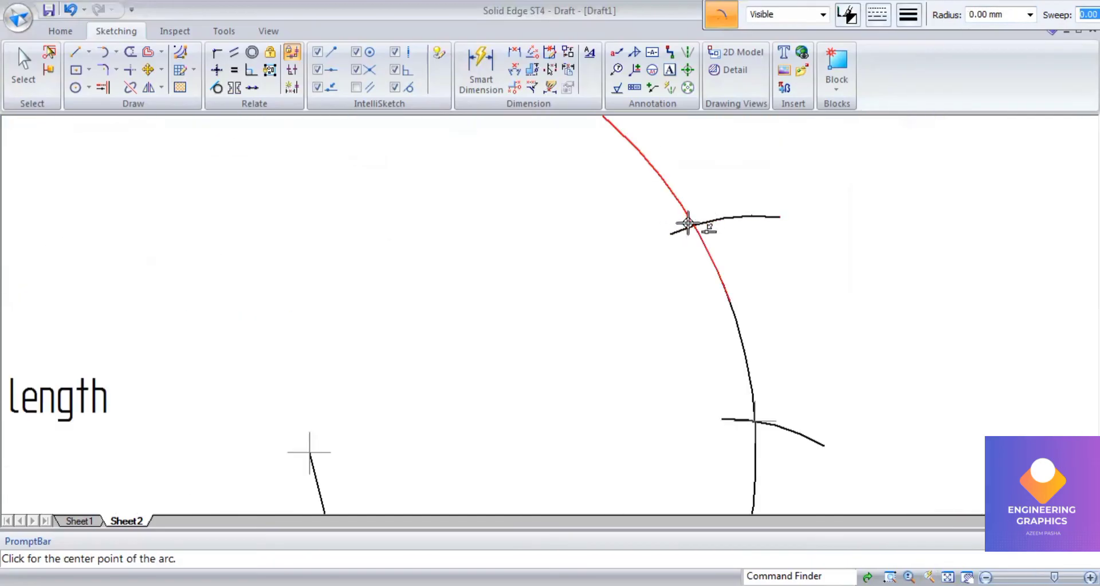
click(704, 275)
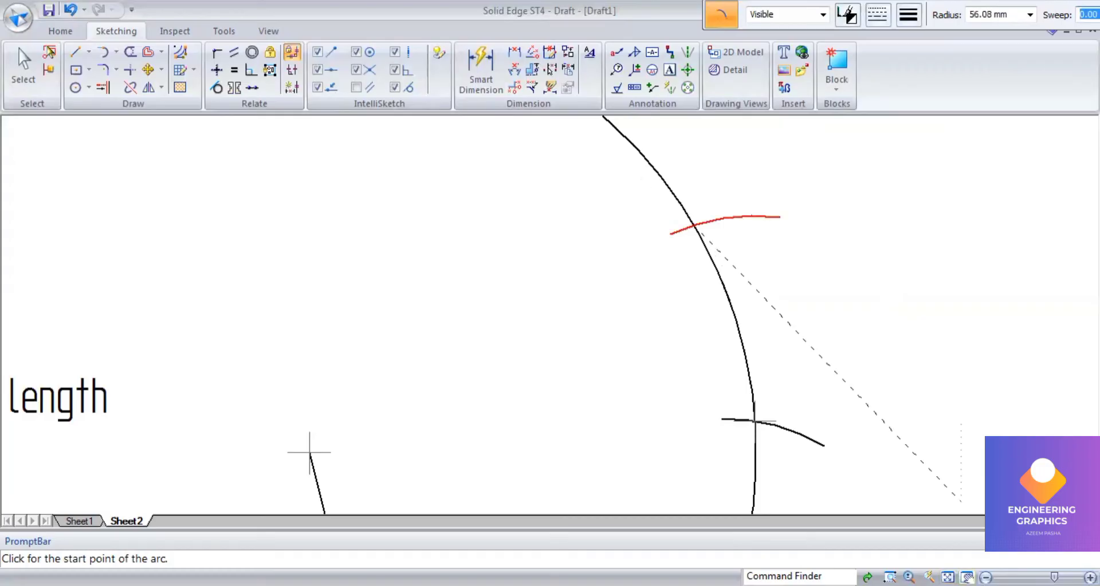
scroll(638, 189, down, 5)
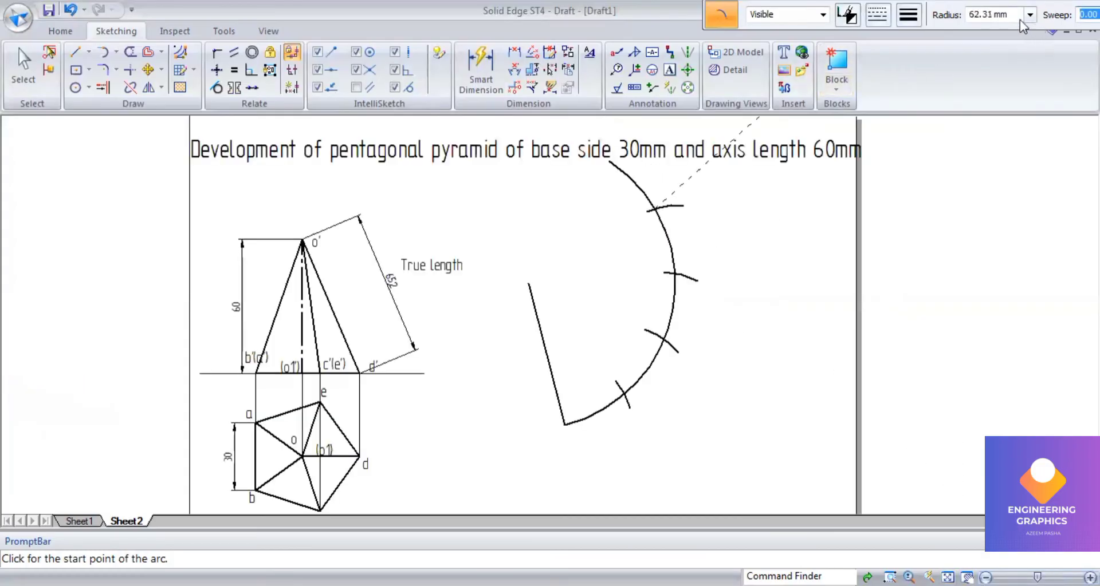
click(999, 16)
text(30)
key(Tab)
click(636, 181)
click(694, 195)
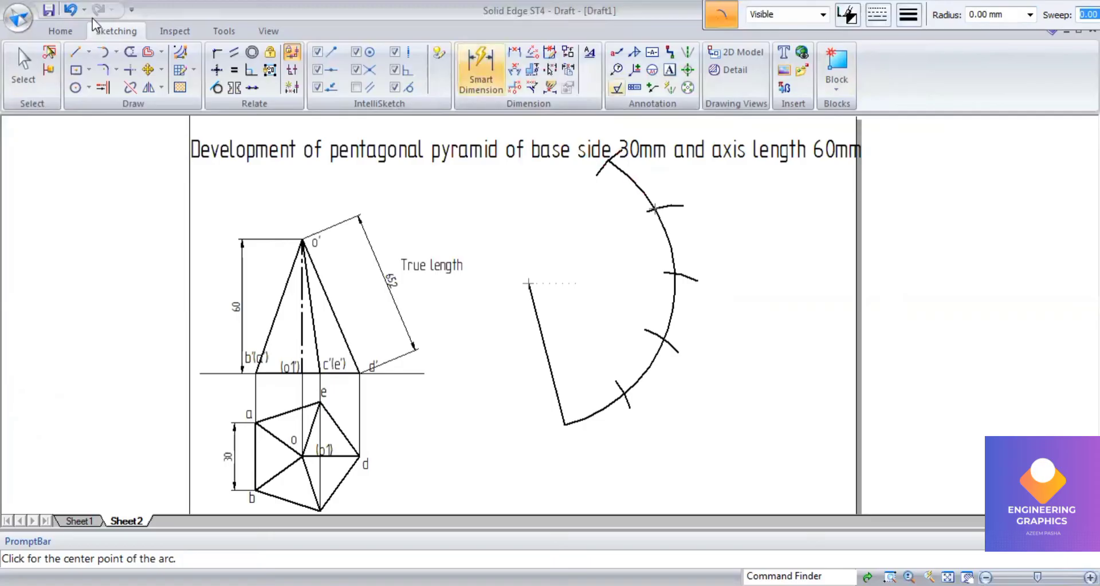
Draw a 0.50 mm wide line from the large arc's center to where the first mark crosses the large arc.
click(75, 53)
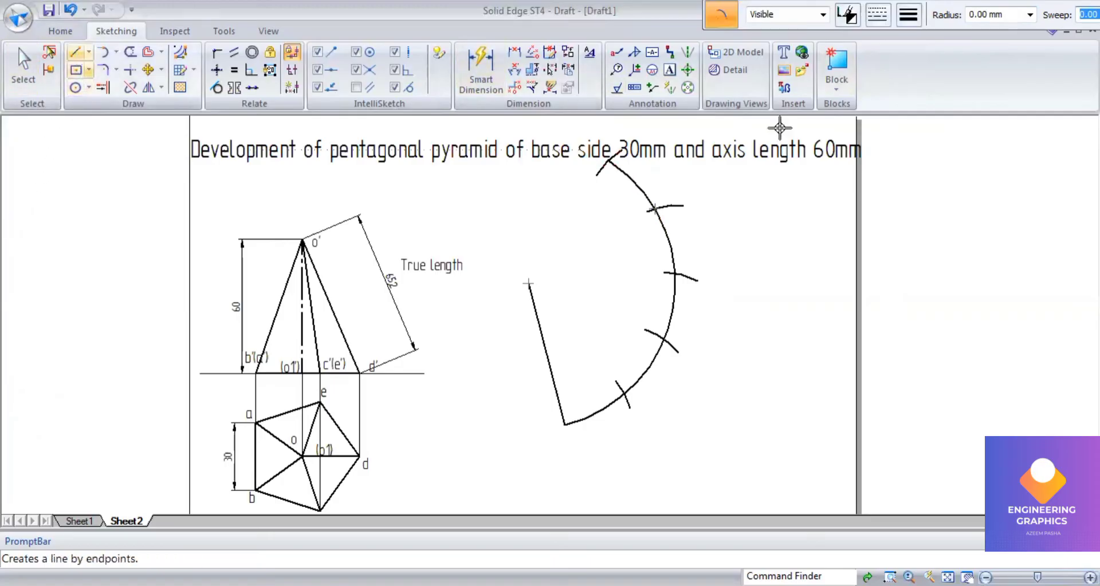
click(900, 22)
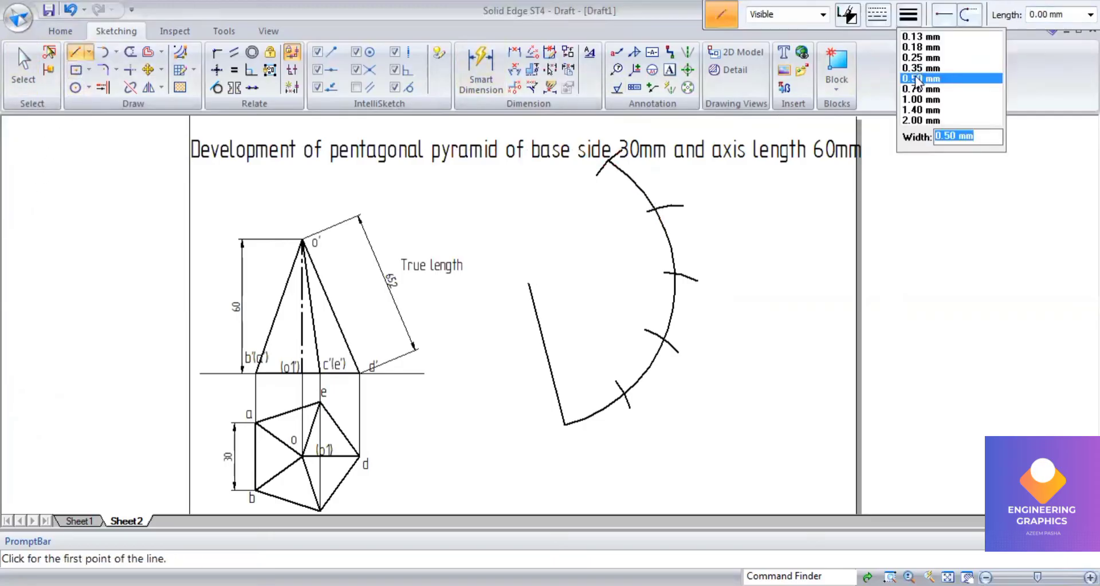
click(916, 79)
scroll(638, 368, up, 3)
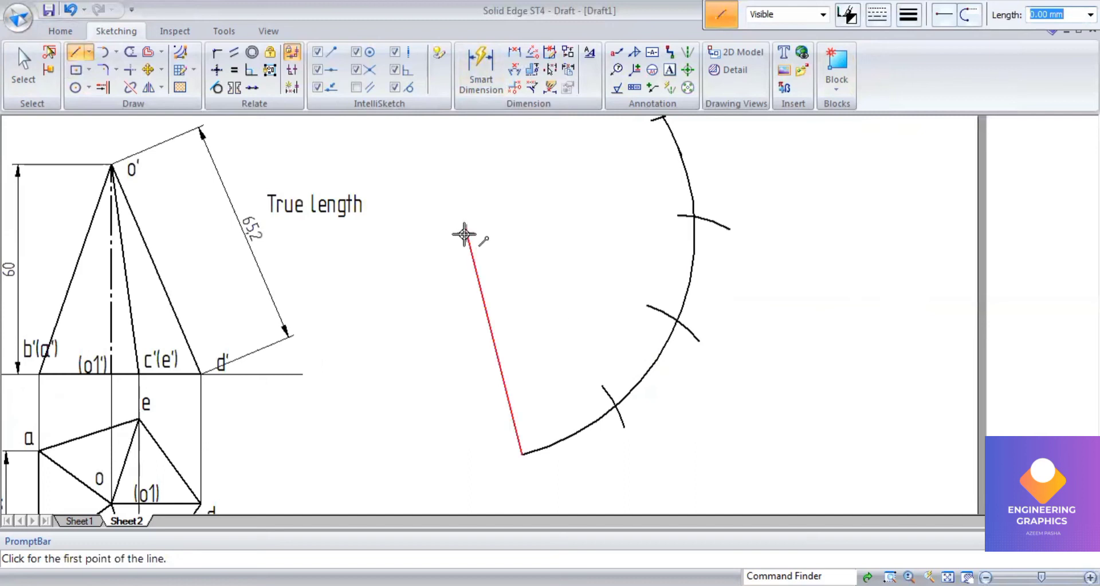
click(464, 235)
scroll(606, 400, up, 5)
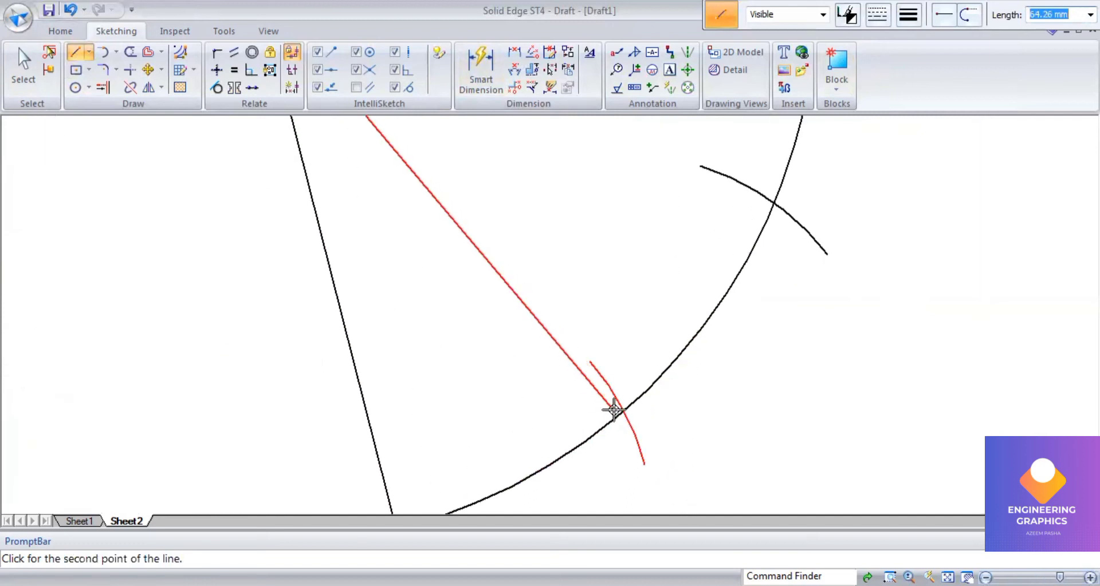
scroll(621, 415, up, 5)
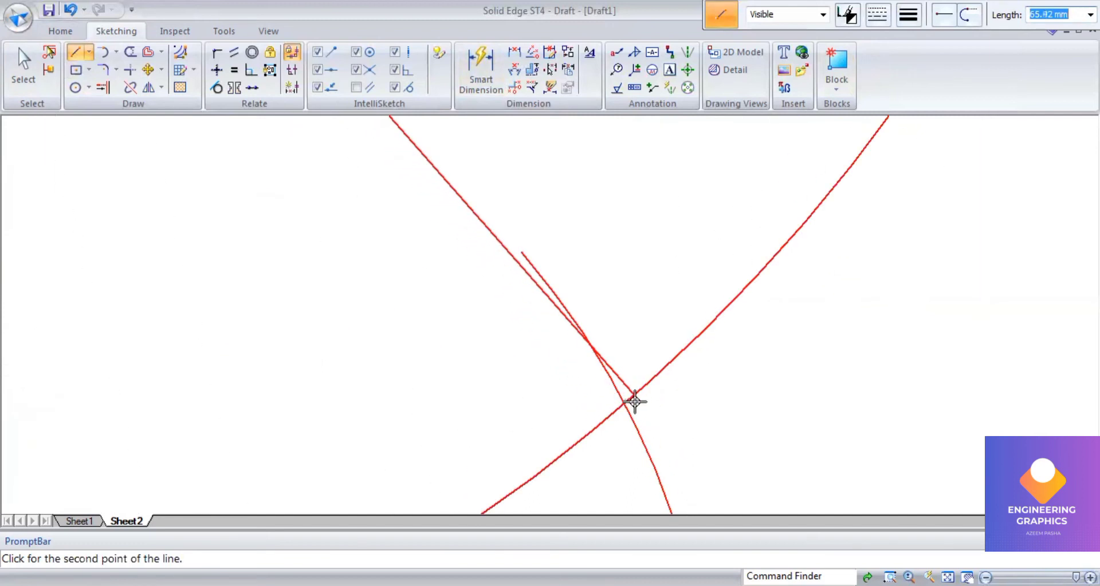
scroll(626, 406, down, 1)
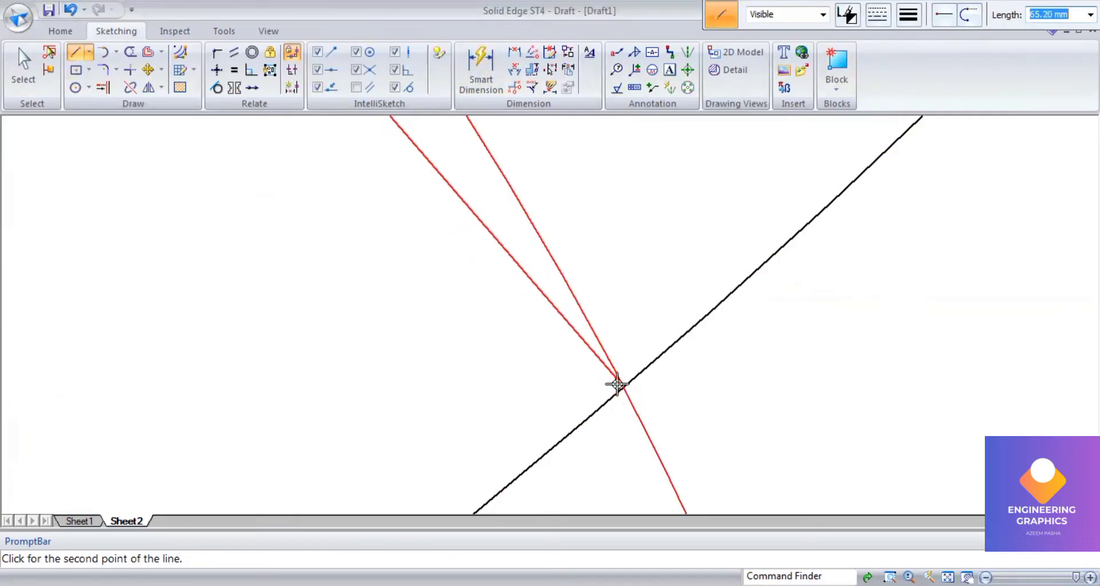
click(621, 389)
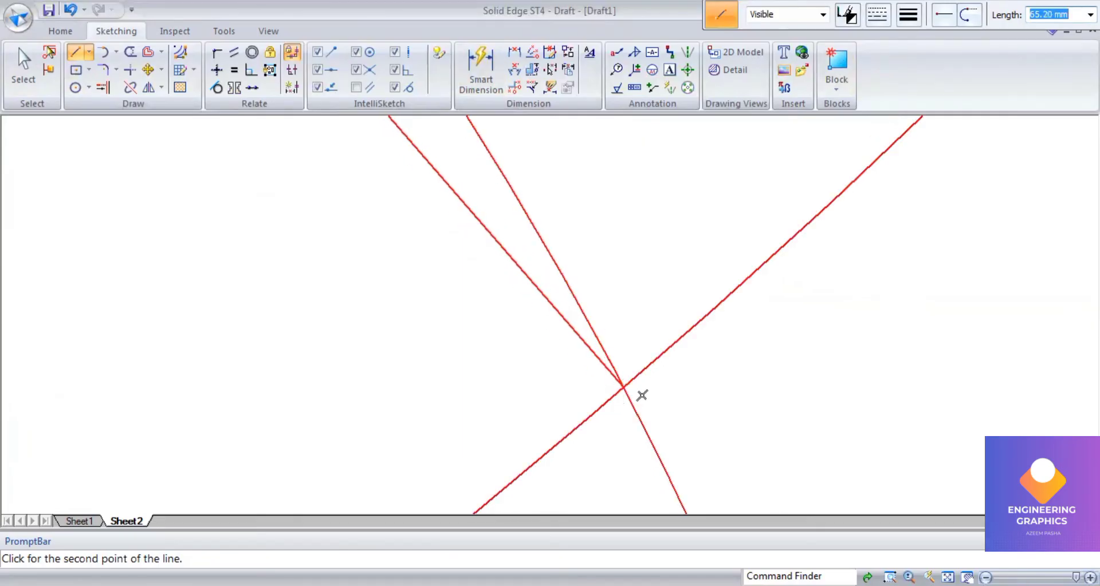
key(Escape)
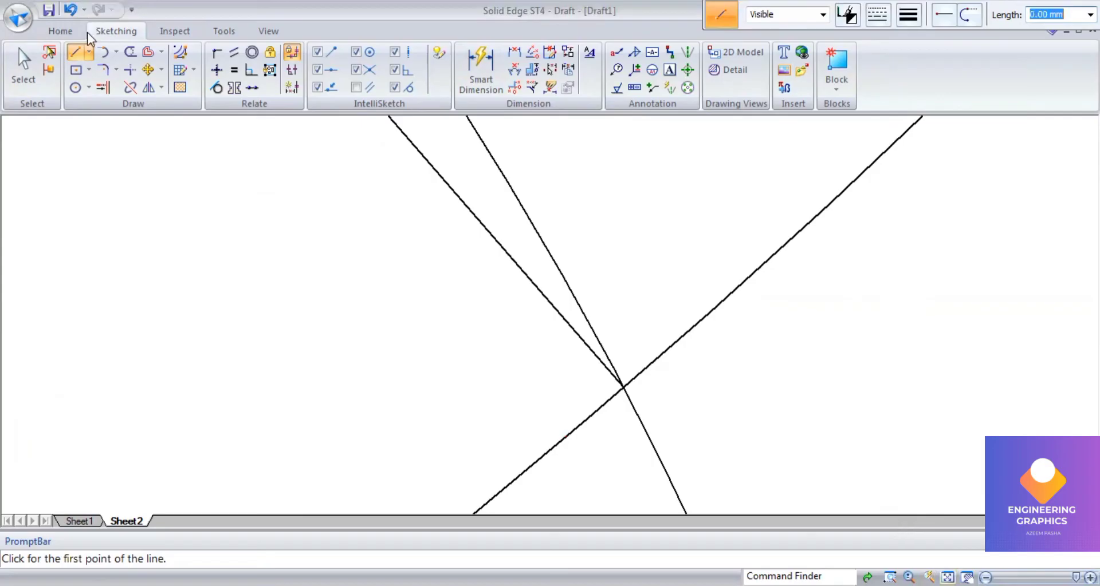
key(ctrl+shift+a)
Set the line width of both segments of the large 65.2 mm radius arc to 0.13 mm.
click(23, 64)
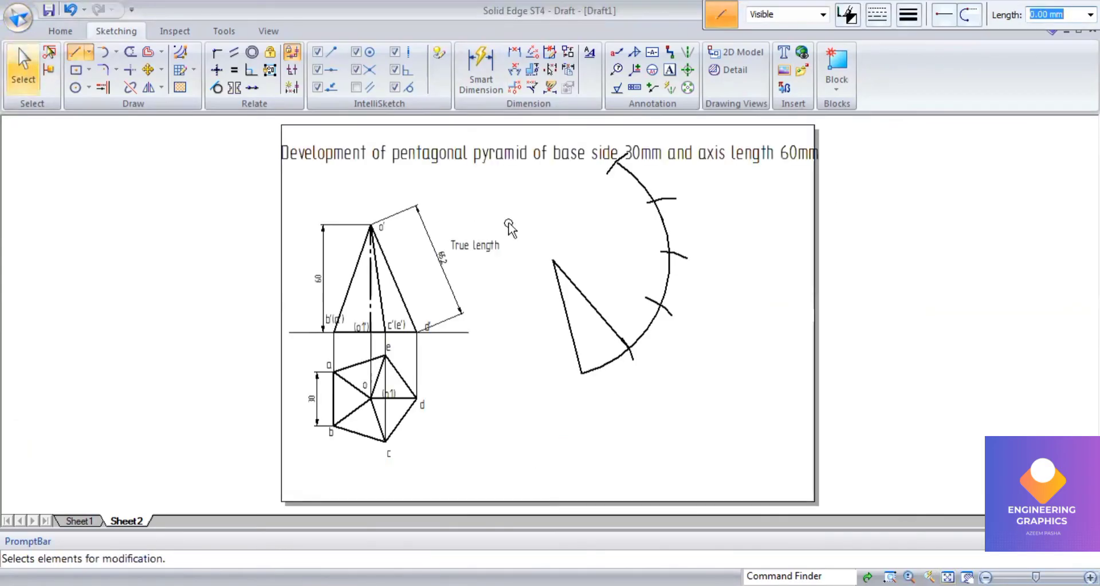
click(647, 338)
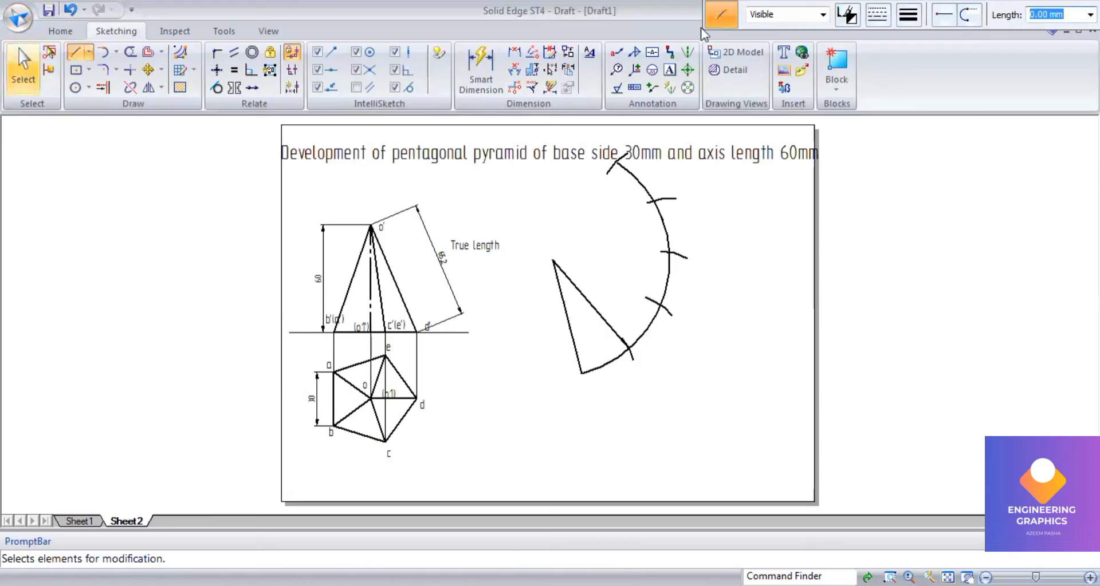
click(909, 15)
key(Escape)
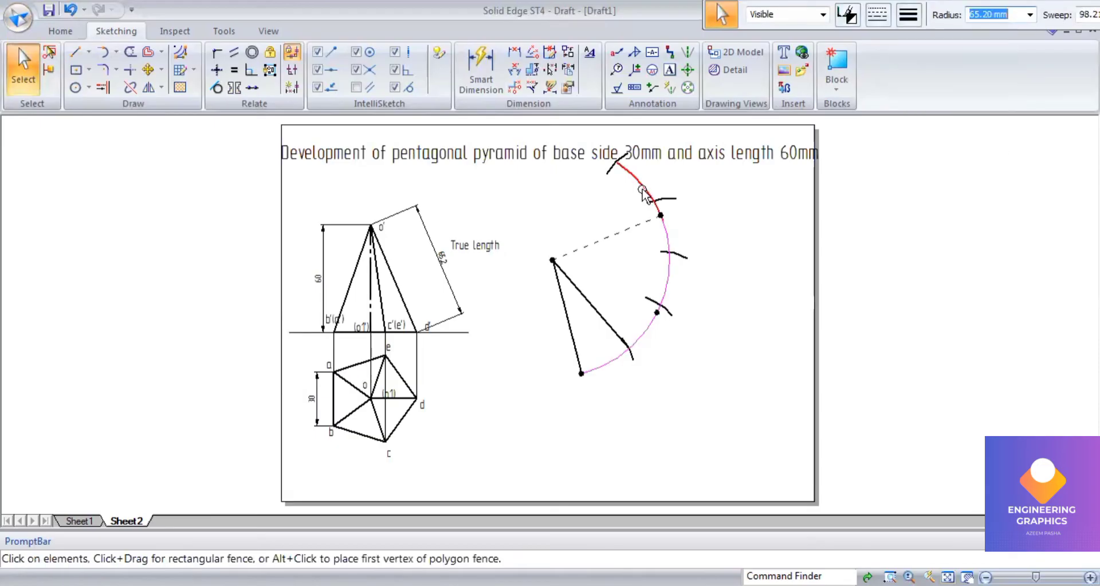
click(643, 192)
click(909, 14)
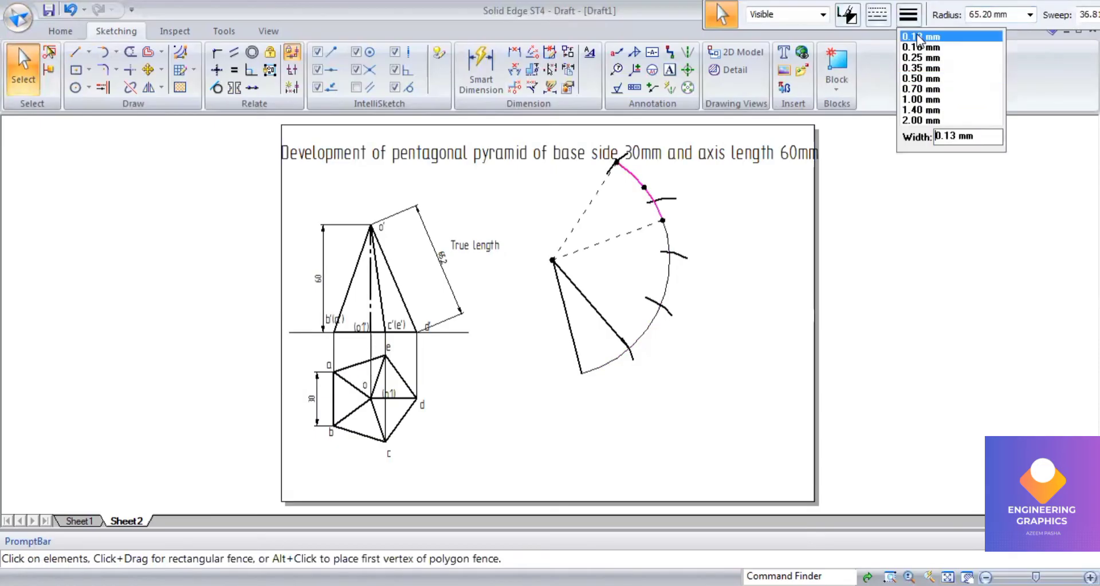
click(919, 38)
click(744, 326)
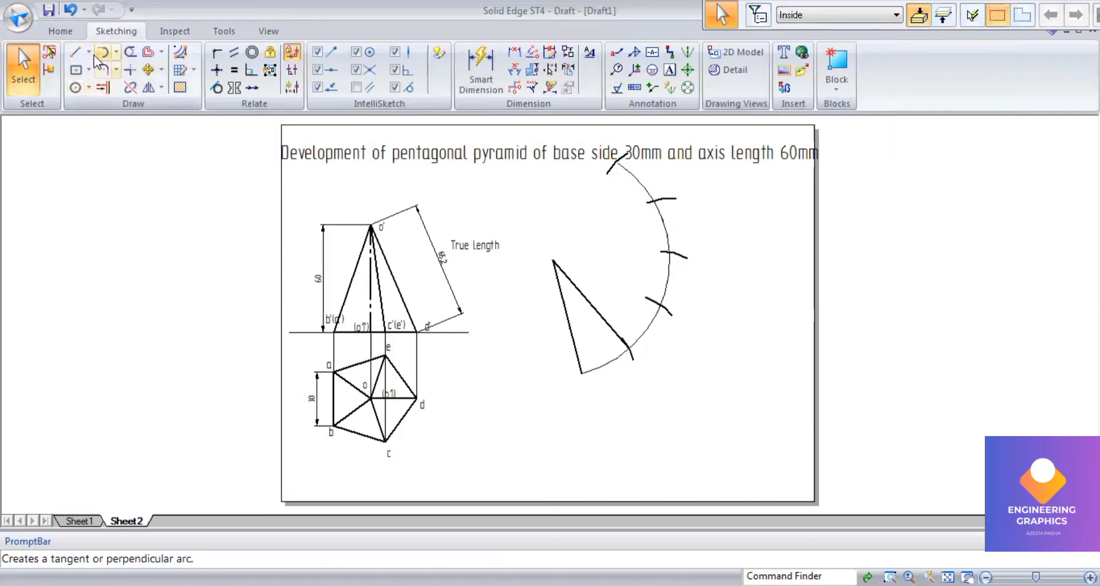
Draw a 0.50 mm wide line from the large arc's center to where the second mark crosses the large arc.
click(75, 53)
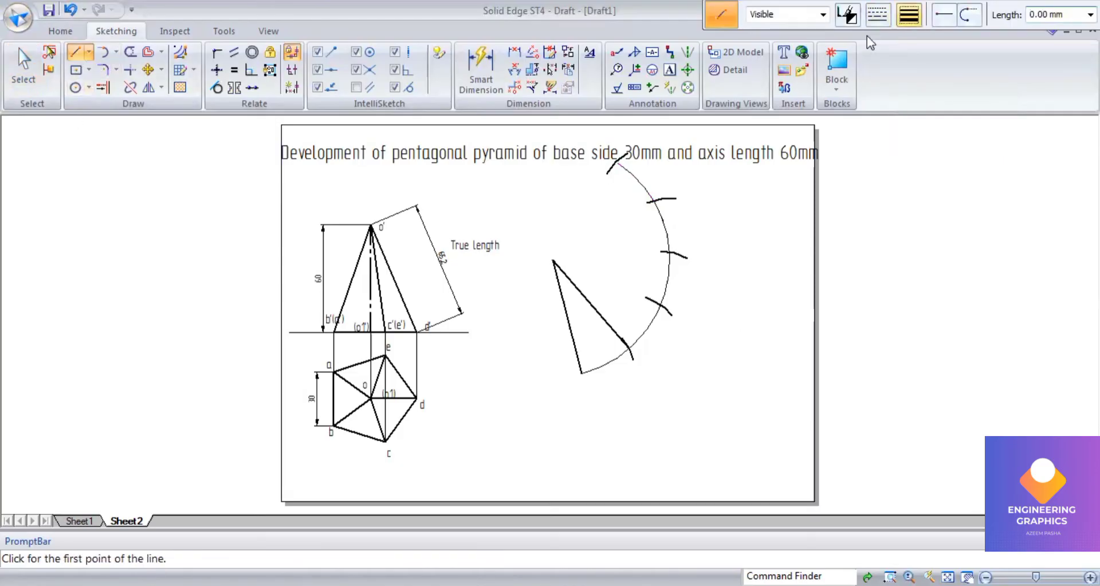
click(908, 14)
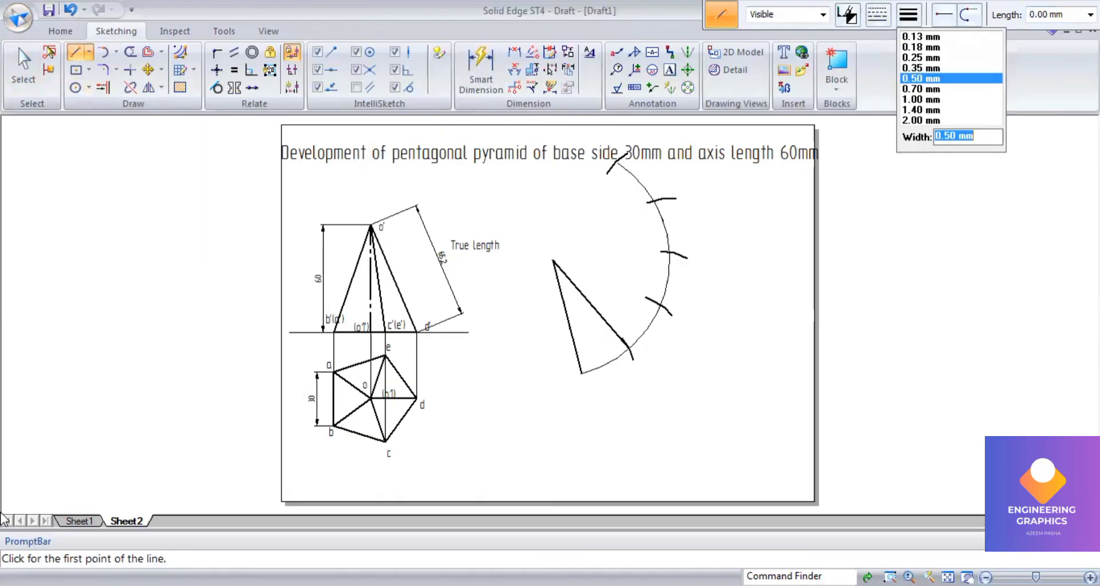
click(927, 85)
scroll(658, 296, up, 3)
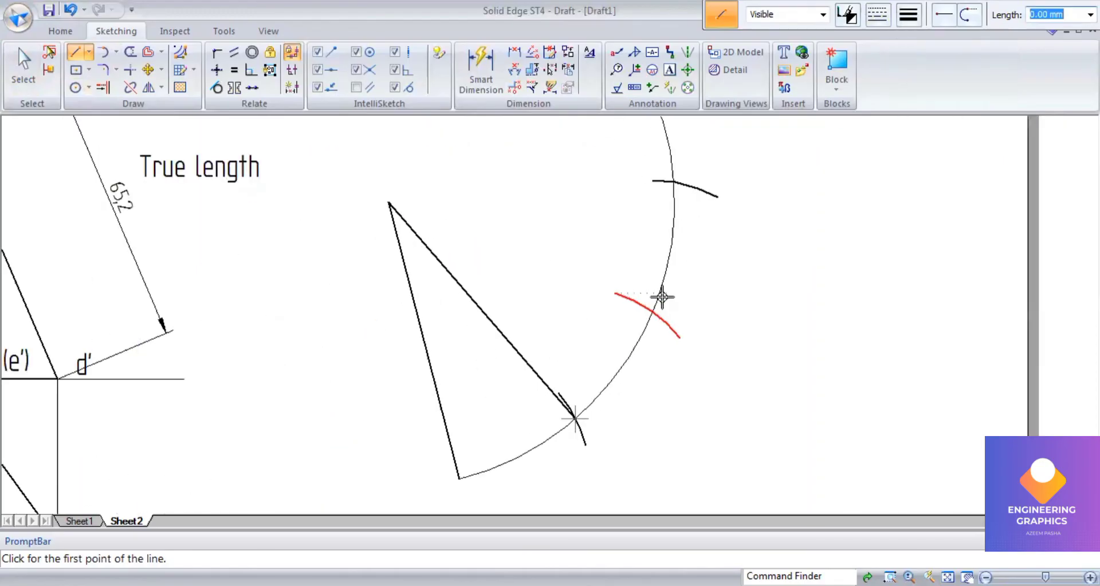
click(385, 202)
scroll(638, 307, up, 5)
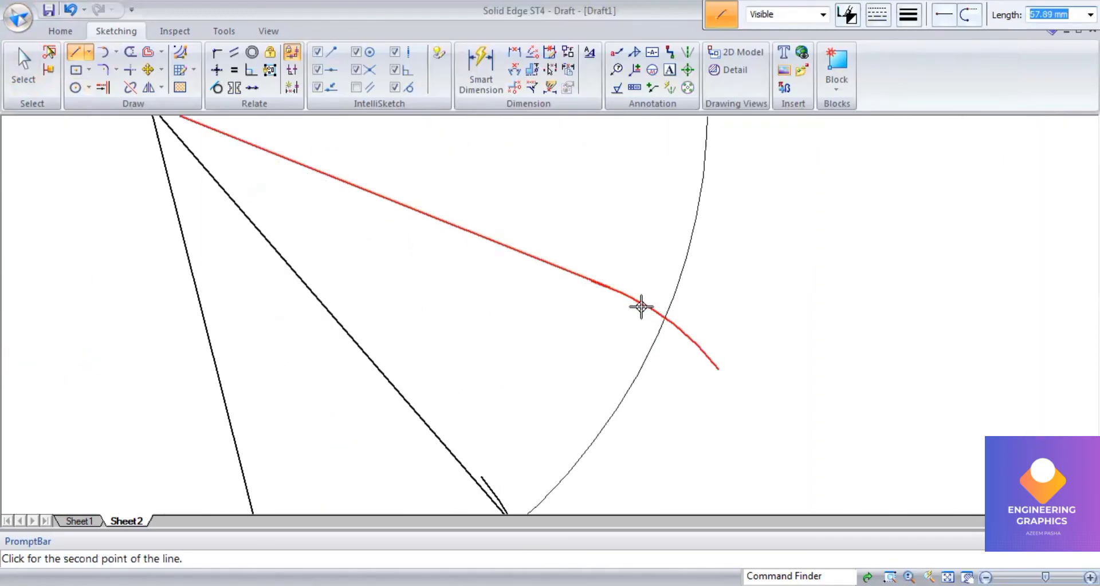
click(675, 322)
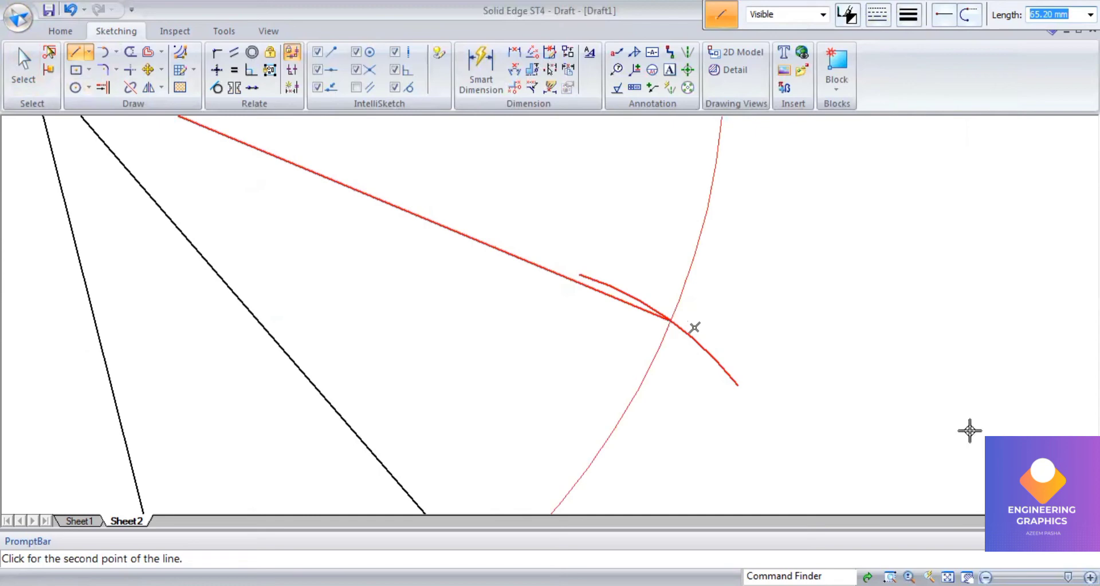
right_click(970, 431)
scroll(580, 446, down, 5)
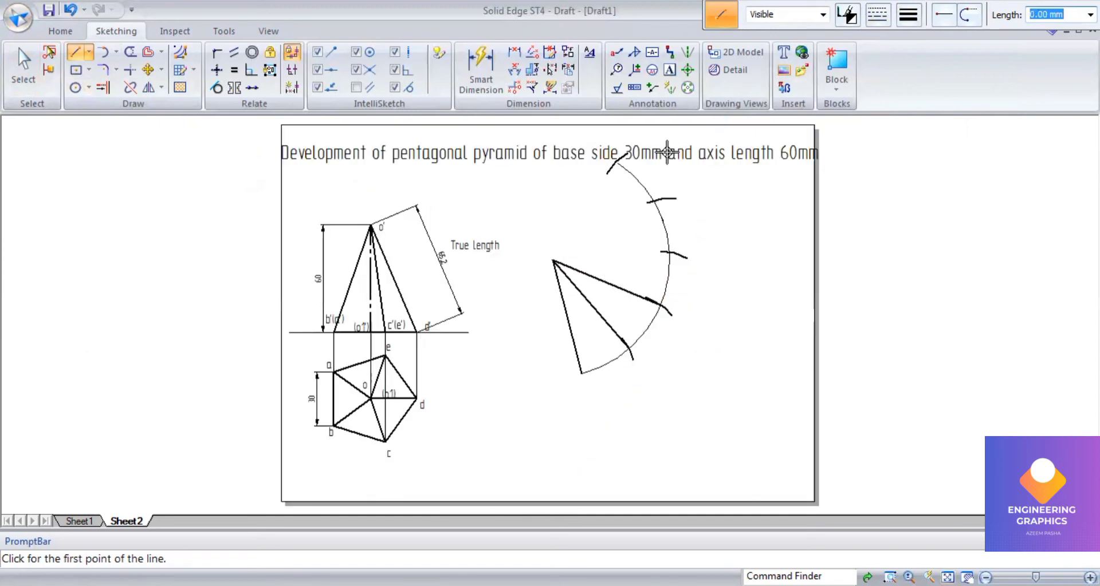
Draw lines from the large arc's center to where the third and fourth marks cross the large arc.
scroll(658, 107, up, 3)
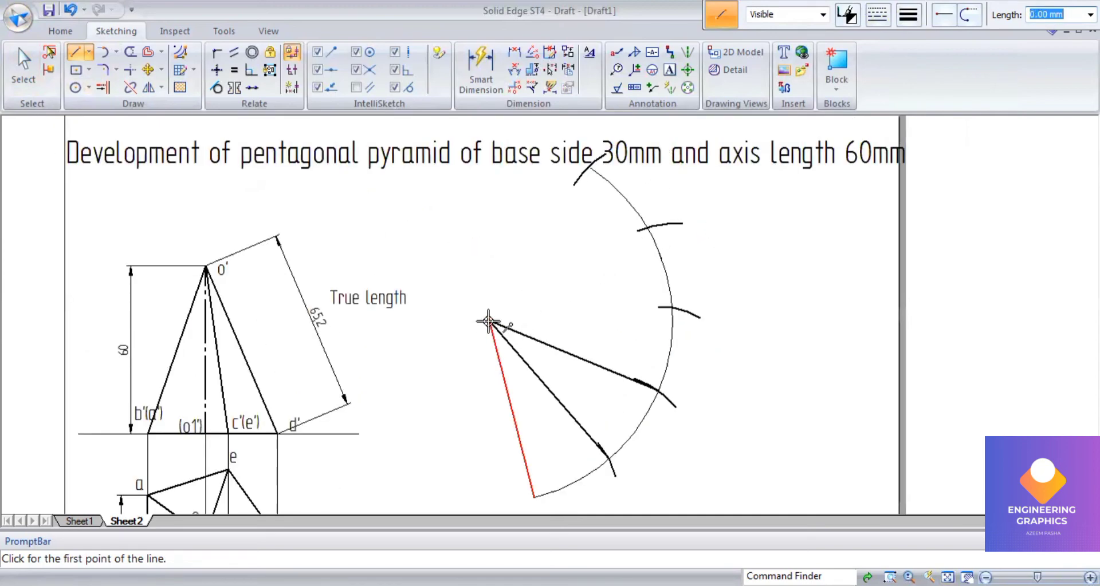
click(489, 321)
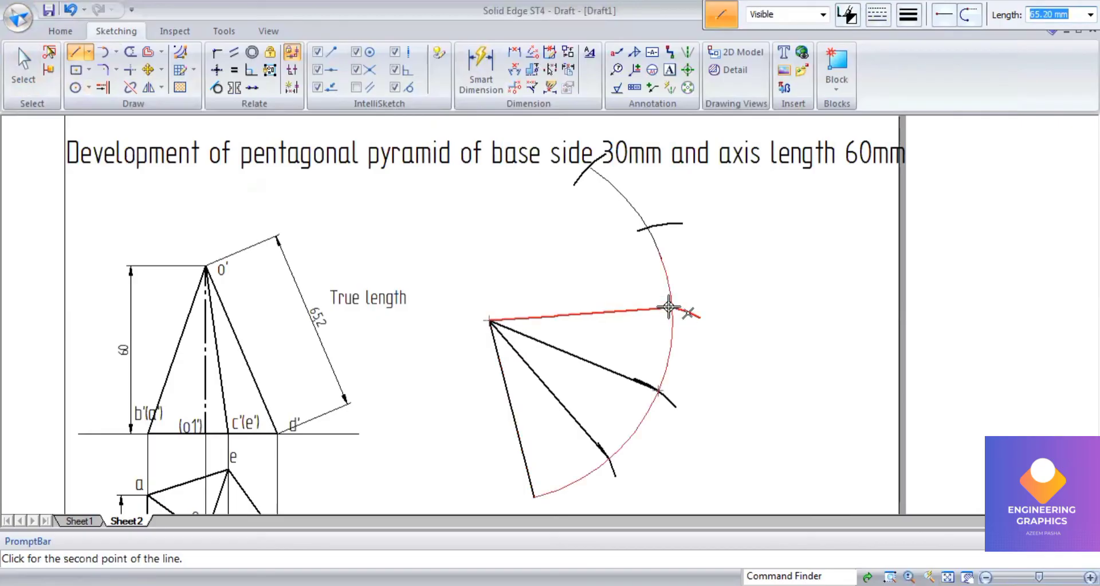
click(571, 316)
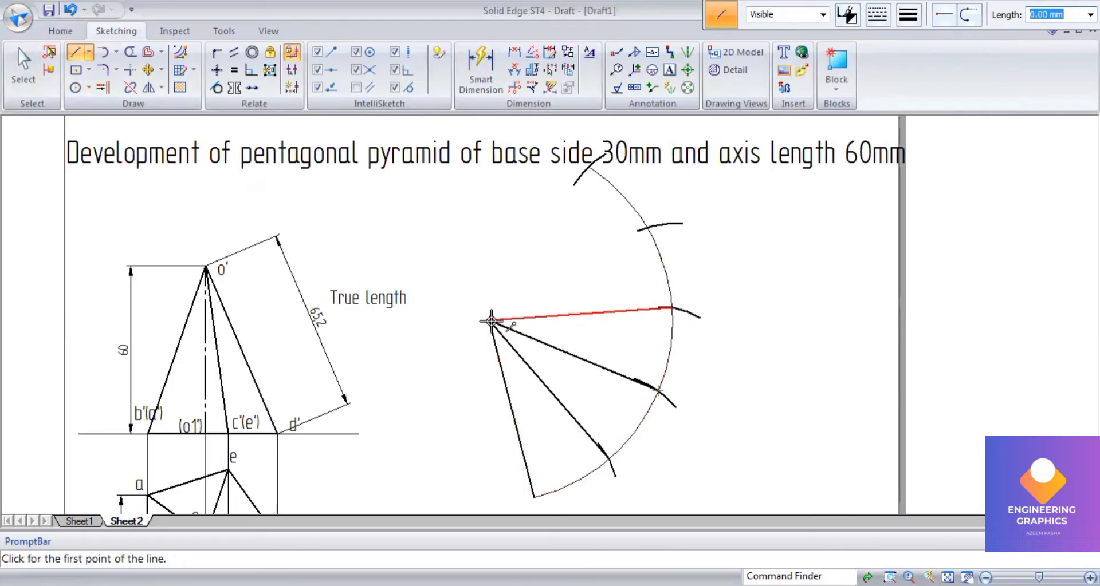
click(489, 322)
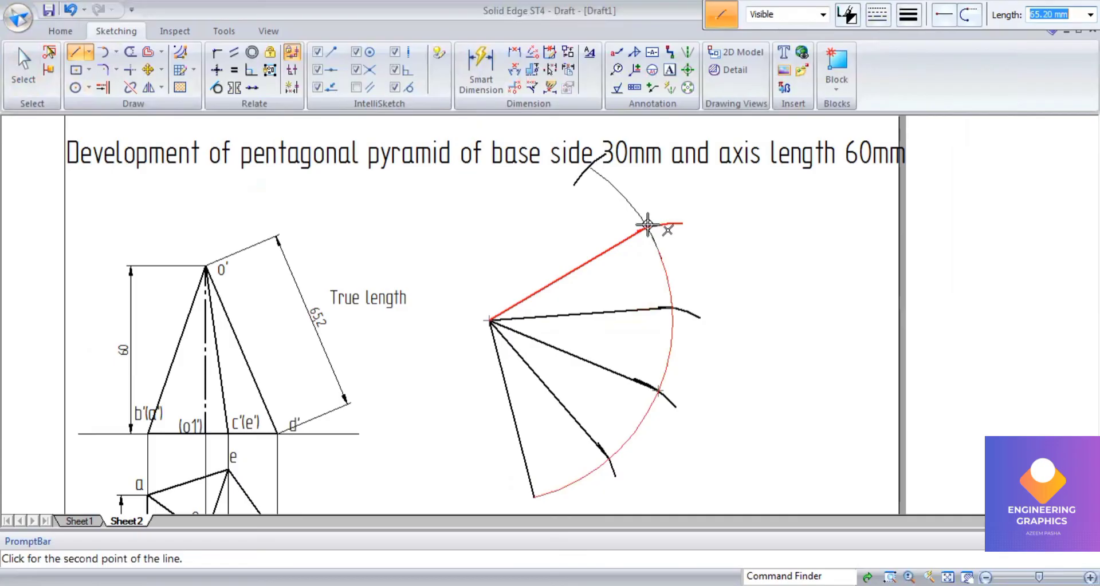
click(647, 224)
key(Escape)
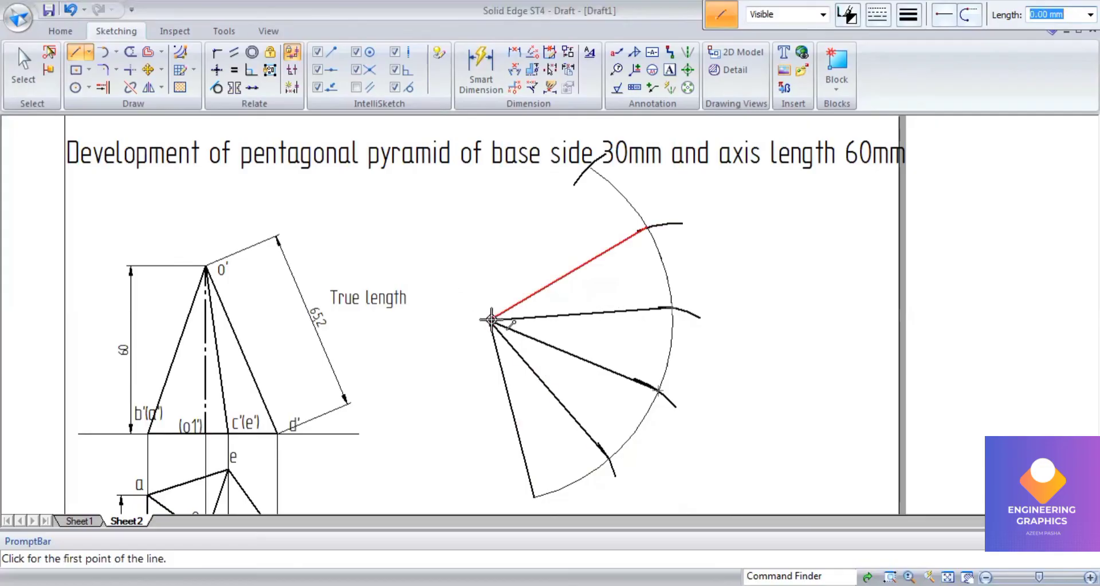
click(491, 320)
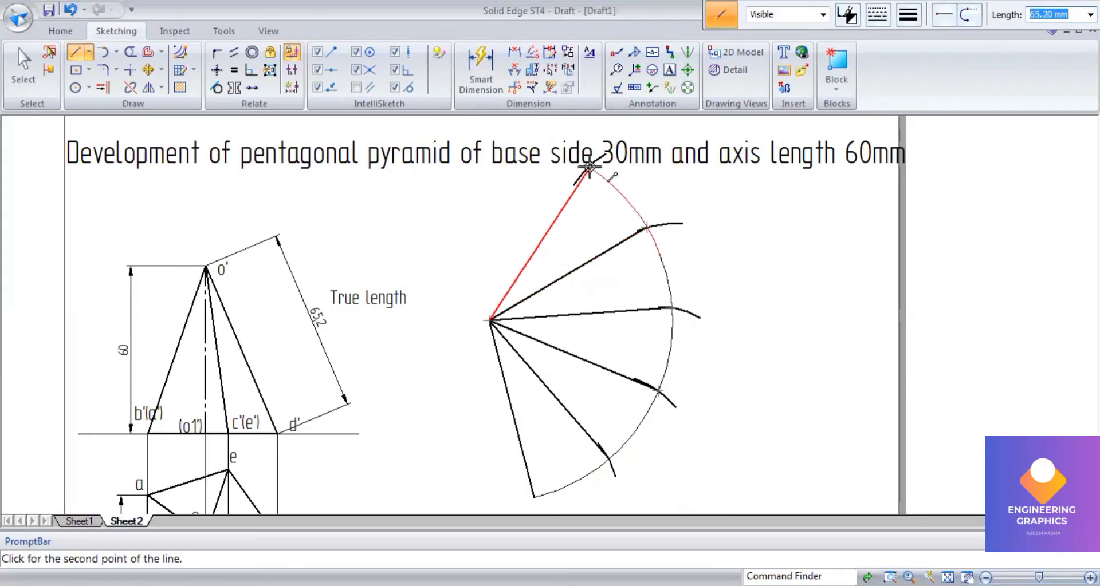
scroll(584, 166, up, 3)
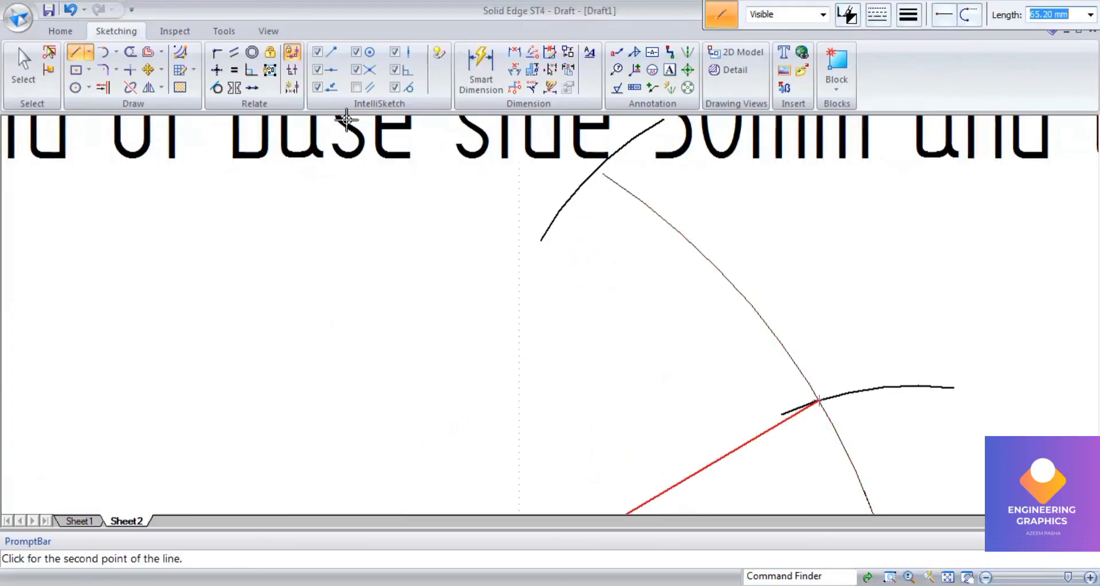
right_click(819, 401)
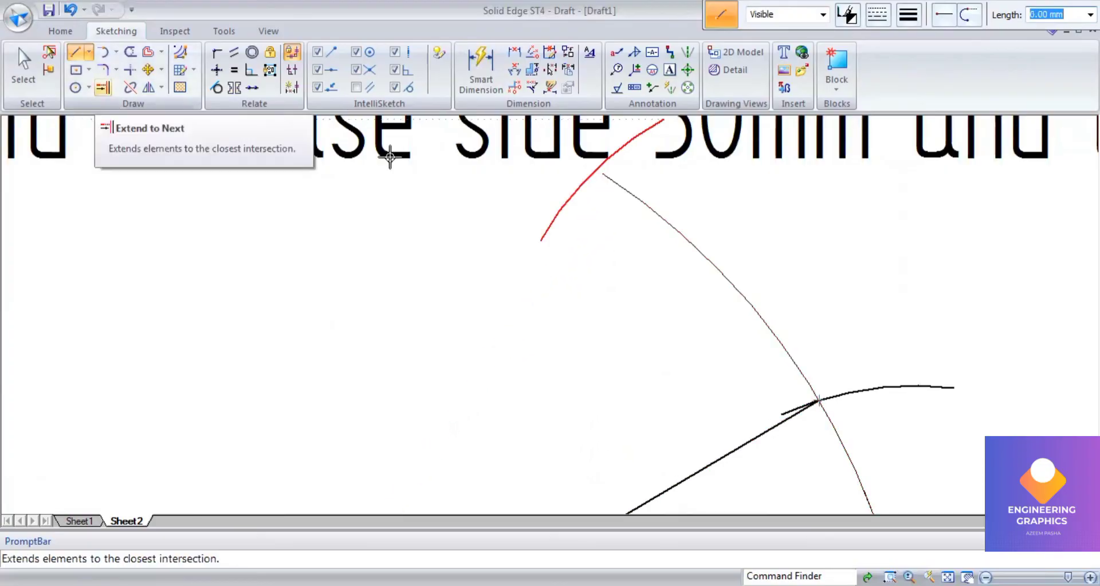
Extend the upper end of the large arc to meet the fifth mark.
click(103, 88)
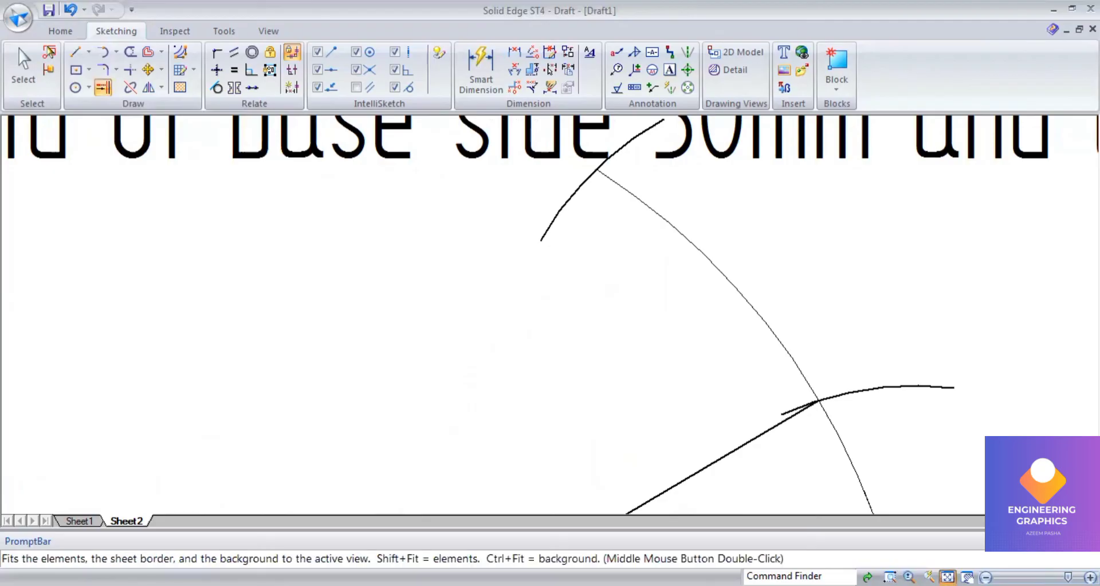
click(948, 577)
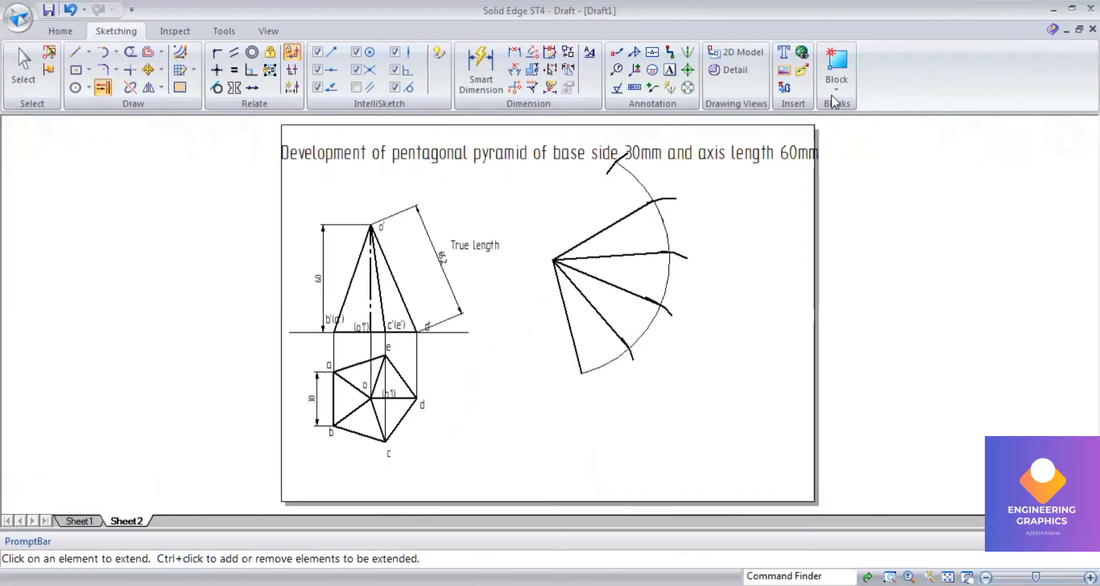
Draw a 0.50 mm wide line from the large arc's center to where the fifth mark meets the large arc.
key(l)
click(908, 14)
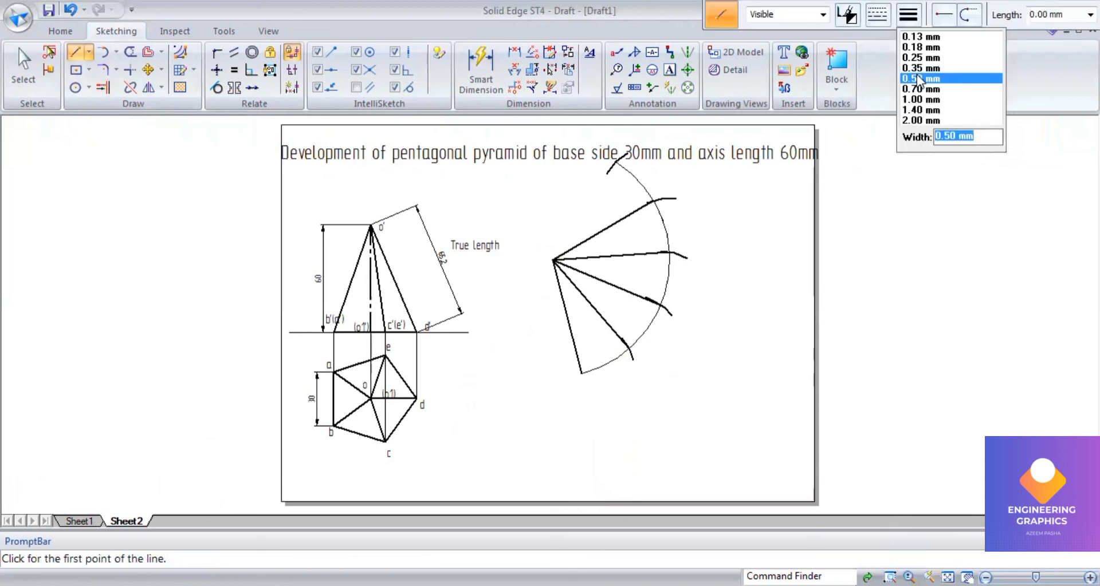
click(919, 78)
scroll(551, 261, up, 2)
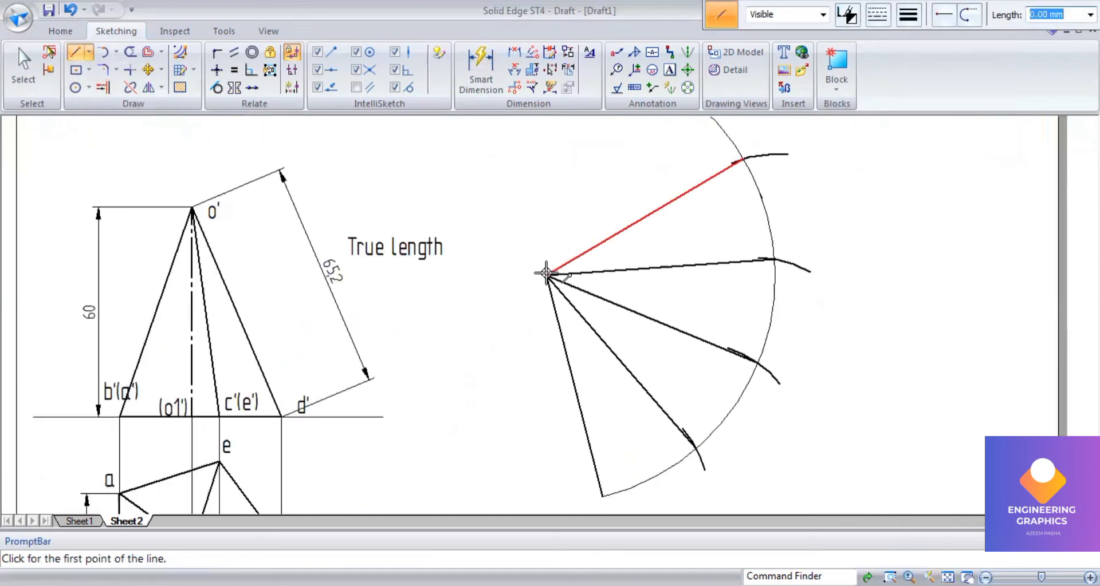
click(547, 274)
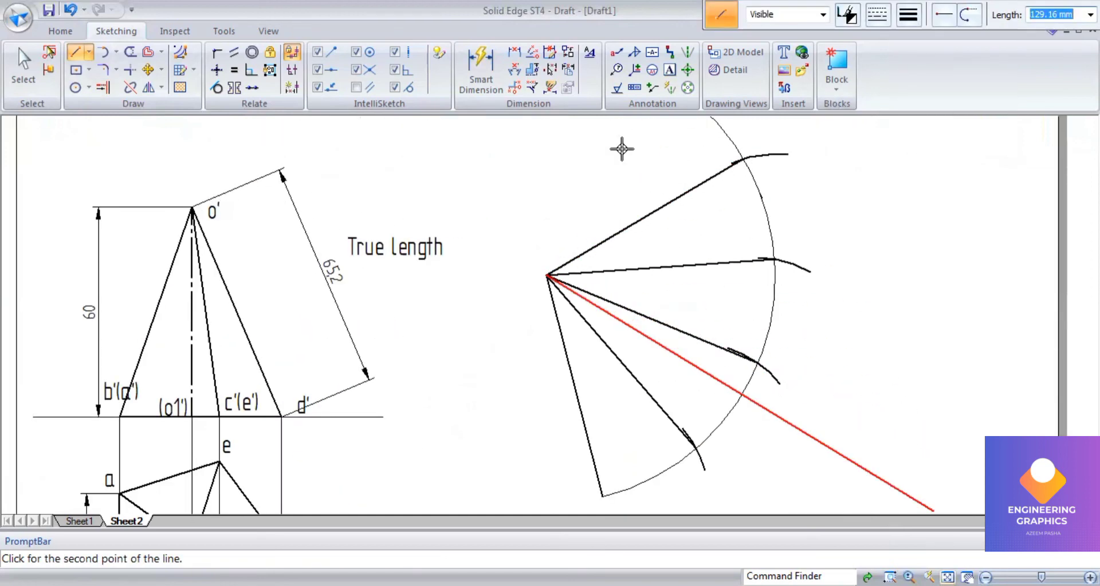
scroll(621, 149, up, 3)
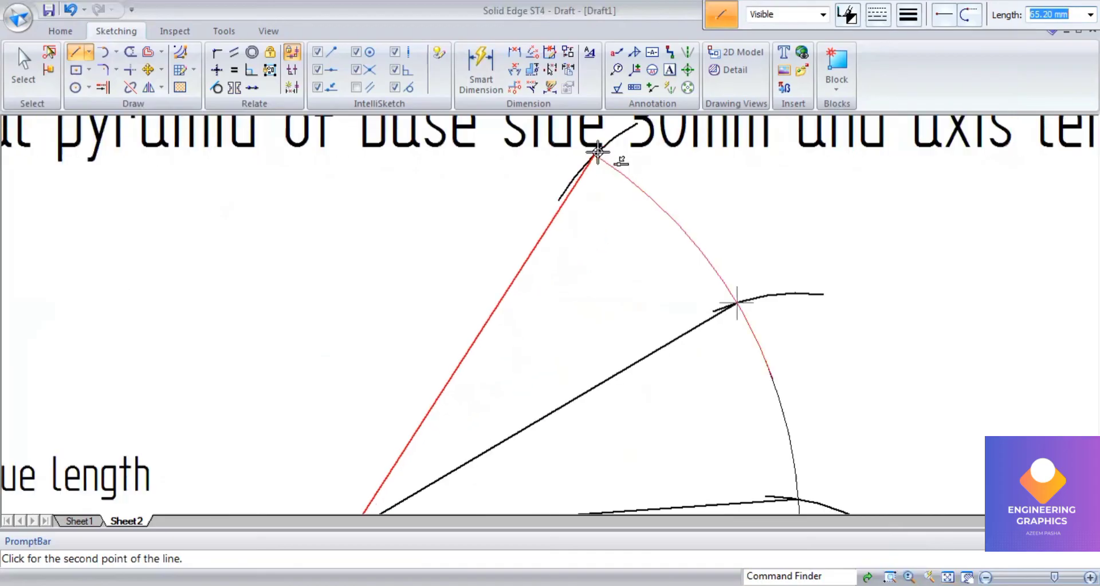
click(597, 151)
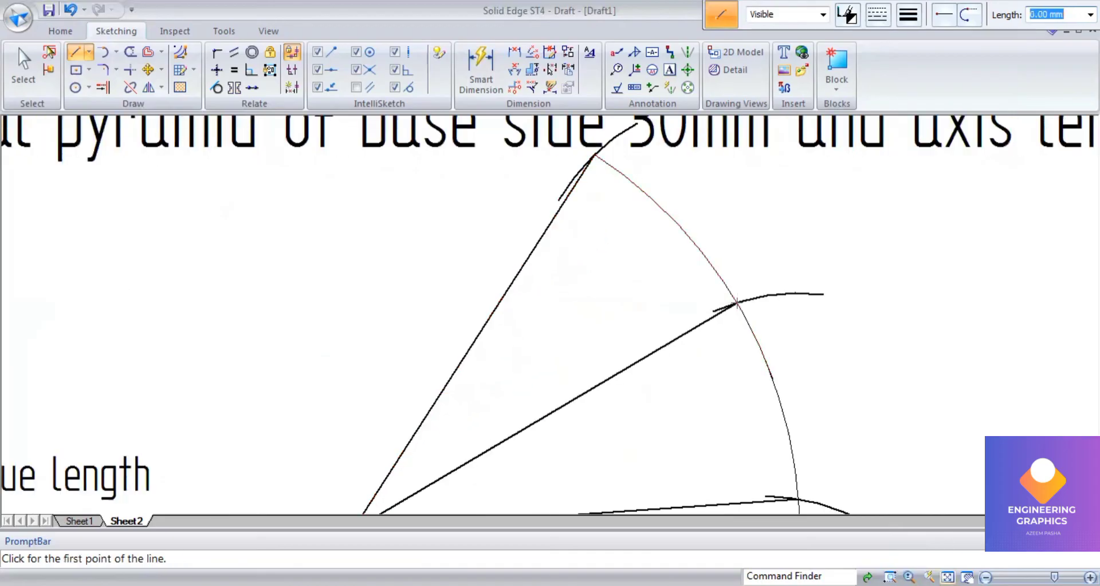
Draw the first three base edges as straight lines from the large arc's lower end through the first and second marks to the third.
scroll(675, 278, down, 3)
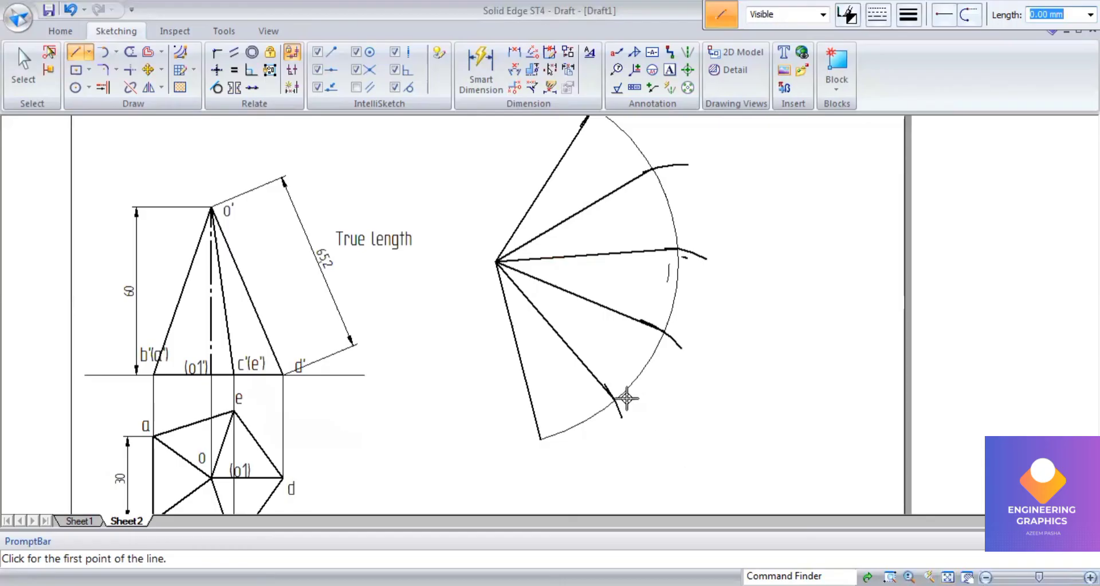
scroll(629, 395, up, 3)
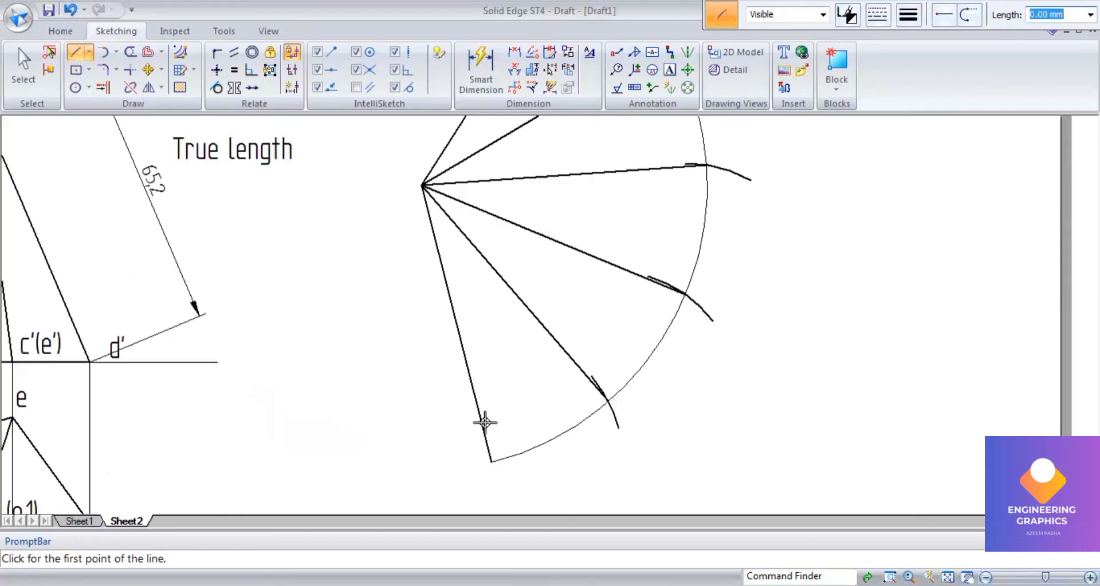
click(488, 461)
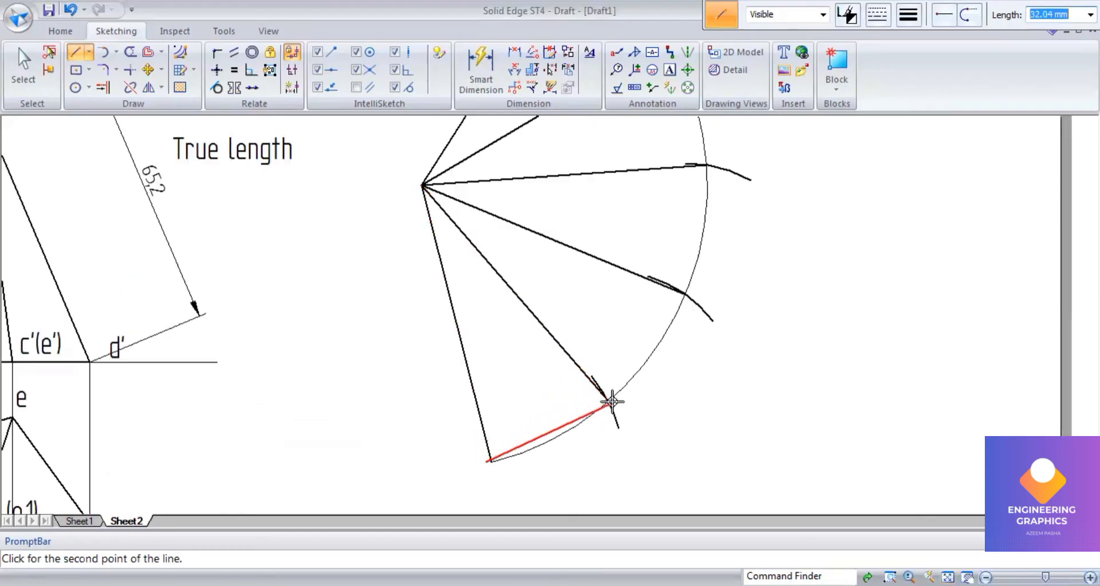
click(602, 402)
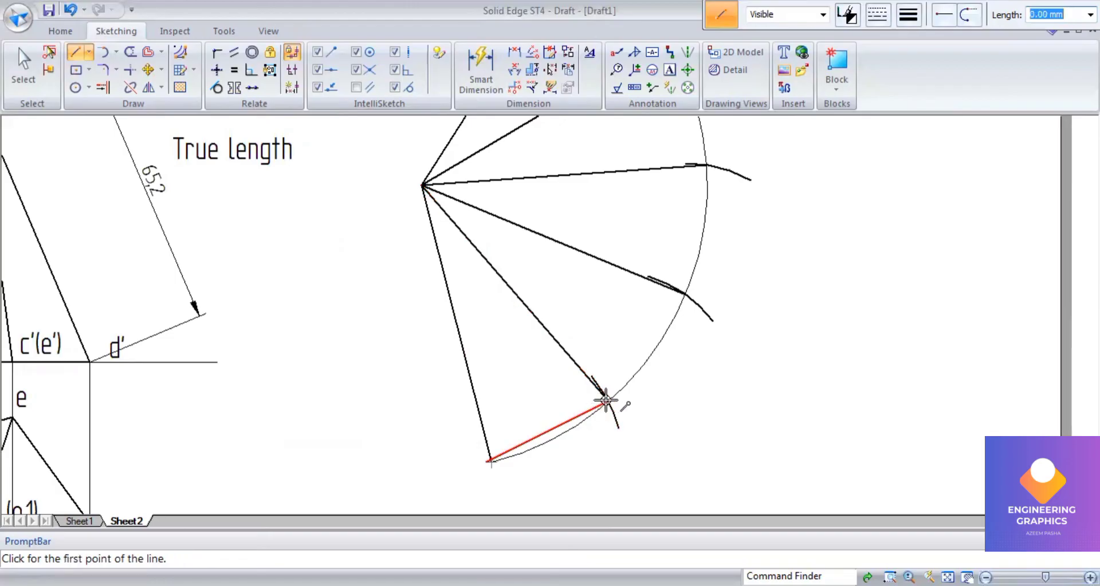
click(605, 401)
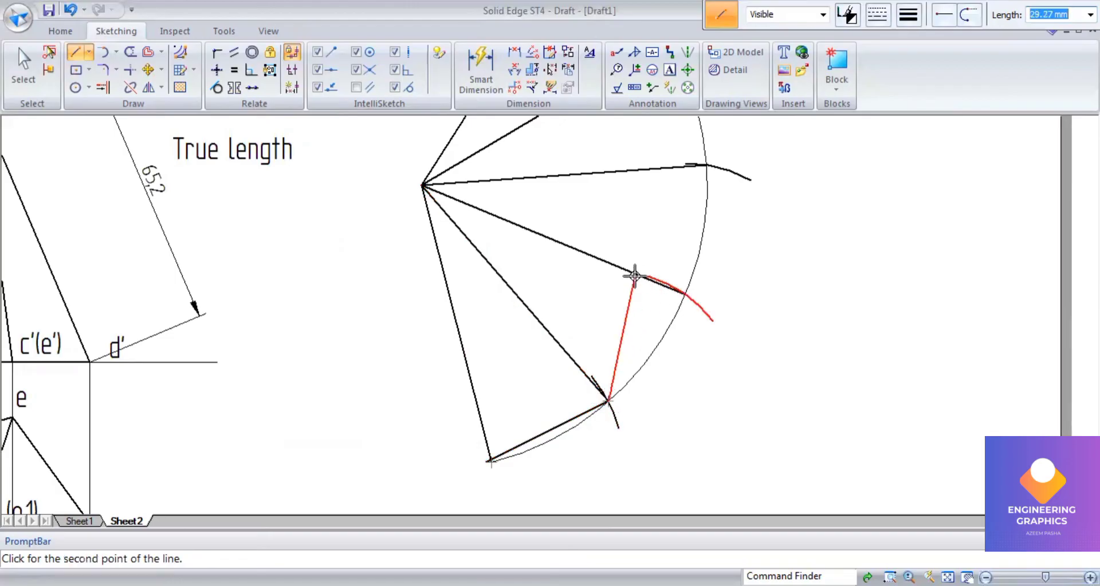
click(685, 292)
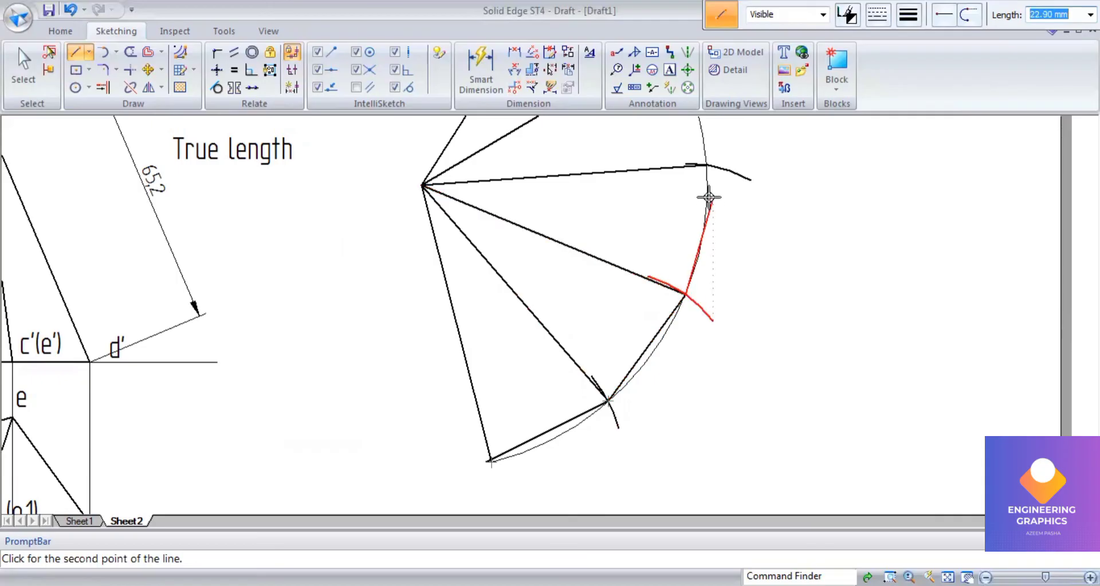
click(706, 165)
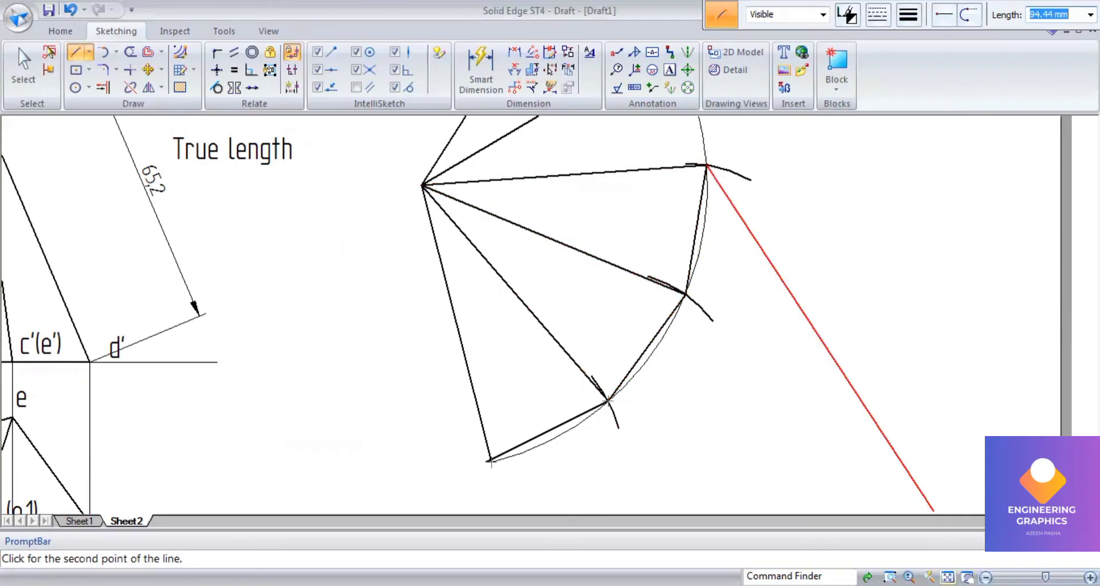
Draw the last two base edges from the third mark's crossing through the fourth to the fifth, and end the line chain.
ctrl+scroll(653, 239, up, 3)
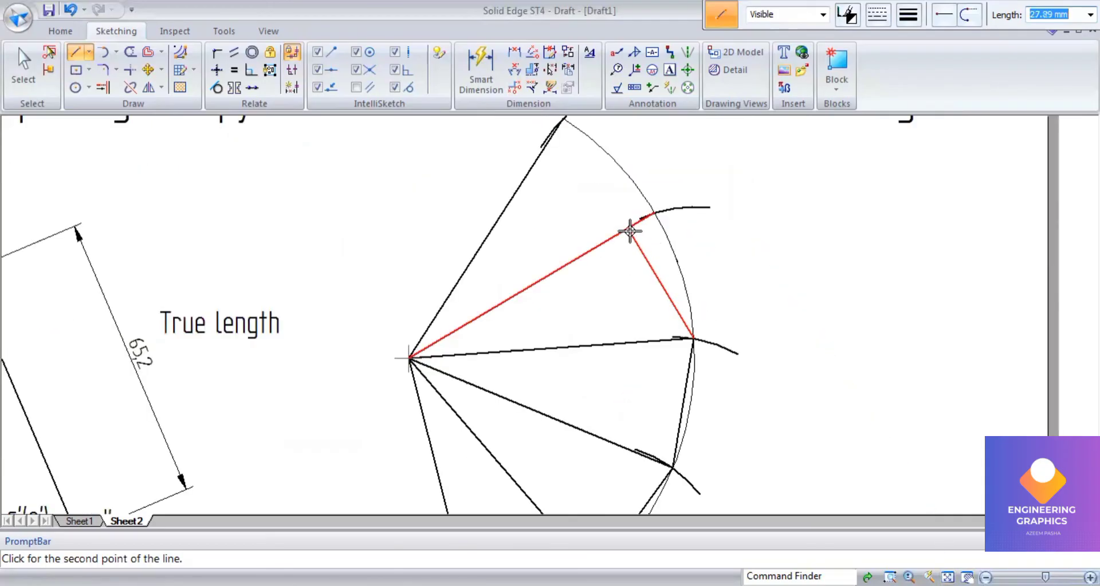
click(654, 213)
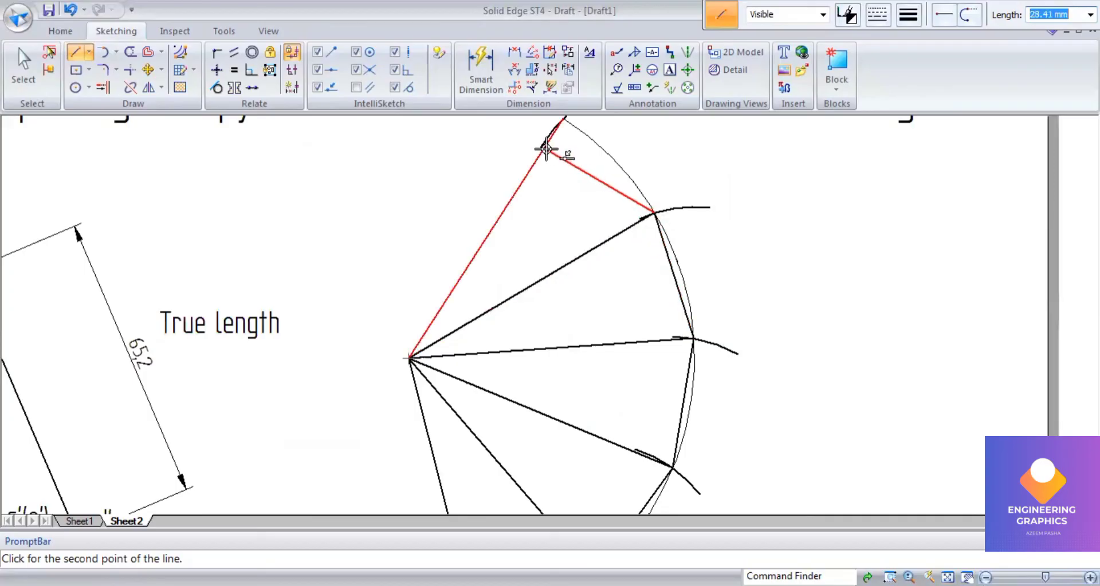
click(566, 119)
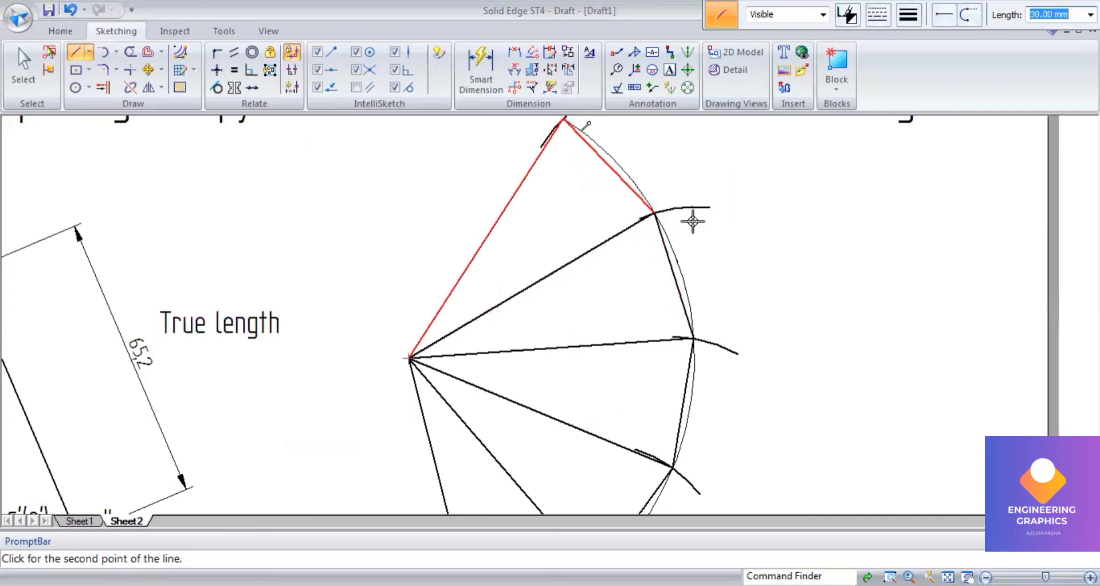
key(Escape)
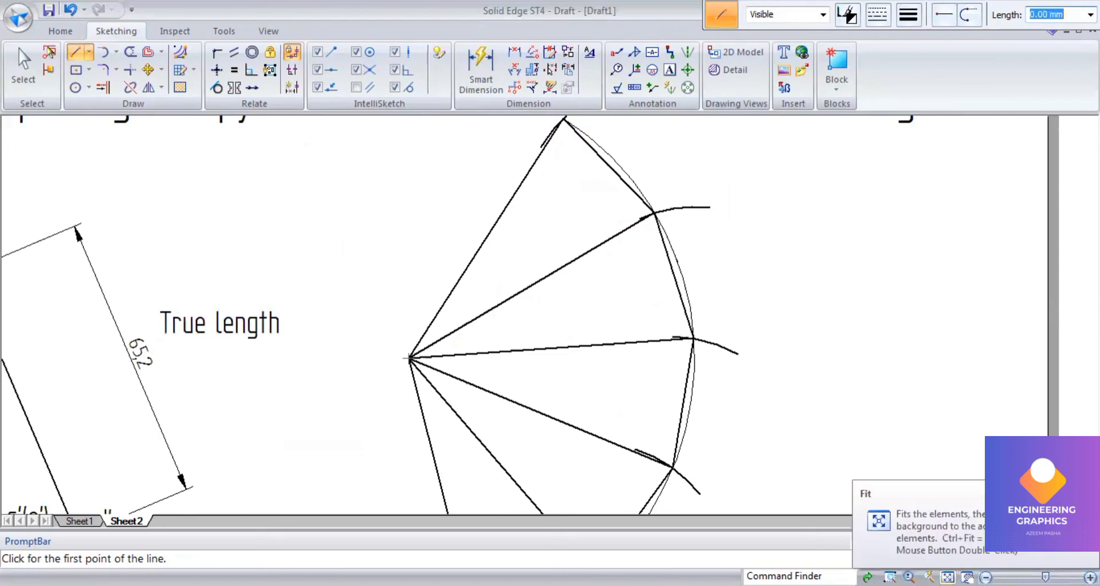
Label the development's apex o and its base corners A, B and C, starting from the lowest corner.
key(ctrl+shift+f)
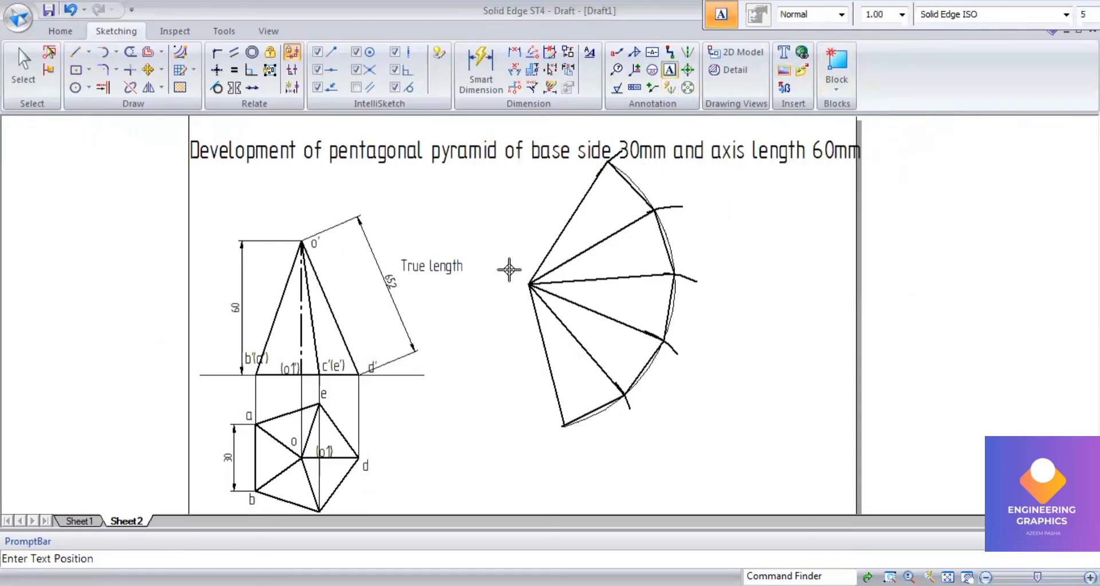
text(o)
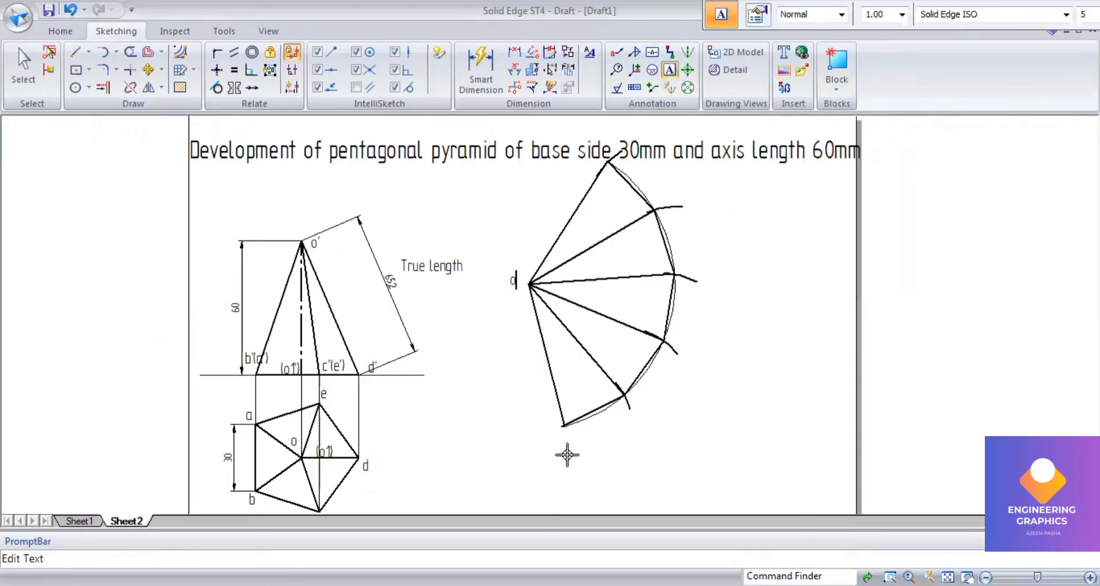
click(557, 437)
text(A)
text(B)
click(671, 334)
text(C)
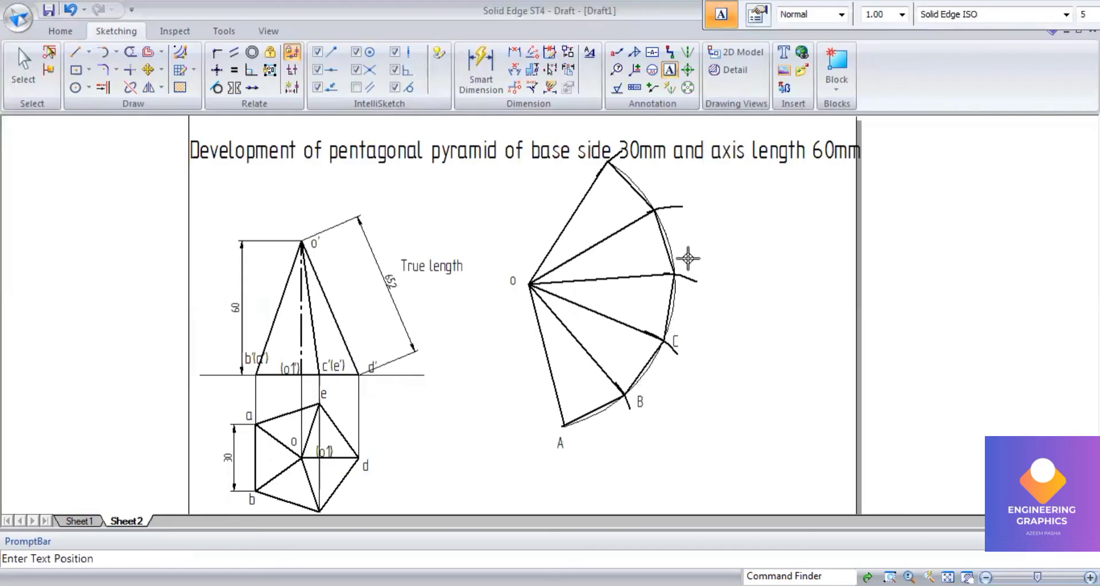
Label the development's remaining base corners D, E and A, going up from the third mark's corner.
click(687, 259)
text(D)
click(666, 195)
text(F)
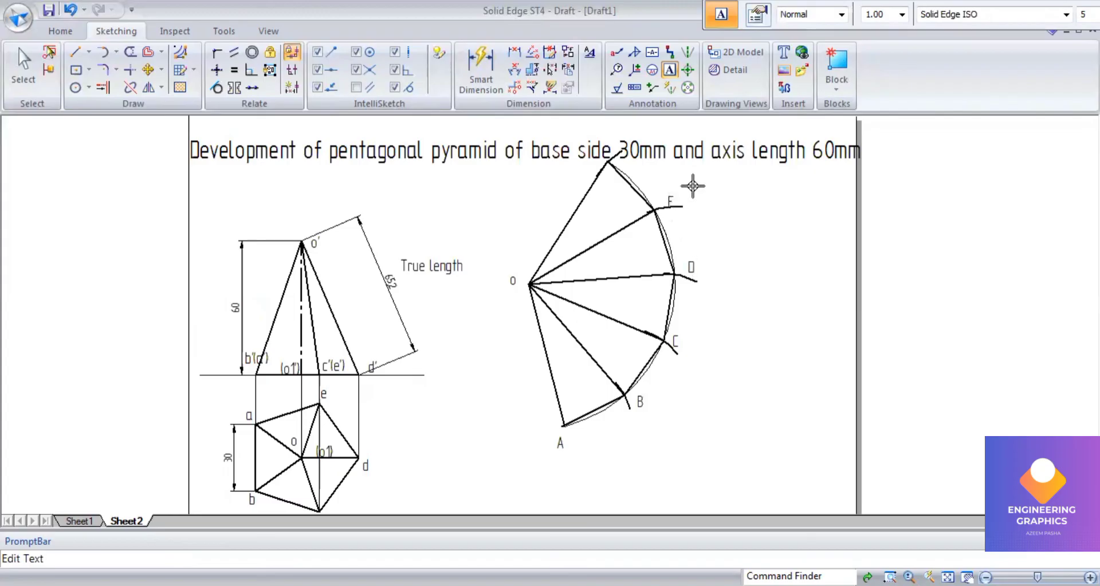
click(644, 164)
text(A)
Move the whole labelled development down and slightly to the right, clear of the title text.
click(24, 67)
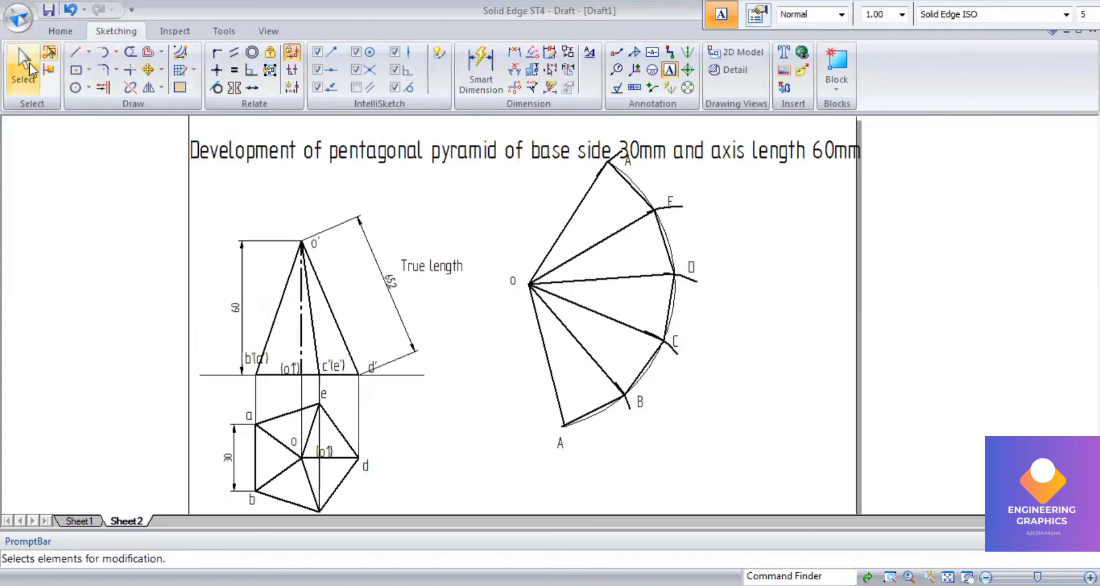
click(31, 70)
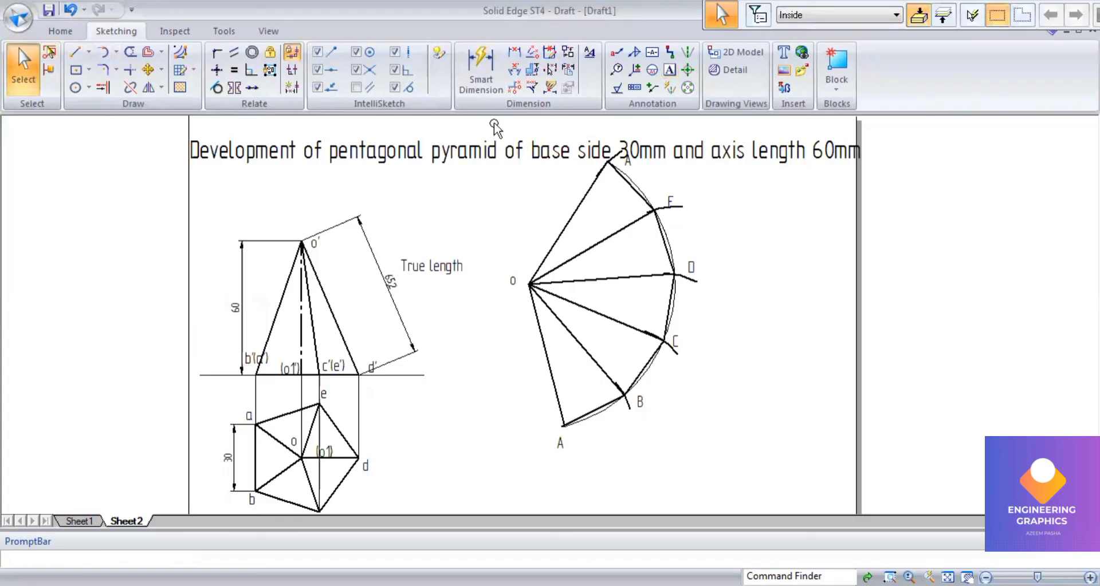
mouse_move(494, 123)
mouse_down()
mouse_move(658, 355)
mouse_move(711, 477)
mouse_up()
drag(564, 275, 579, 334)
click(818, 435)
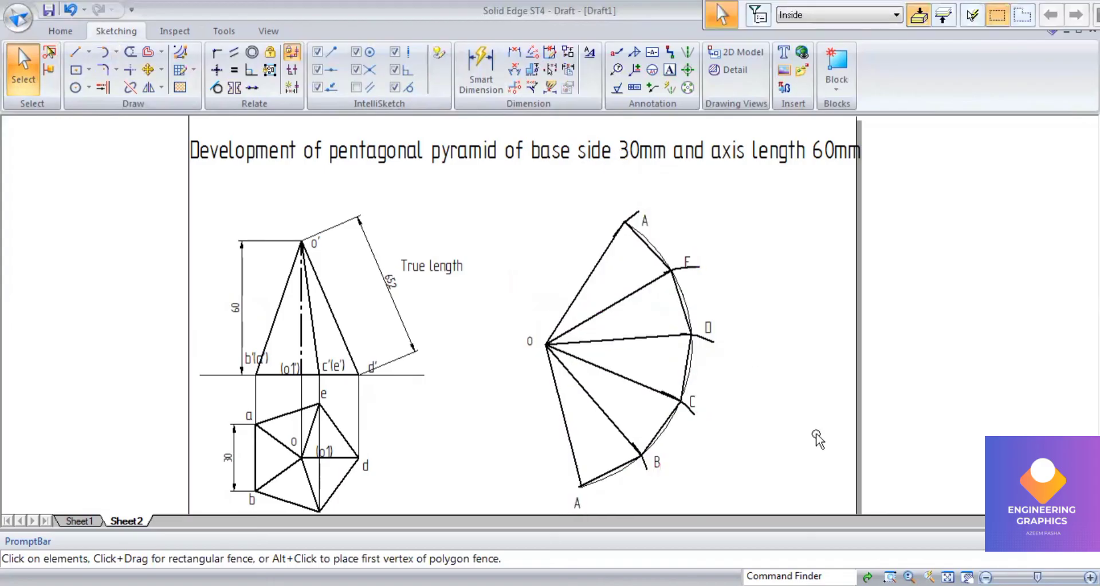
Dimension the length of the development's lower outer edge from apex o to corner A, placing it outside the figure.
click(480, 73)
click(552, 381)
click(525, 423)
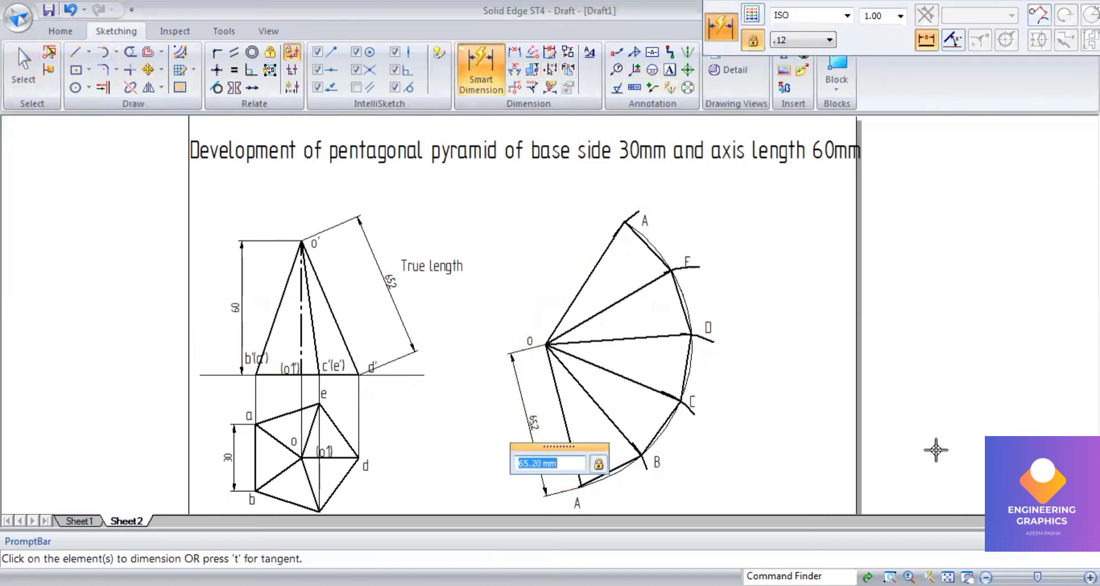